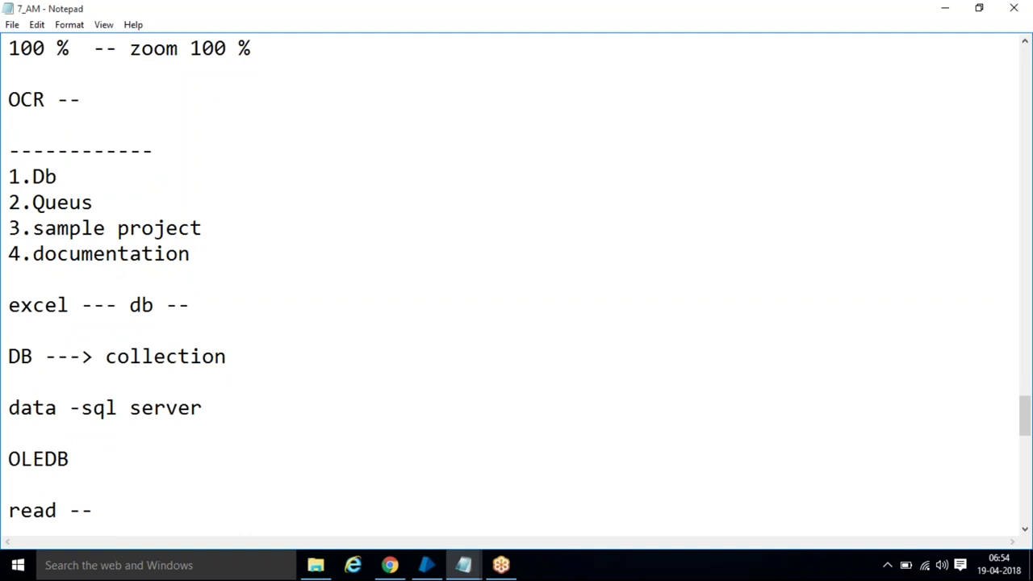
Add a "write --" line below the "read --" line in the notes, separated by a blank line
key(Return)
key(Return)
text(write )
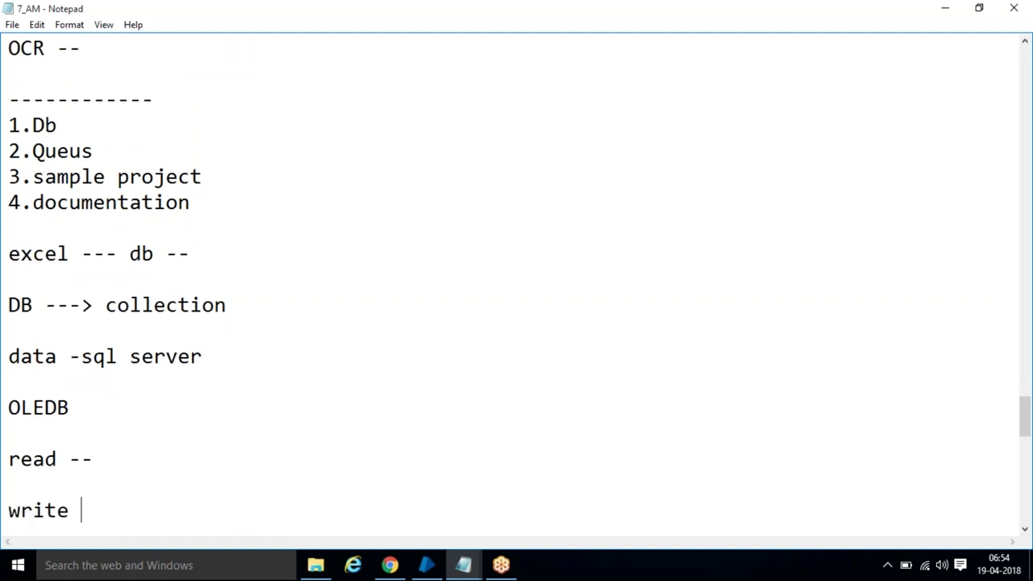
text(--)
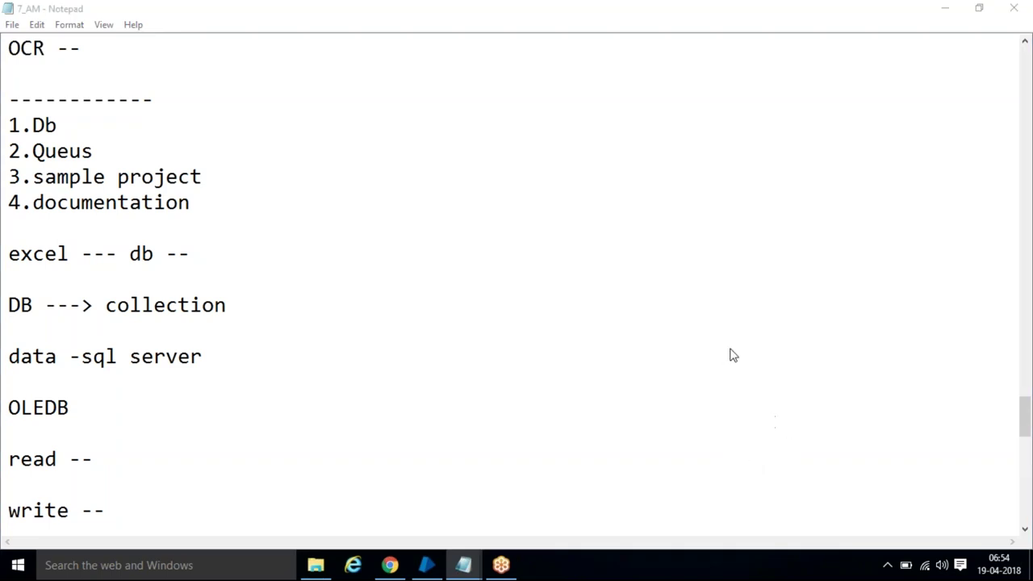
click(160, 514)
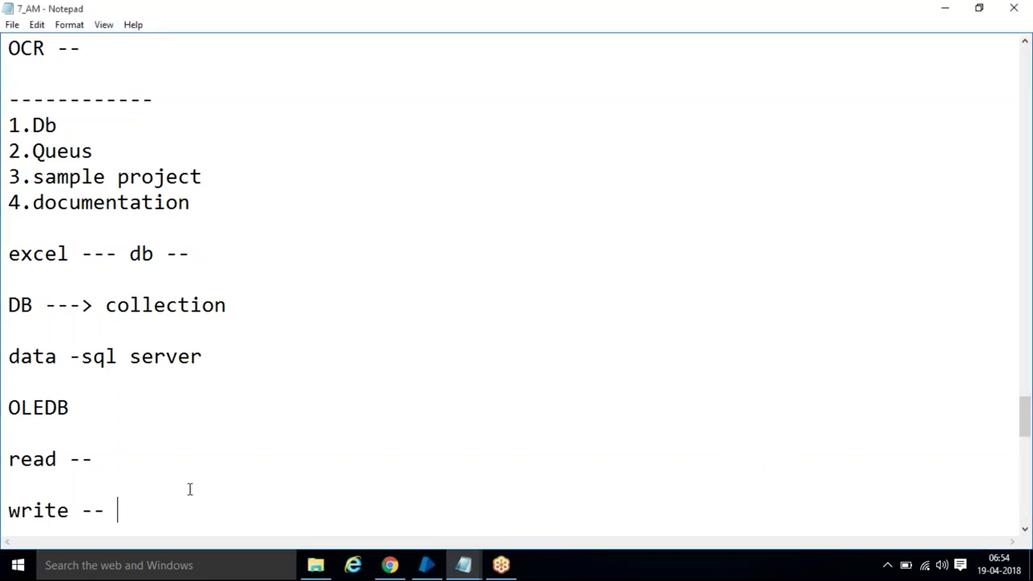
scroll(190, 489, down, 3)
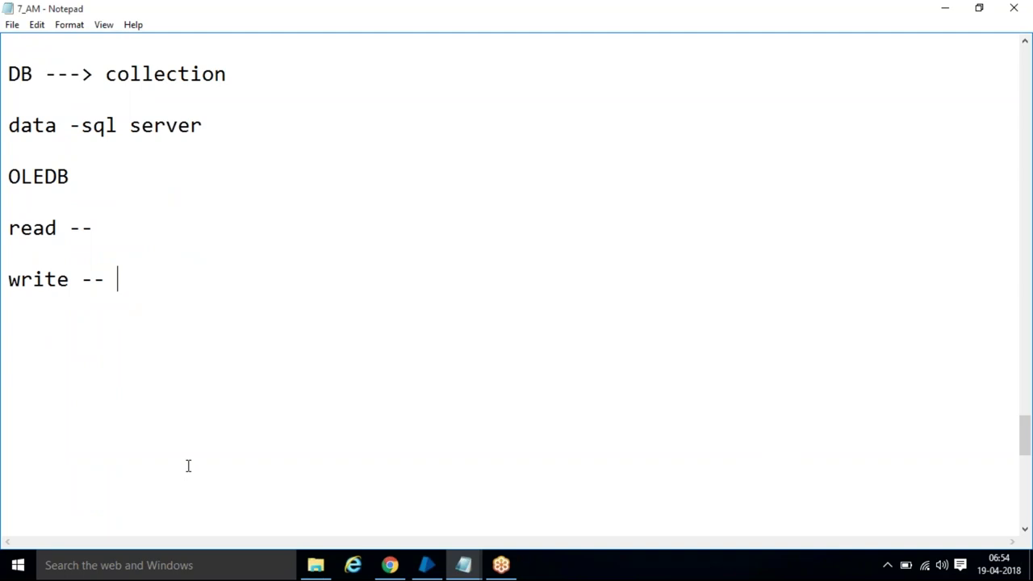
Switch to Blue Prism, import the release file "BPA Object - Data - SQL Server" from the VBO folder, and select the imported object
click(428, 565)
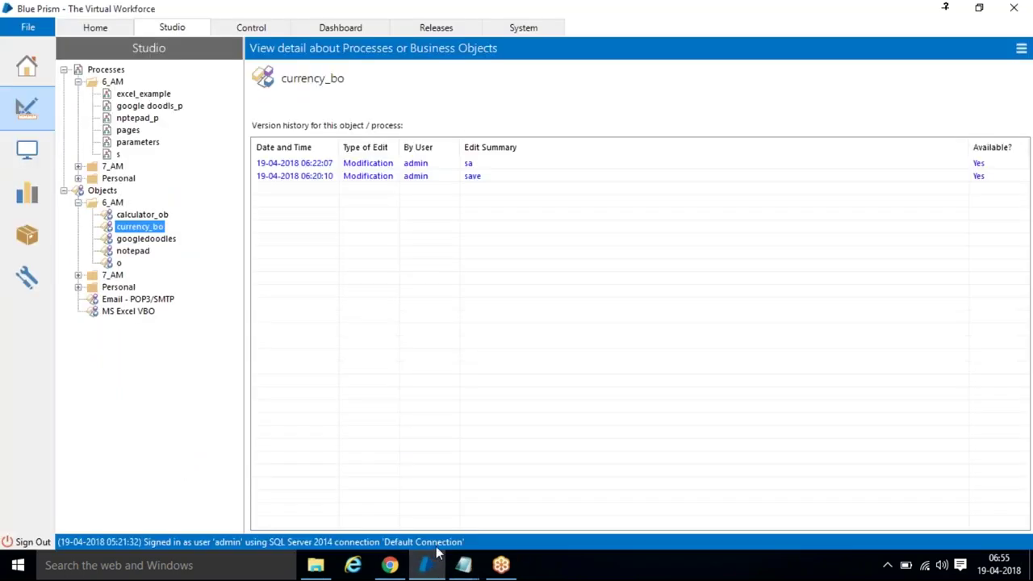
click(44, 25)
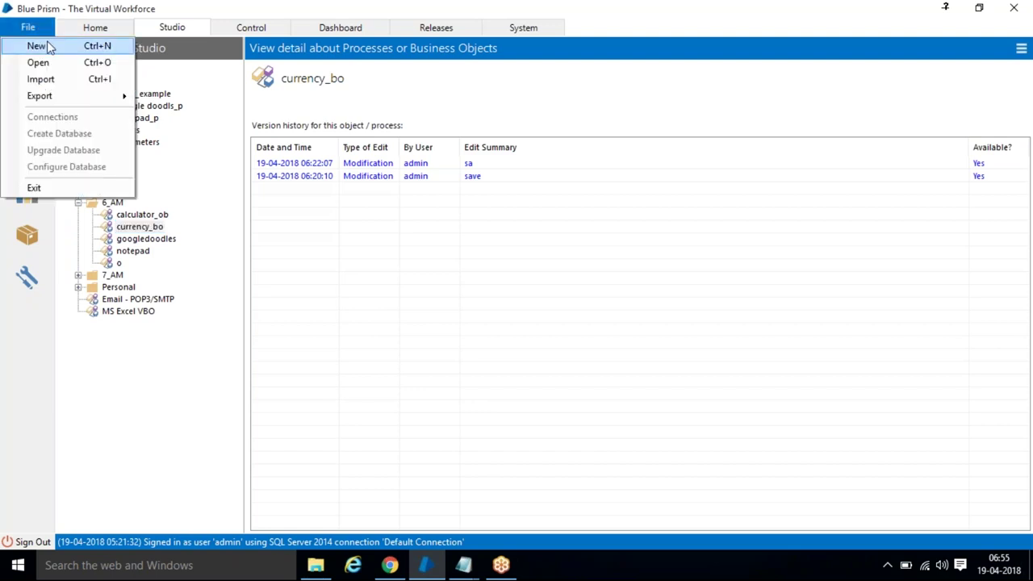
click(73, 81)
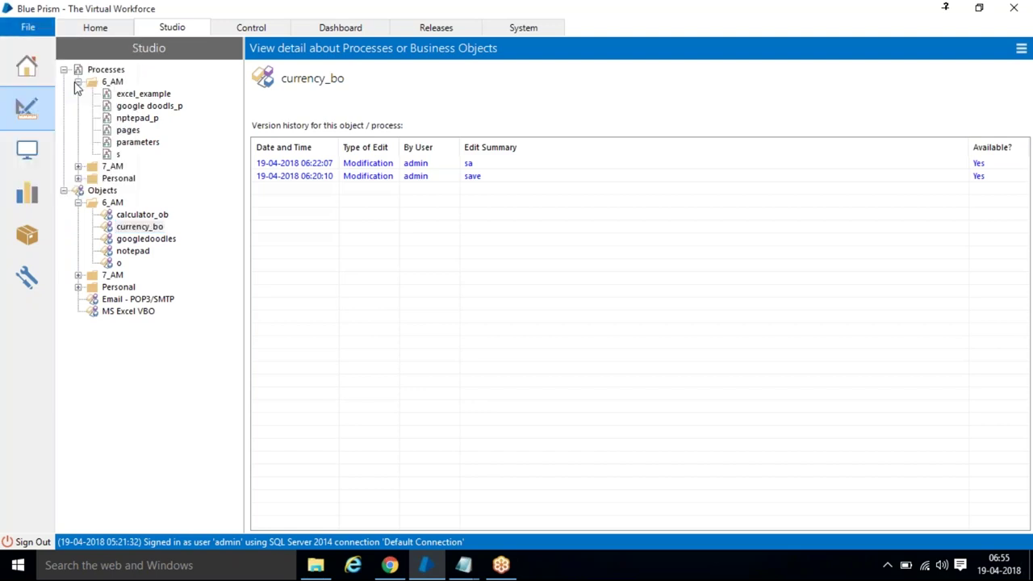
drag(600, 62, 439, 84)
click(611, 185)
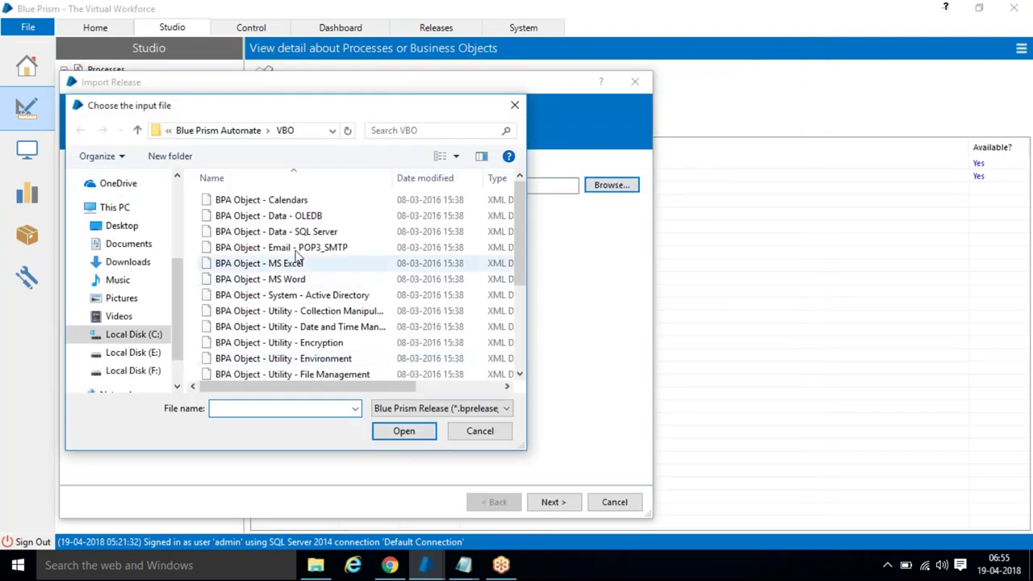
click(307, 234)
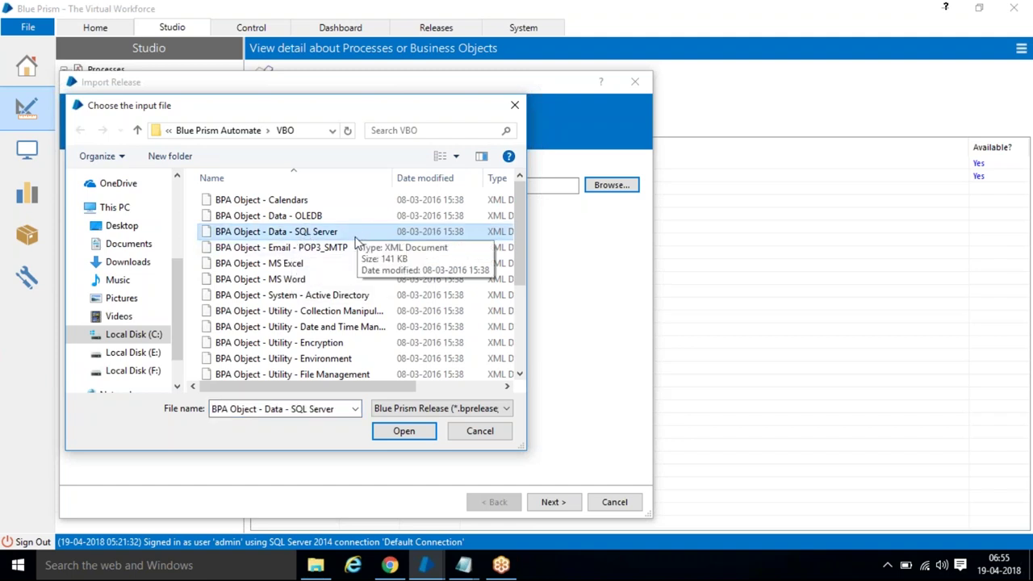
click(417, 439)
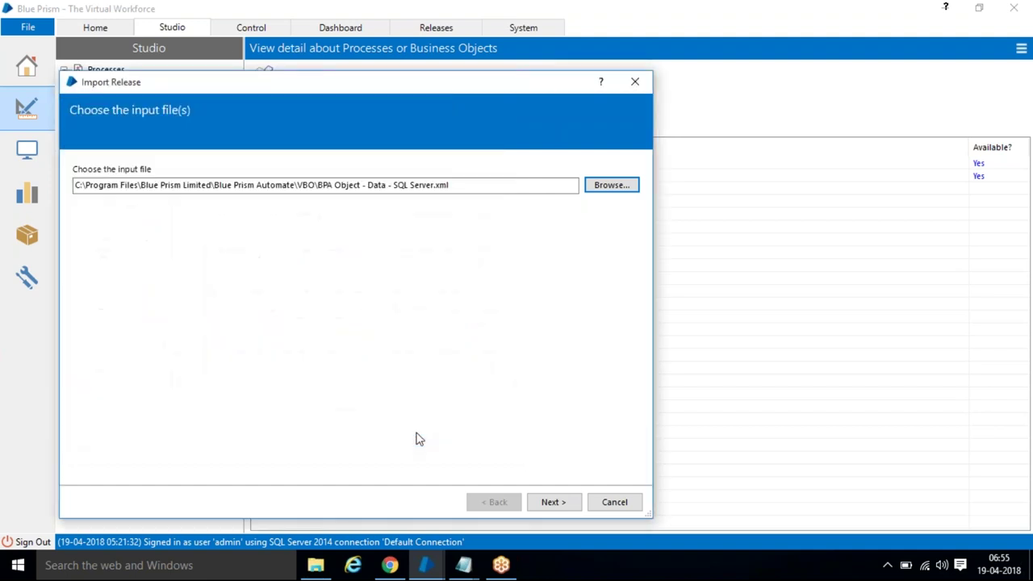
click(560, 501)
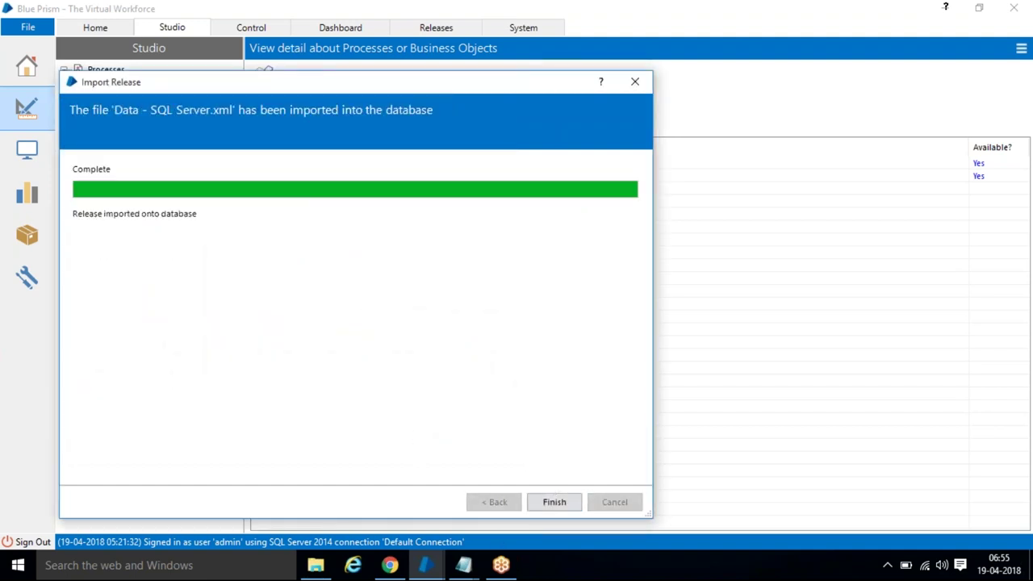
click(560, 506)
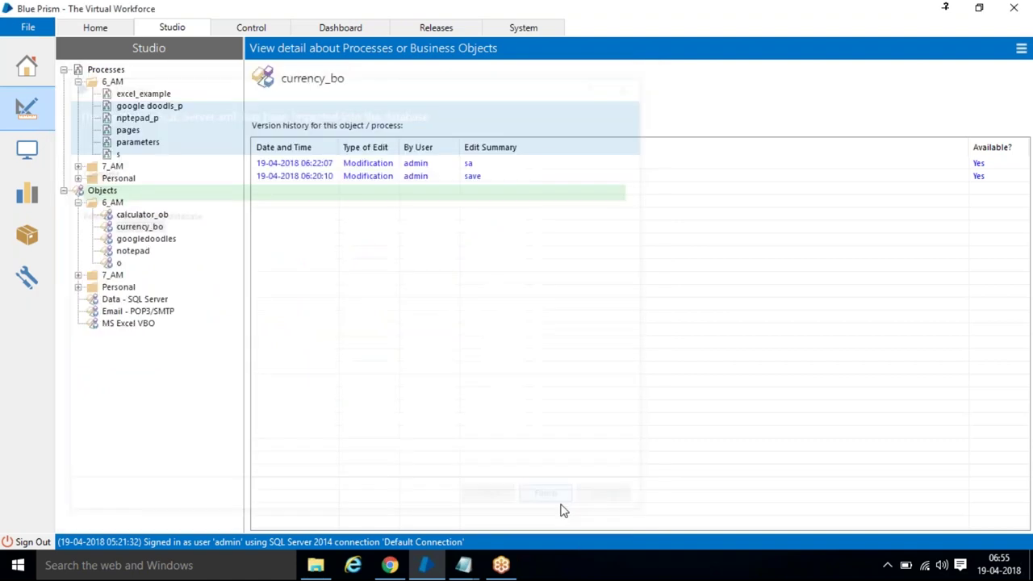
click(143, 302)
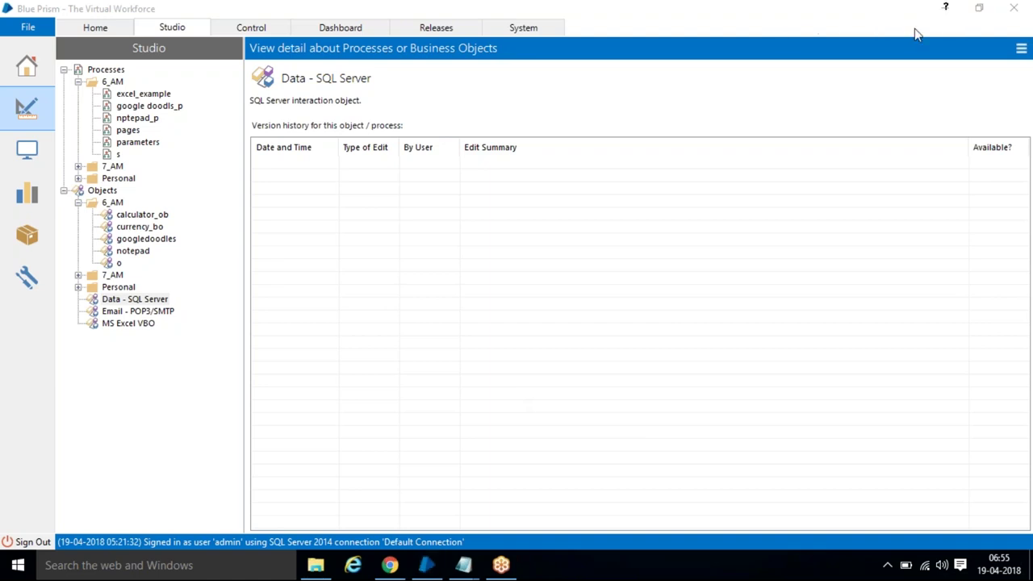
Launch SQL Server 2014 Management Studio and connect to the SQLEXPRESS database engine using Windows Authentication
click(936, 12)
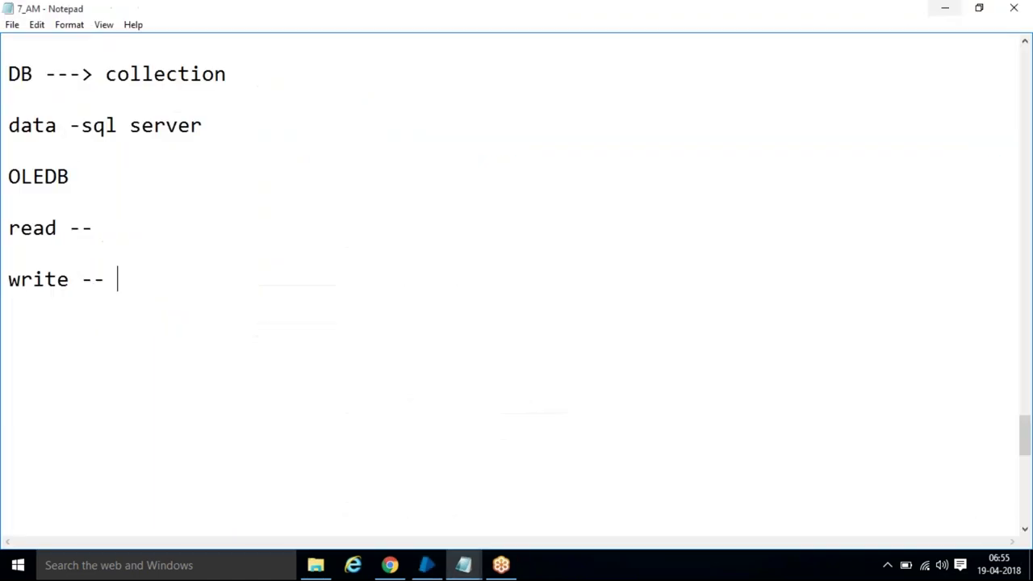
click(206, 568)
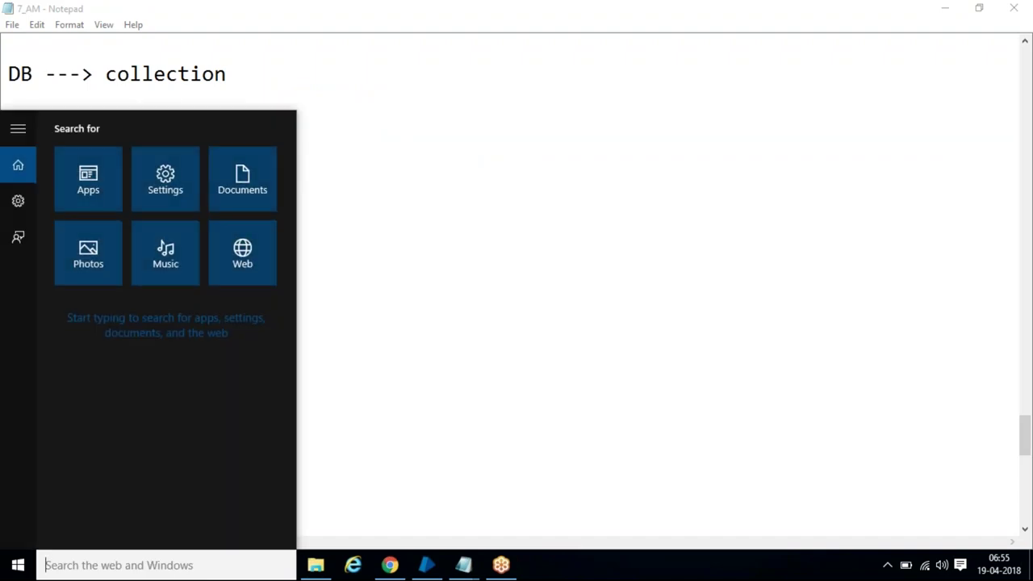
text(ms)
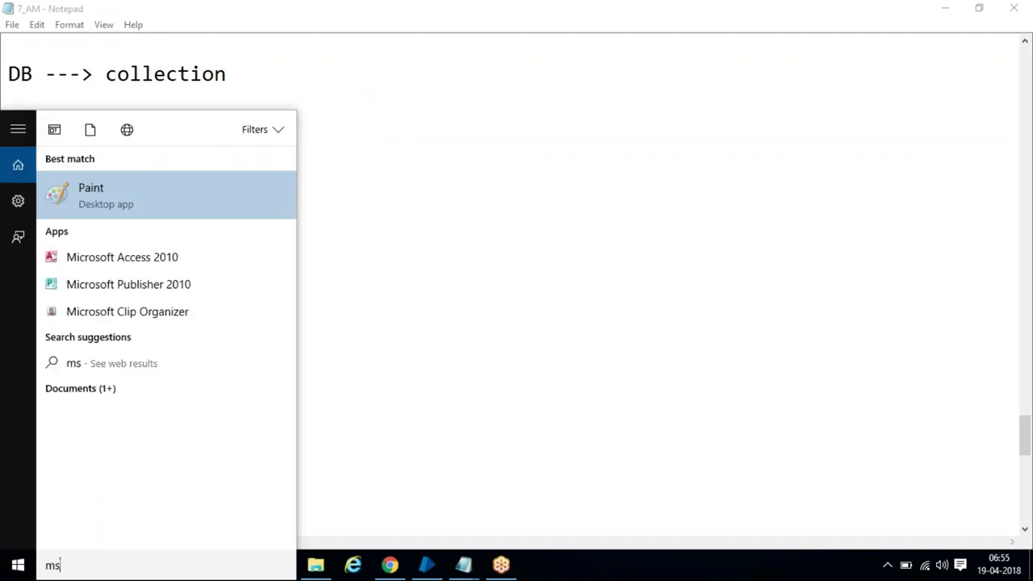
key(BackSpace)
key(BackSpace)
text(sql ma)
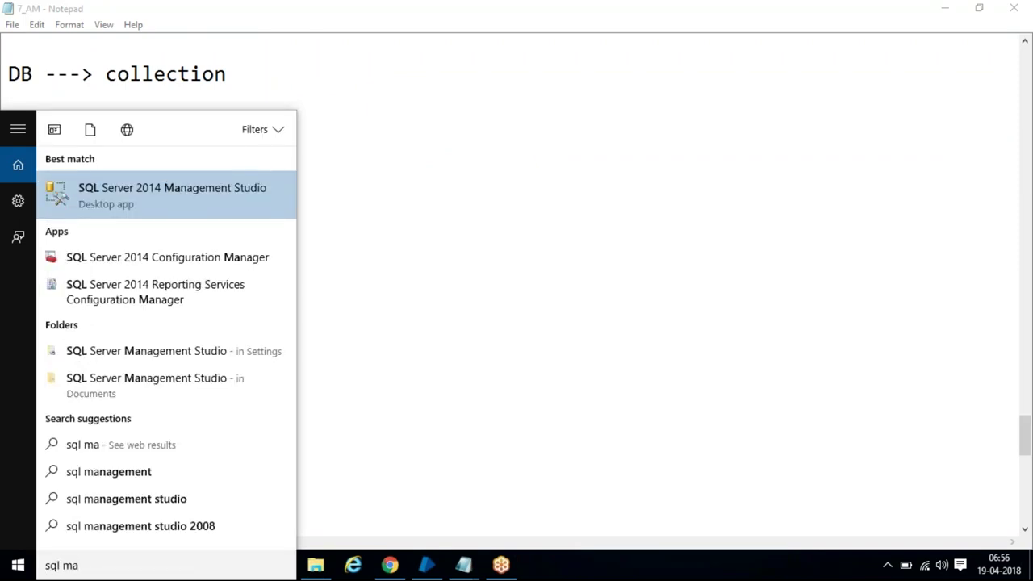
click(147, 195)
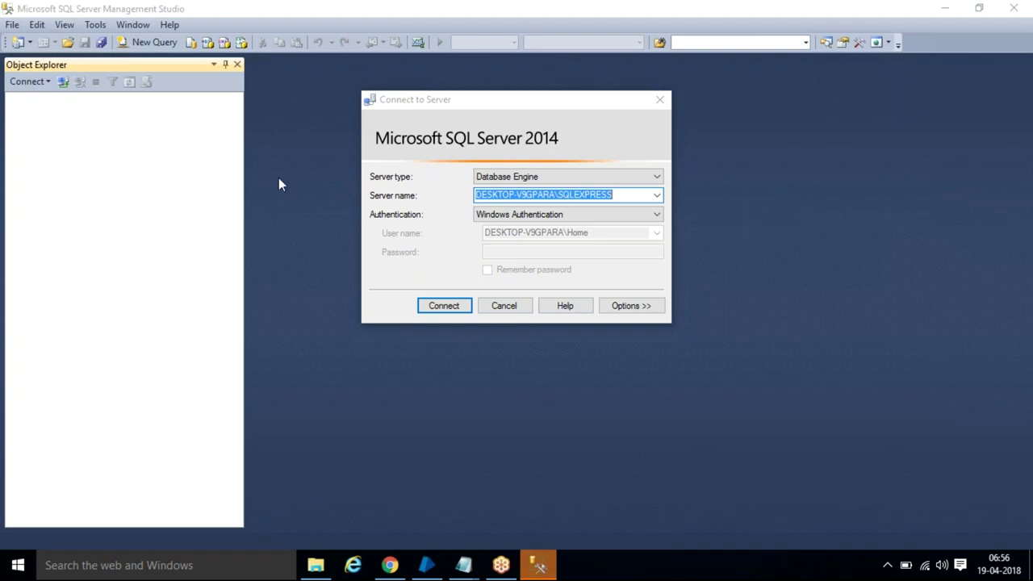
click(454, 304)
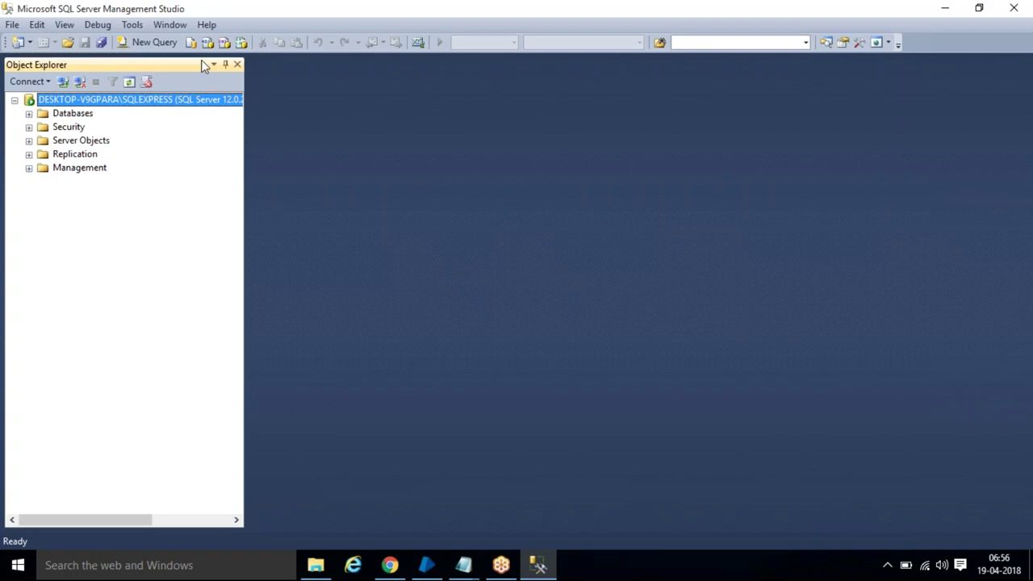
Create a new query against the BluePrism database and start it with two blank lines
click(165, 44)
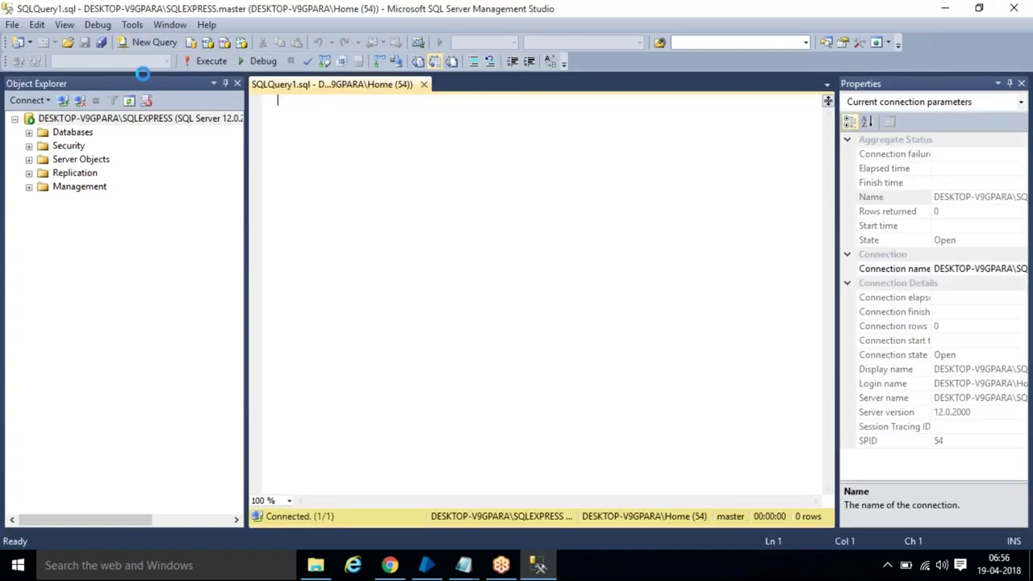
click(164, 62)
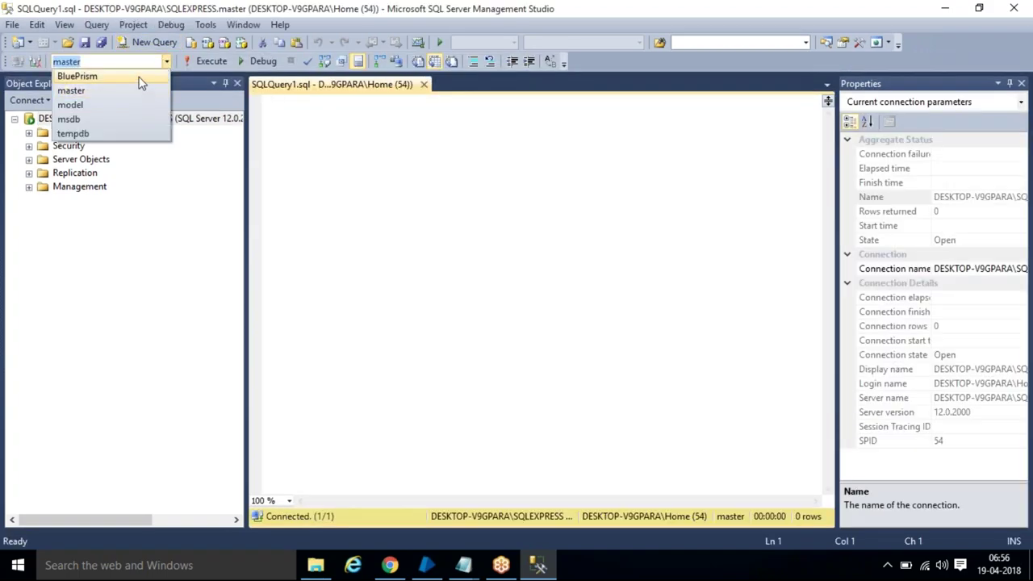
click(139, 78)
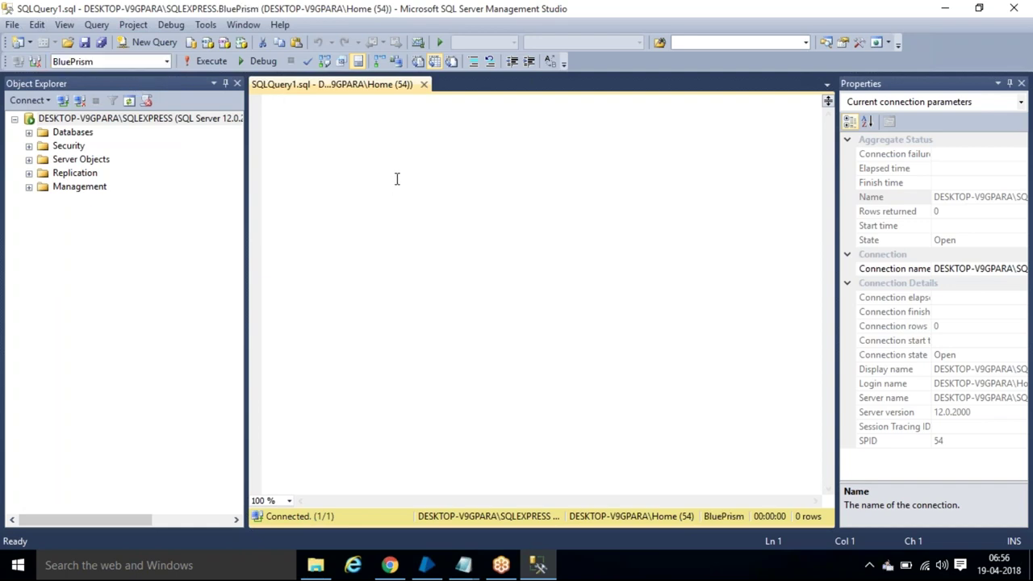
key(Return)
key(Return)
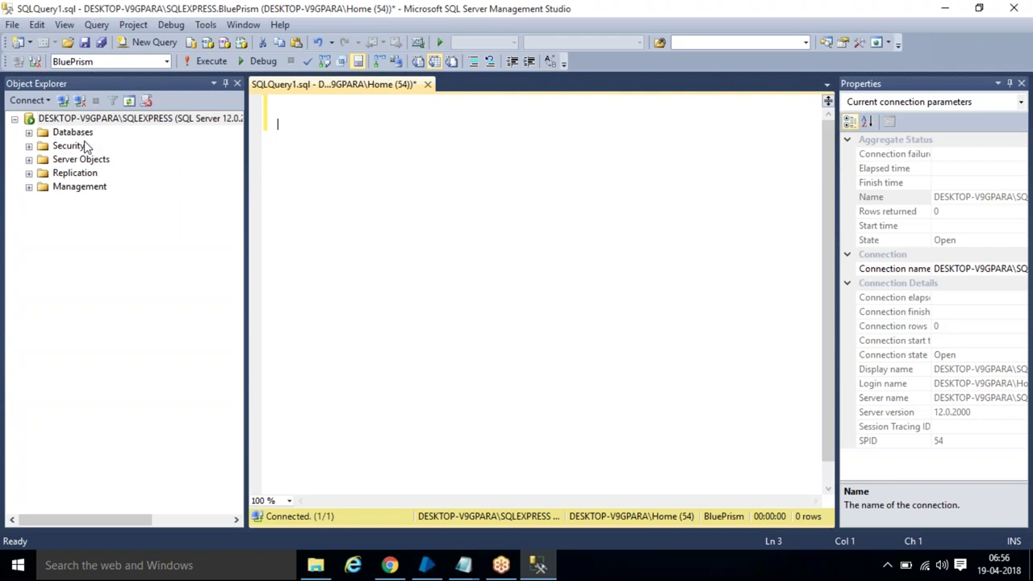
Expand the server's Databases, System Databases and BluePrism nodes, and add two more blank lines to the query
click(28, 133)
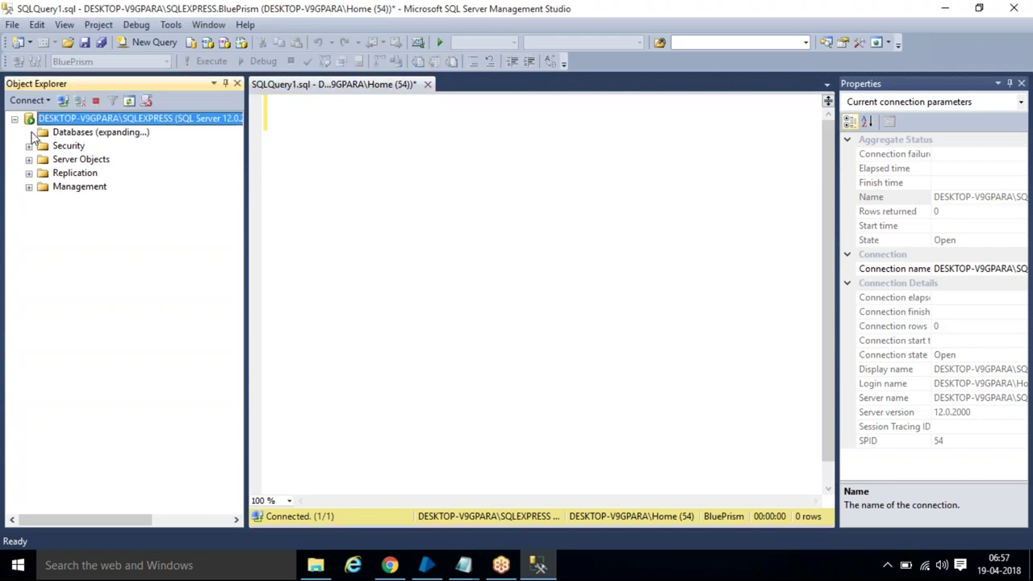
click(43, 146)
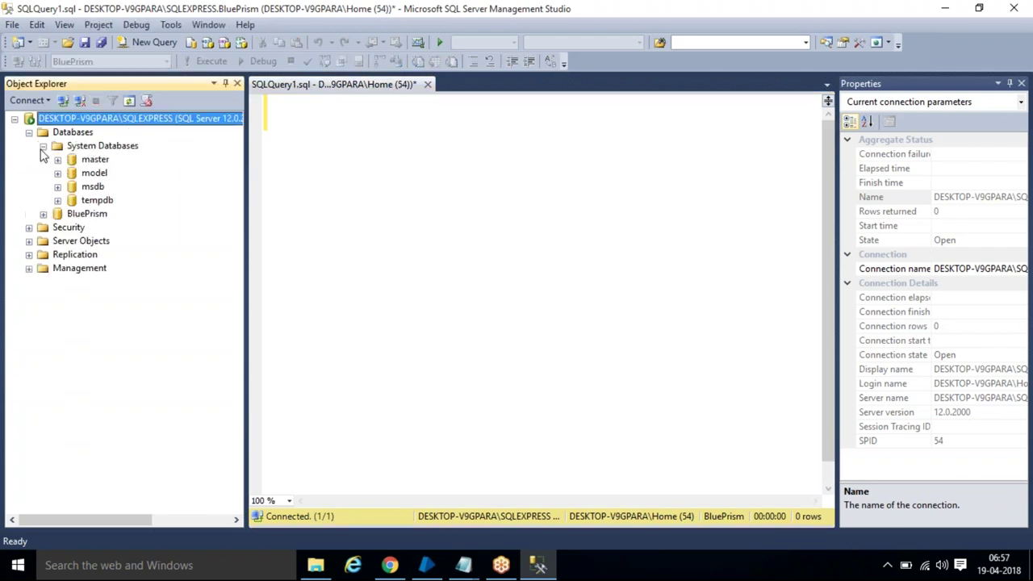
click(43, 213)
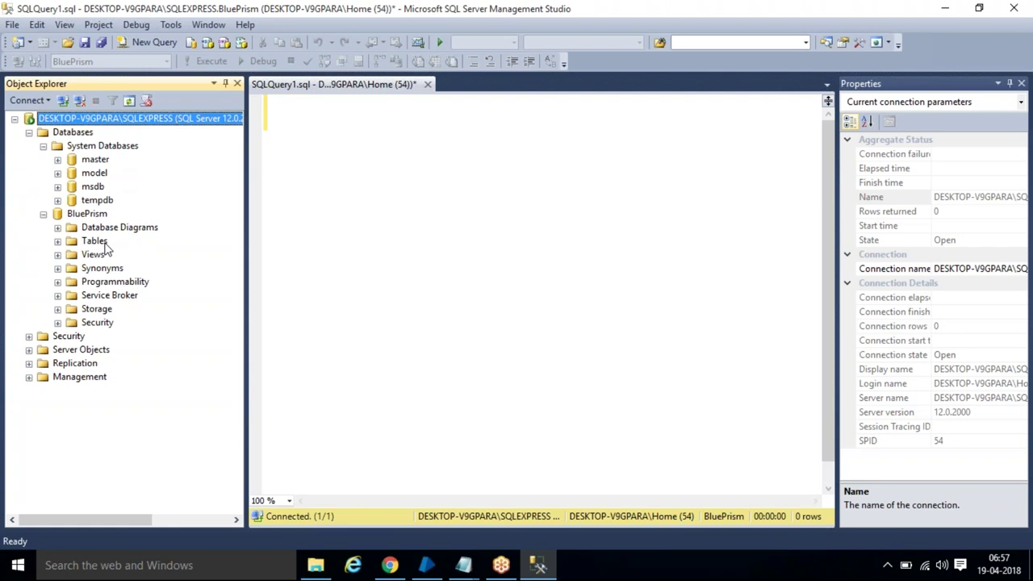
click(380, 113)
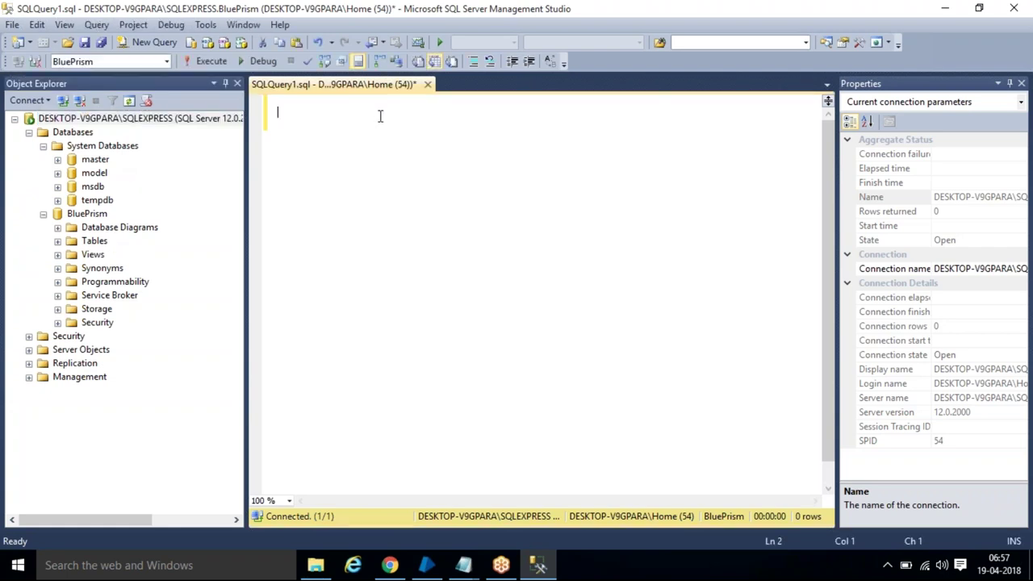
key(Return)
key(Return)
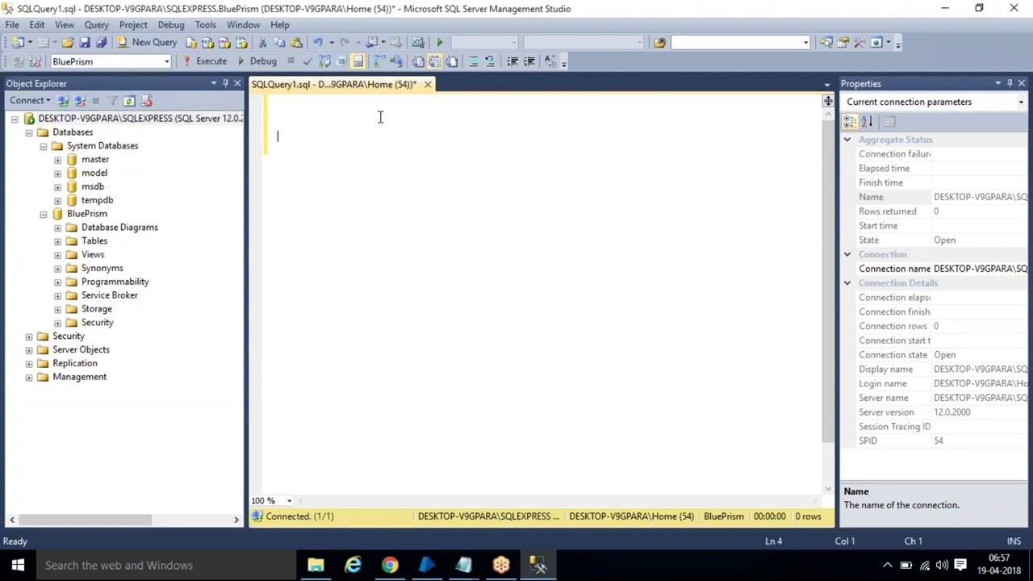
Expand the Tables folder of the BluePrism database and look through its list of tables
click(57, 241)
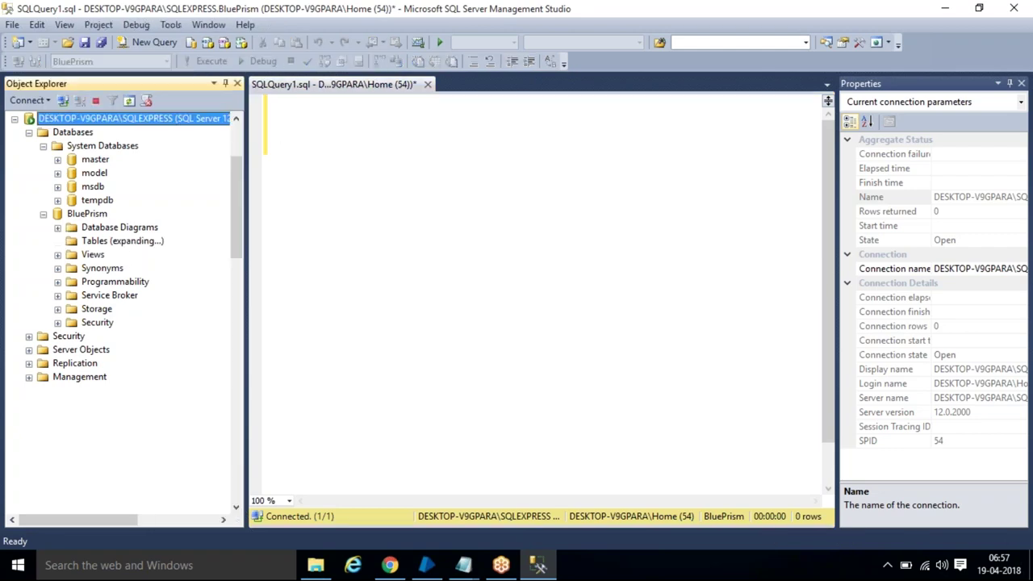
scroll(180, 279, down, 2)
scroll(181, 279, down, 20)
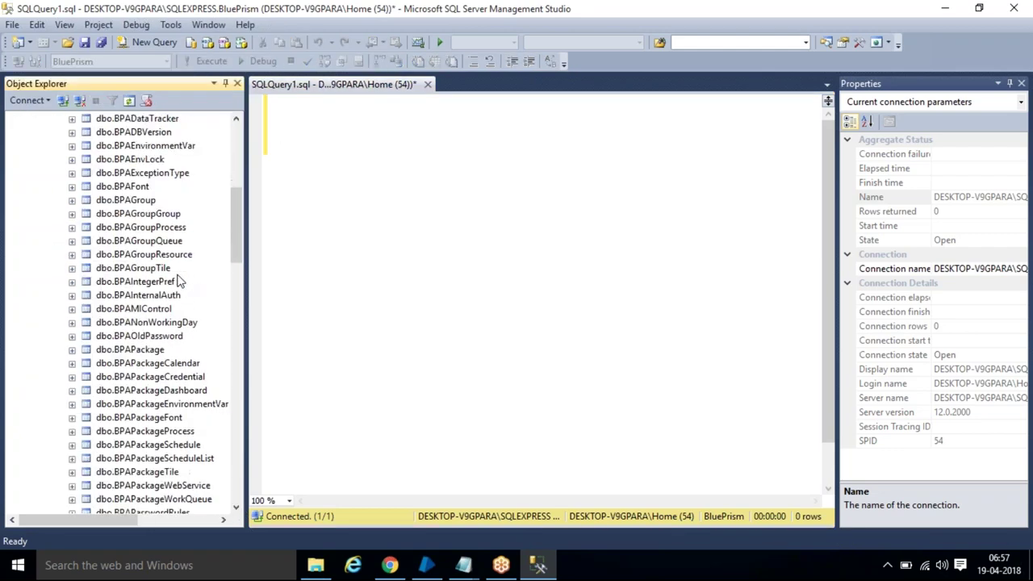
scroll(173, 287, down, 12)
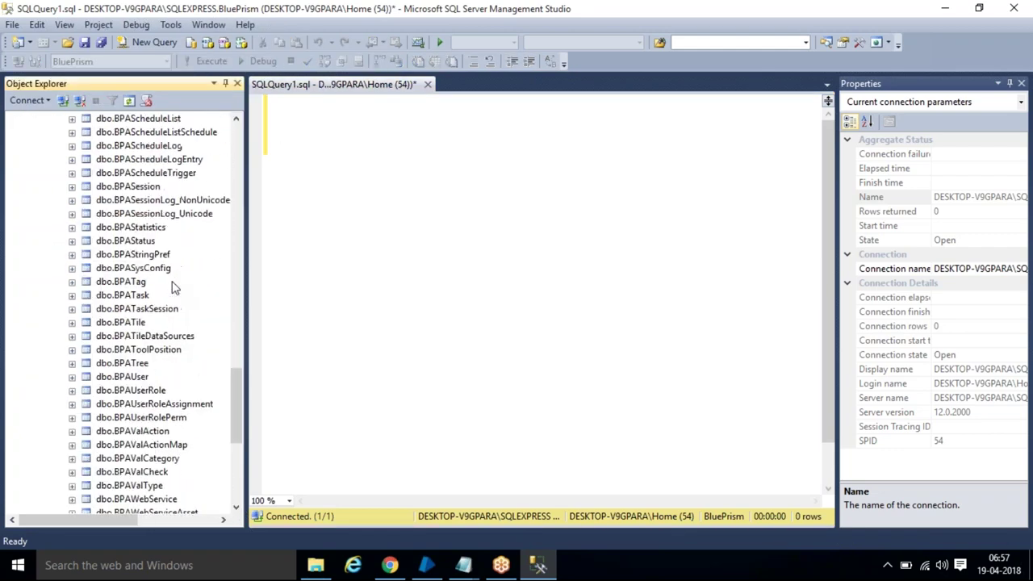
scroll(174, 287, up, 7)
scroll(173, 288, up, 16)
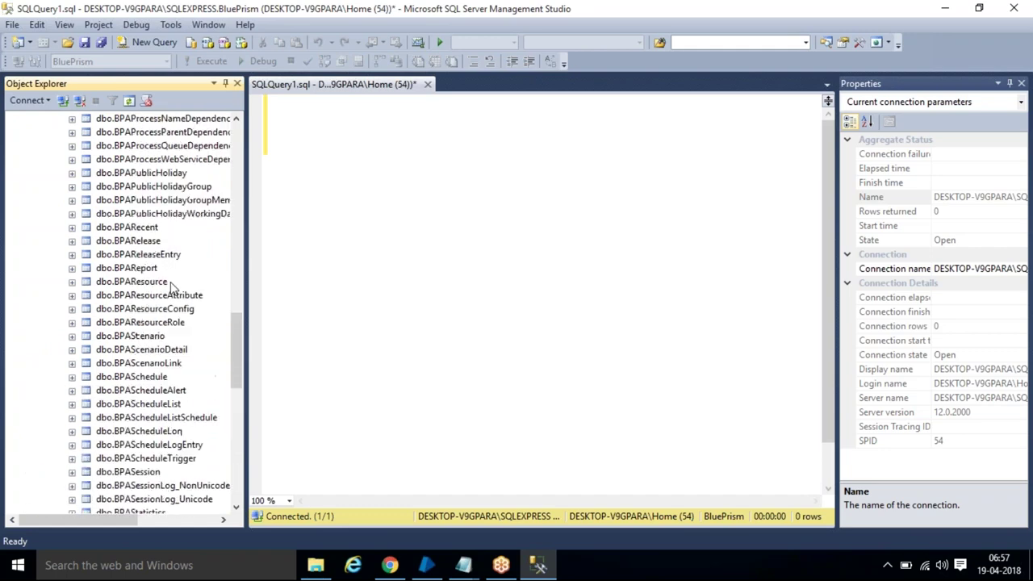
scroll(172, 288, up, 10)
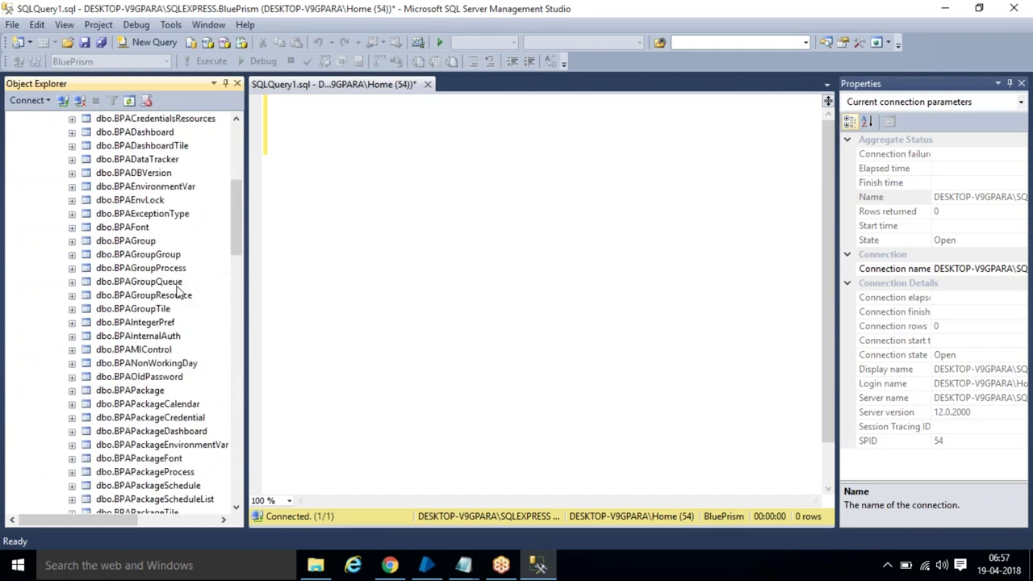
scroll(178, 290, up, 4)
scroll(179, 291, down, 8)
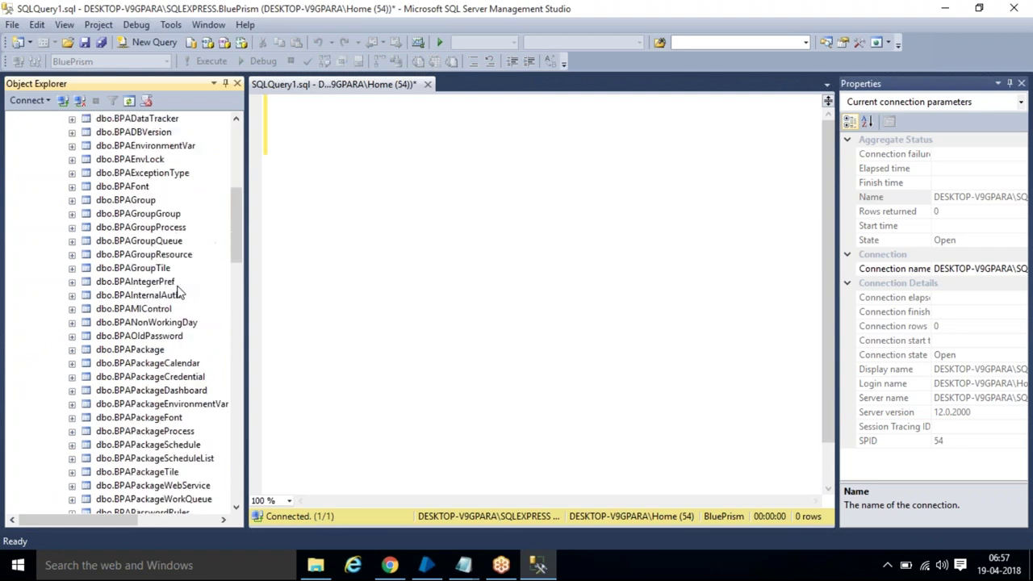
scroll(179, 292, down, 4)
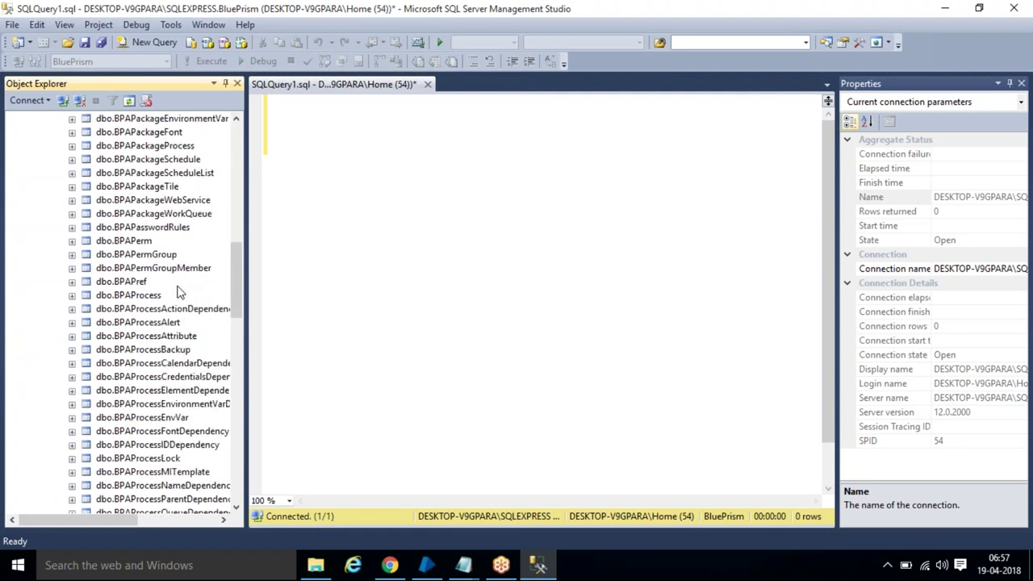
Write the query "select * from bPaprocess;" below the blank lines and execute it against the BluePrism database
click(375, 148)
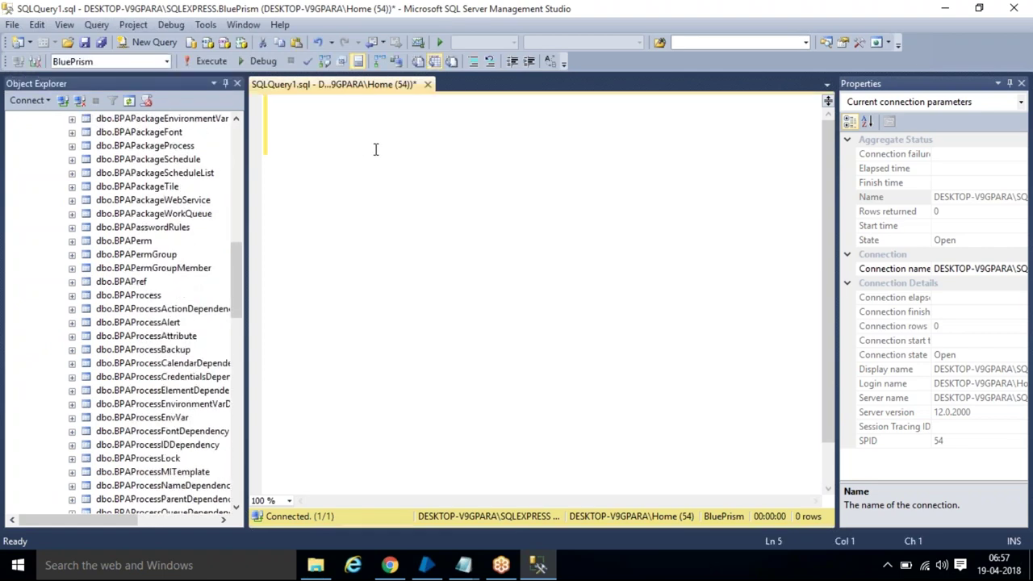
text(select * from)
click(133, 296)
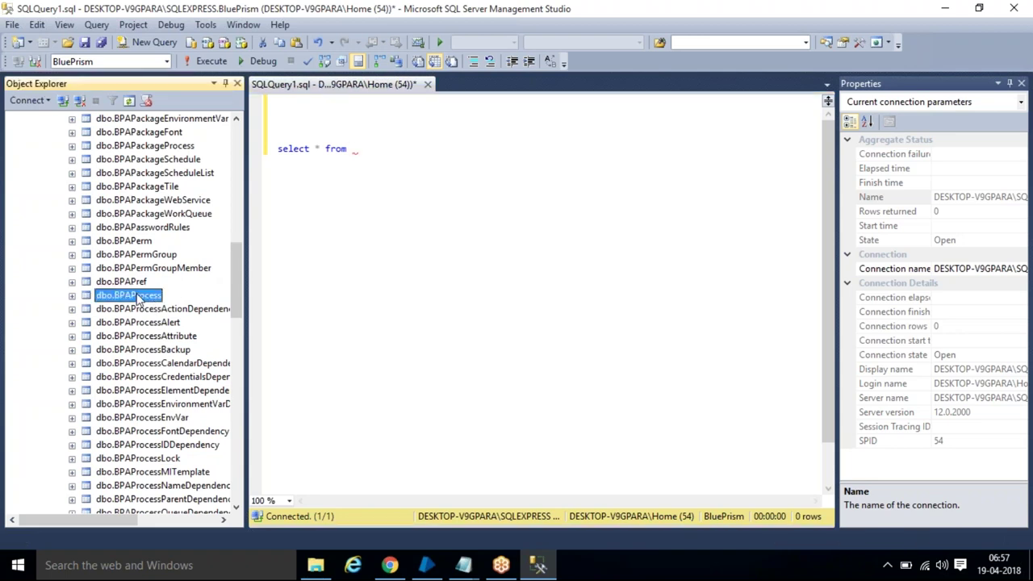
click(404, 144)
text(bP)
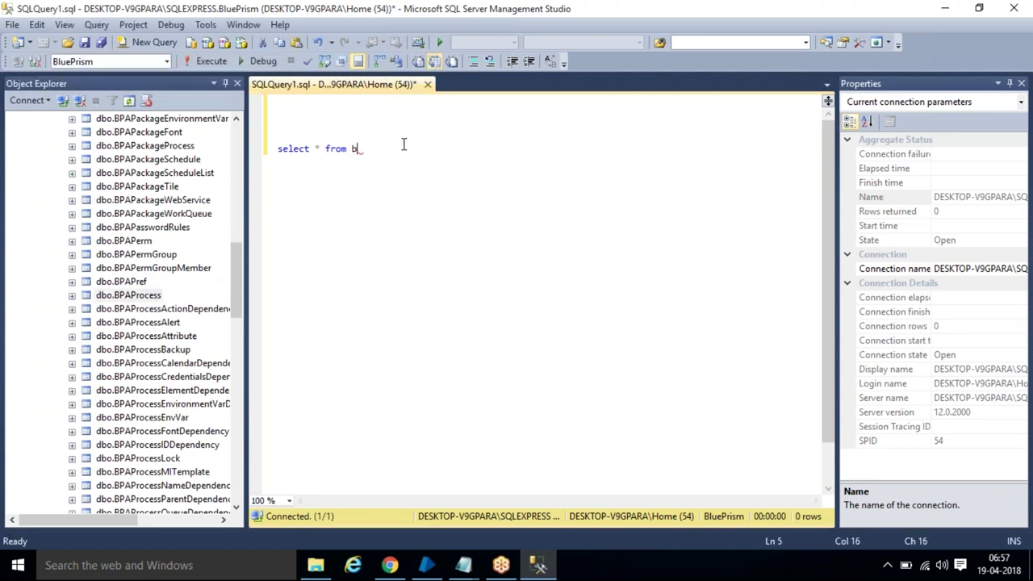
text(aproce)
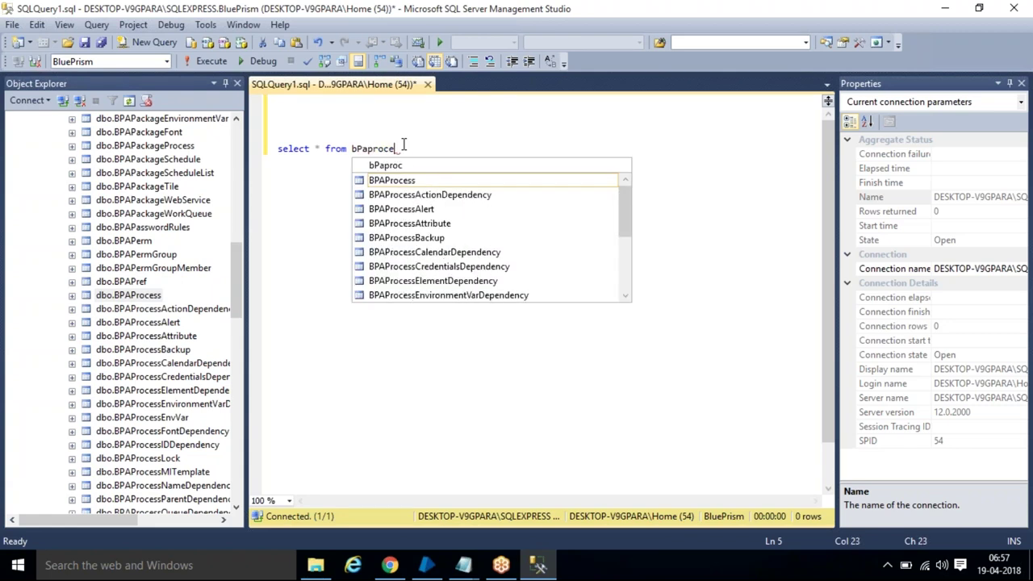
text(ss;)
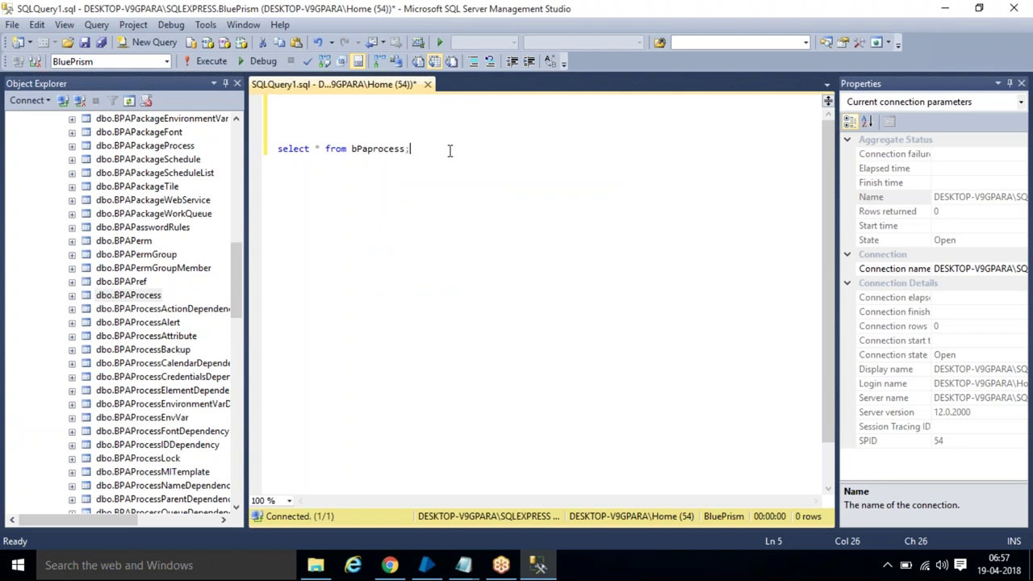
key(shift+Home)
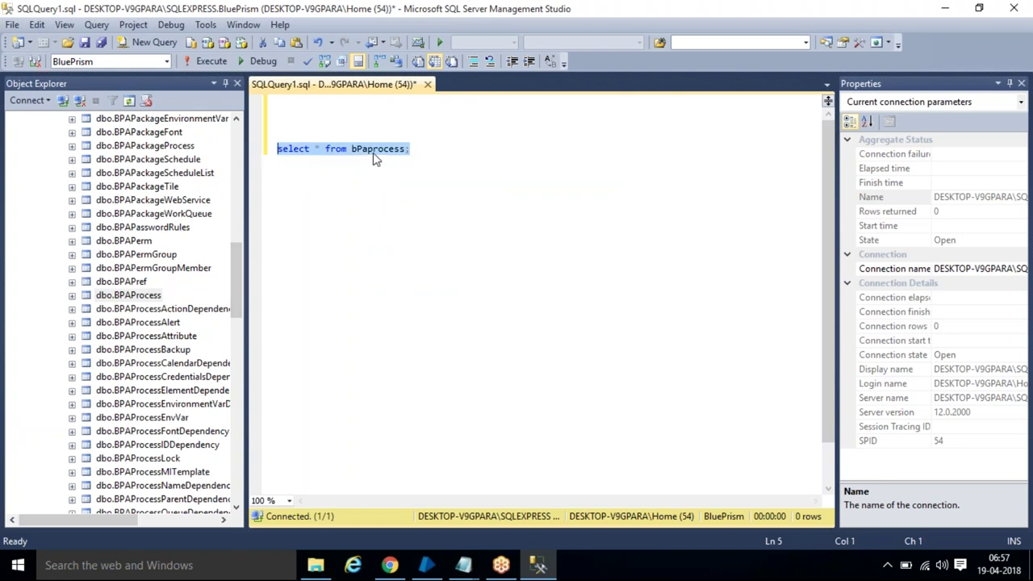
click(214, 62)
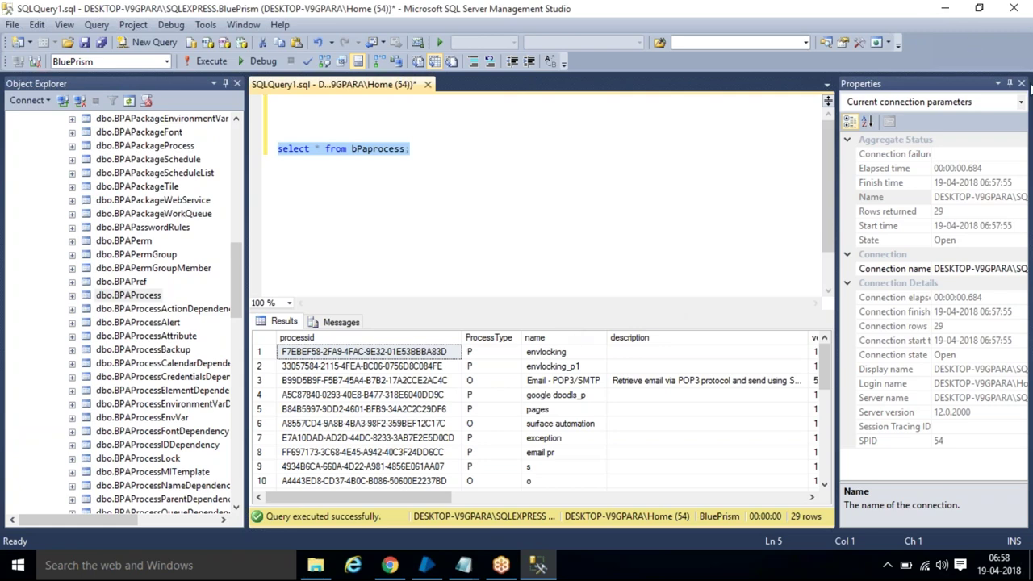
Close the Properties pane and enlarge the query results area upward
click(1021, 84)
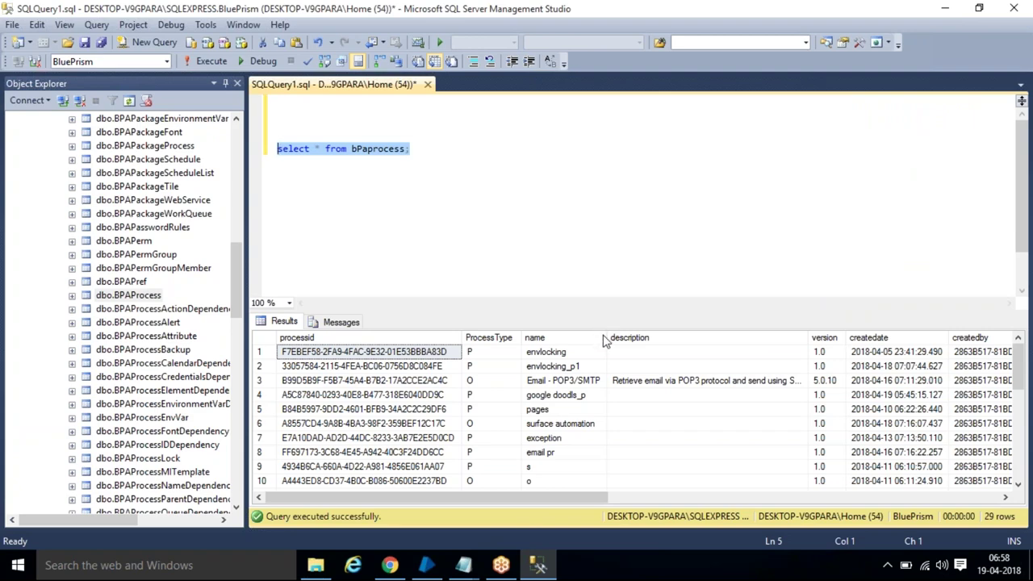
drag(599, 311, 600, 223)
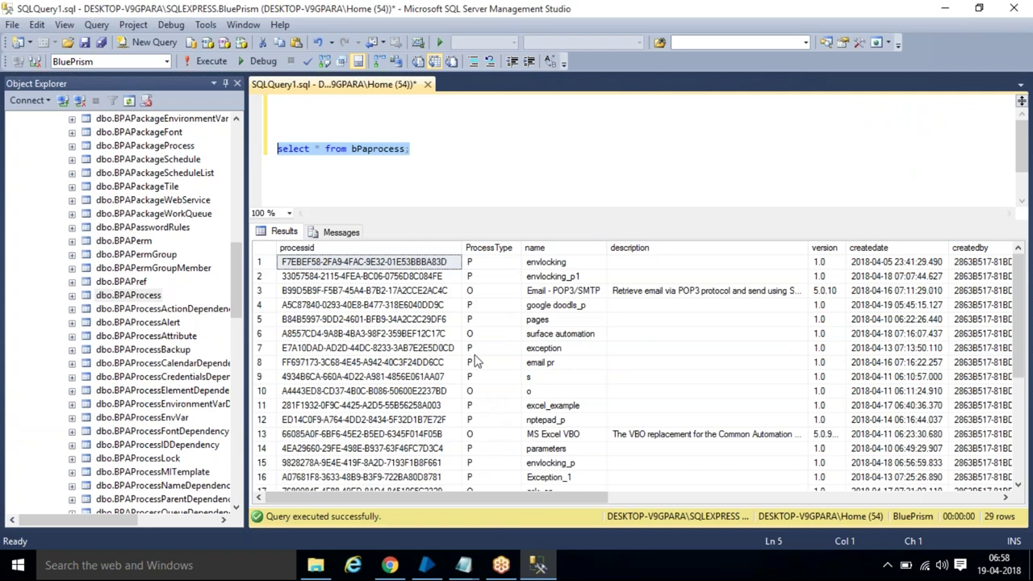
Examine the process types, names, creation and modification details and XML across the query results, slightly widening the name column
click(490, 263)
scroll(494, 319, down, 5)
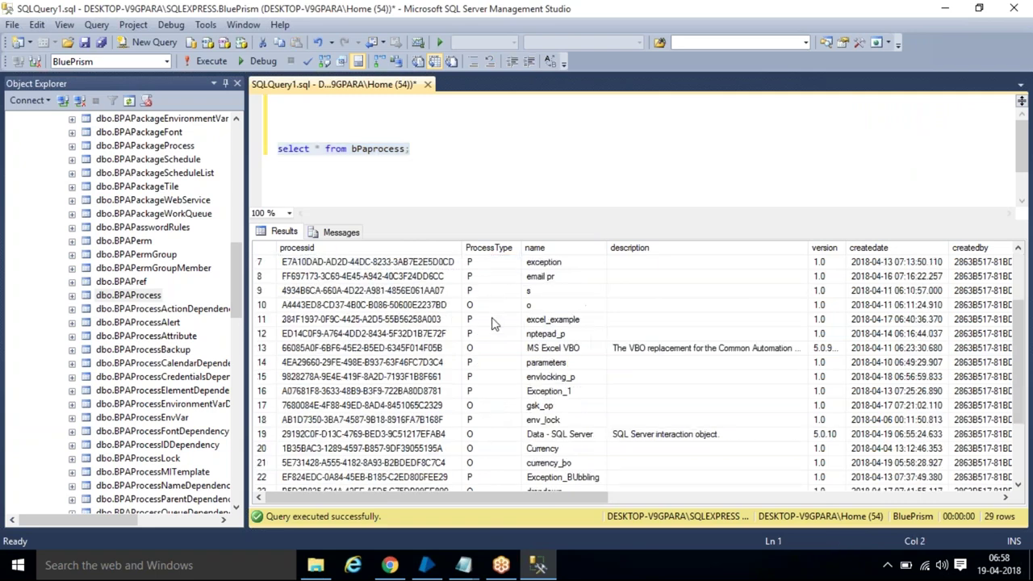
scroll(494, 323, up, 5)
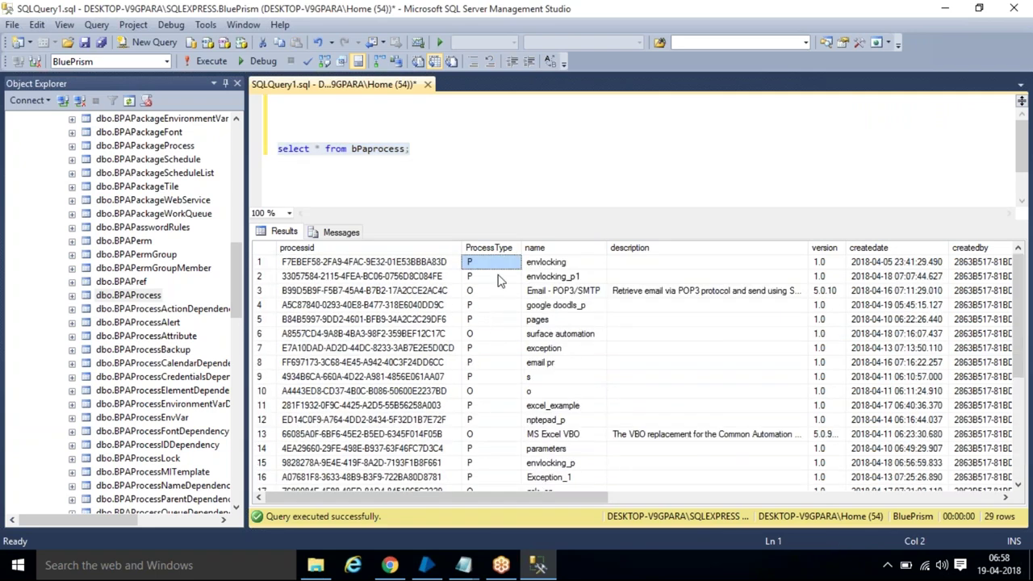
click(488, 294)
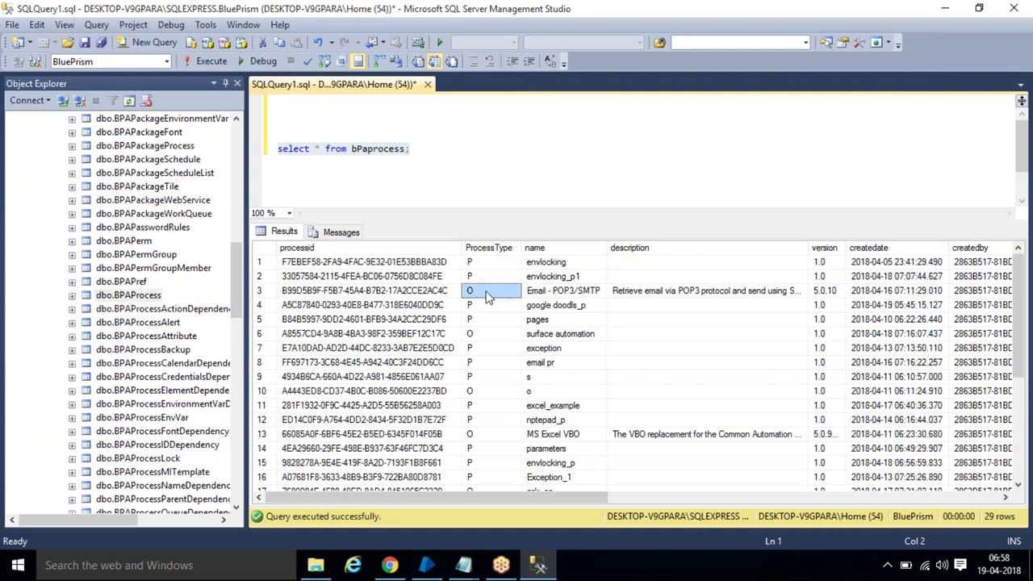
mouse_move(607, 248)
mouse_down()
mouse_move(641, 247)
mouse_move(622, 247)
mouse_up()
scroll(554, 302, down, 2)
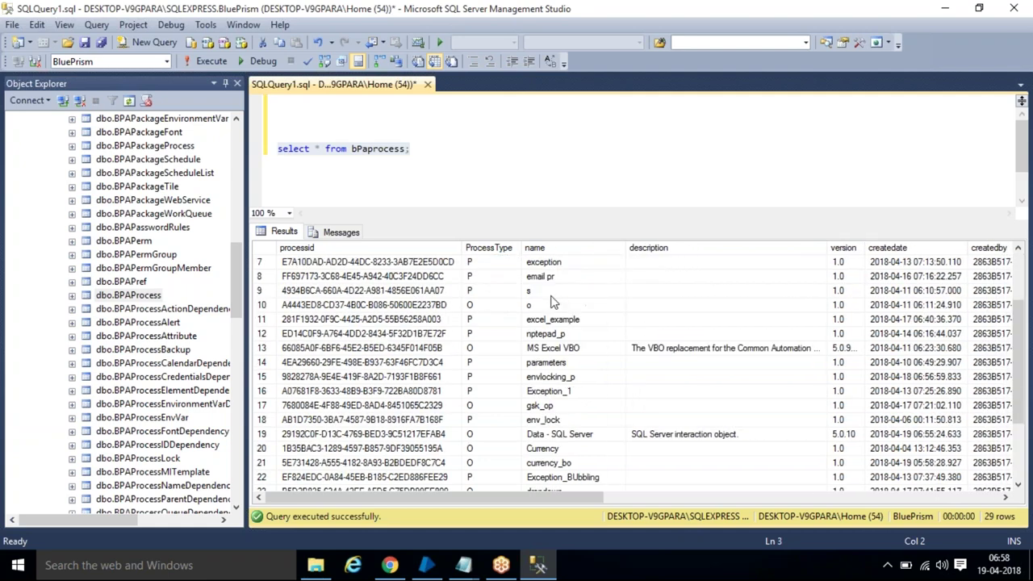
scroll(554, 301, down, 1)
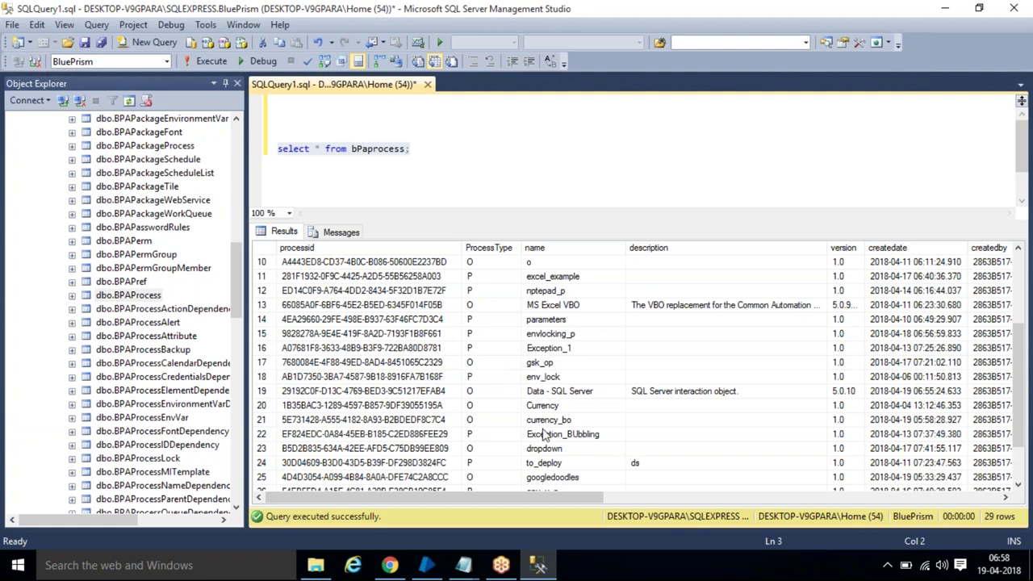
scroll(545, 434, down, 2)
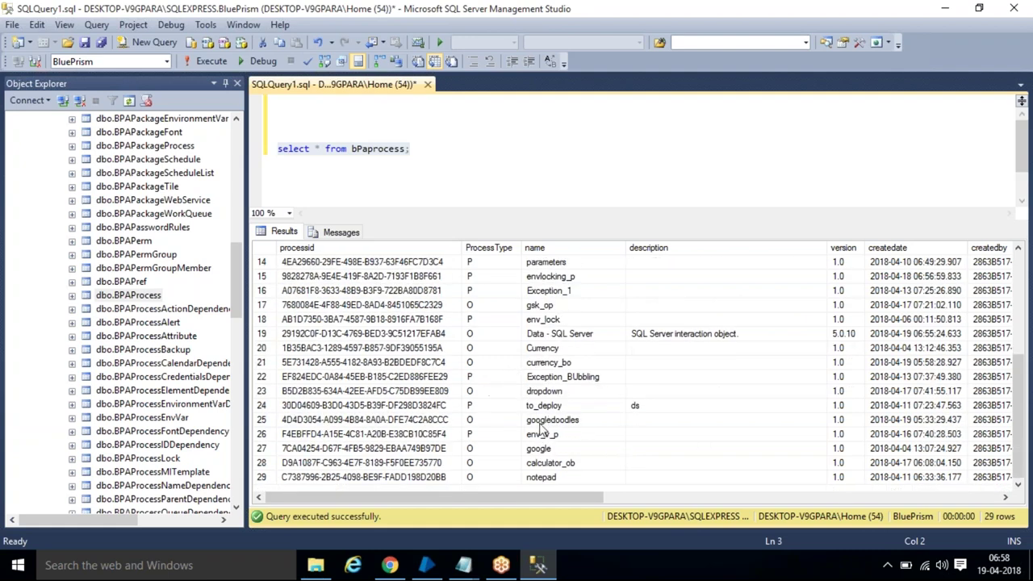
scroll(558, 394, up, 5)
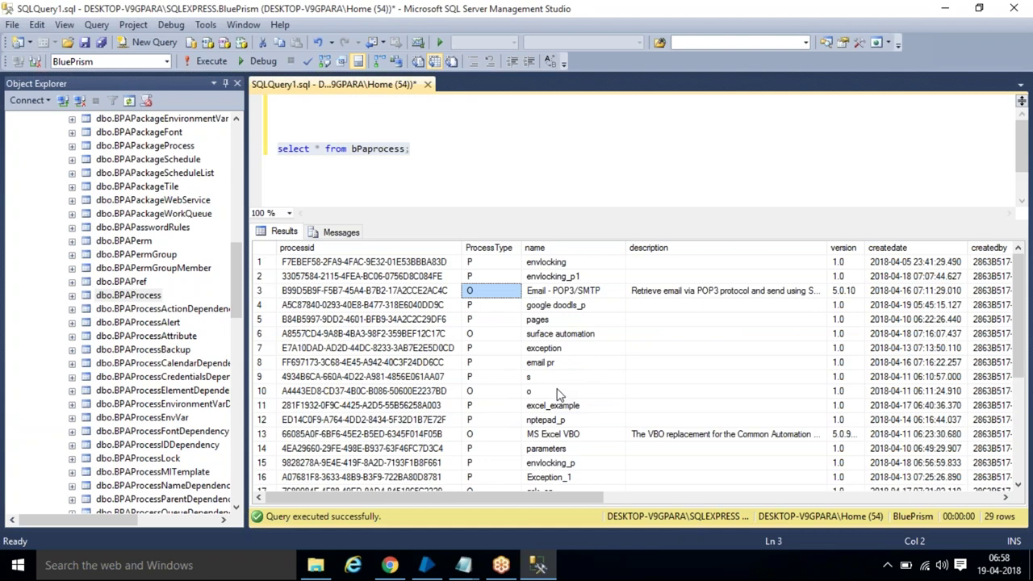
click(661, 497)
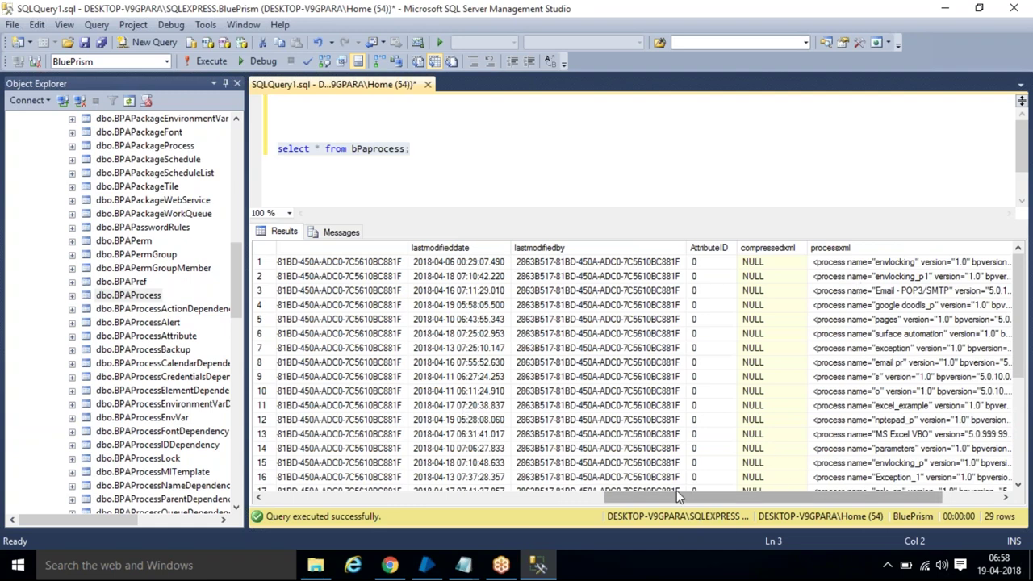
drag(704, 490, 478, 501)
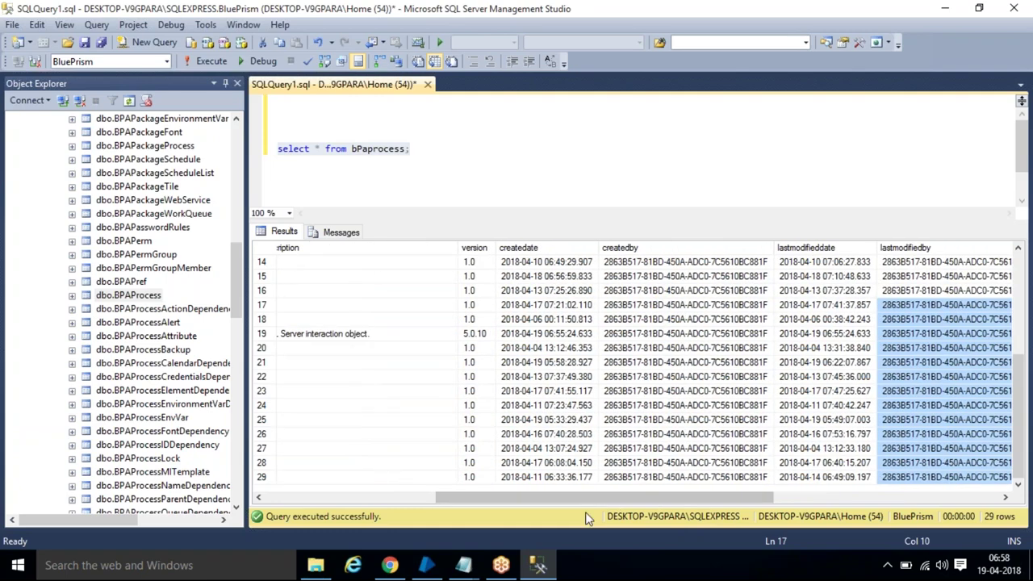
drag(587, 504, 396, 508)
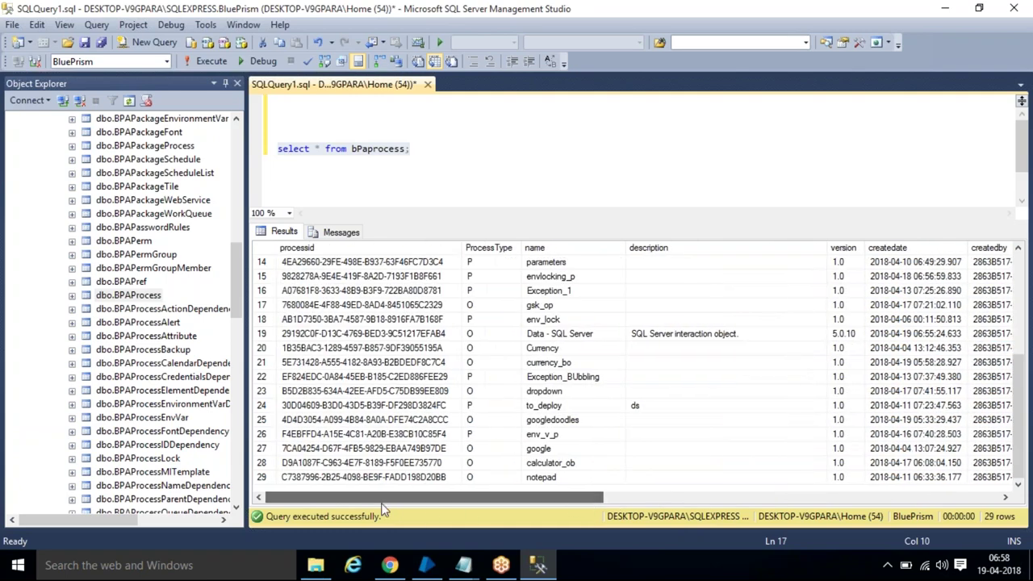
Add two blank lines after the first query and select the dbo.BPACredentials table in the BluePrism database's table list
click(442, 148)
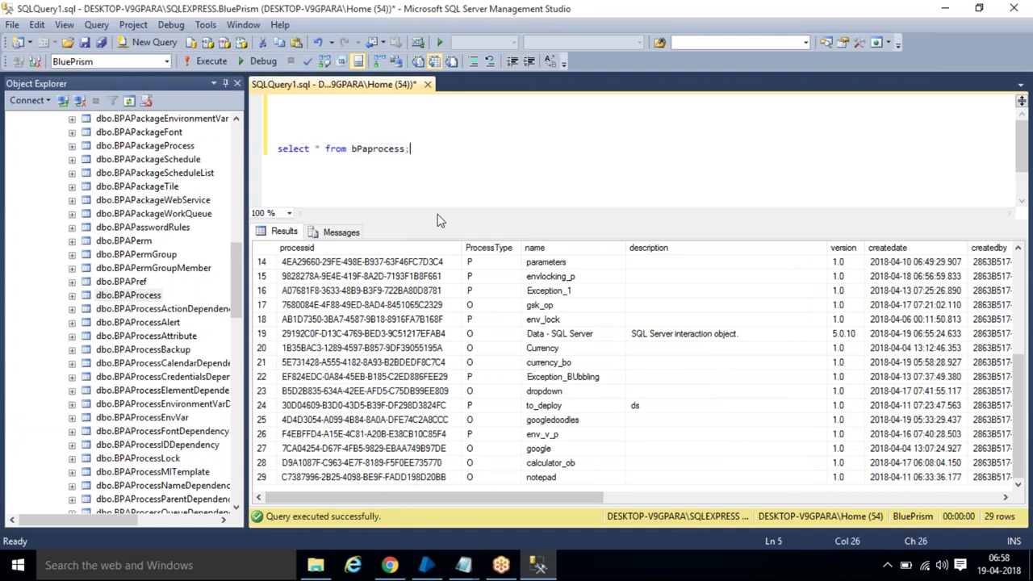
key(Return)
key(Return)
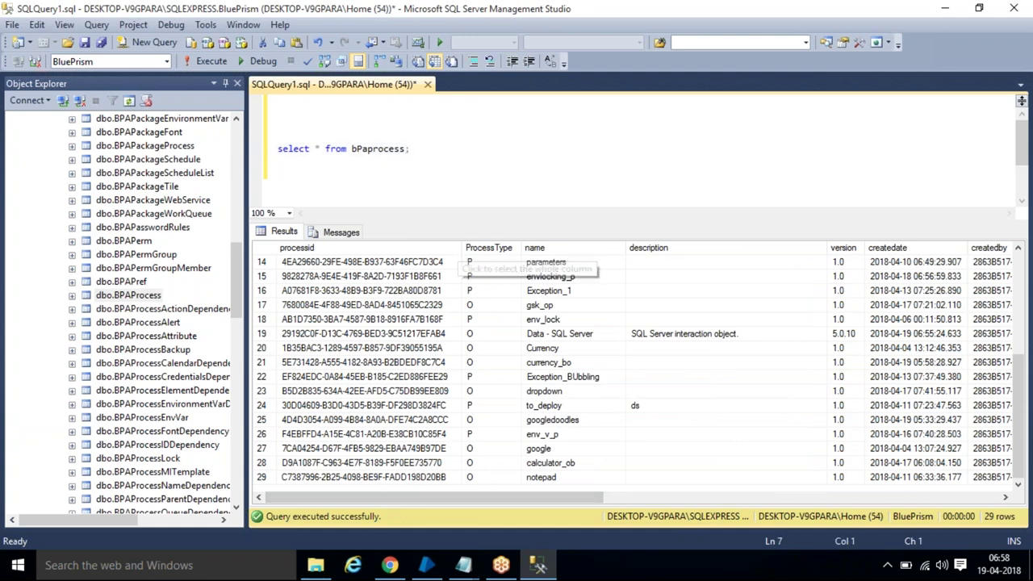
drag(237, 279, 240, 209)
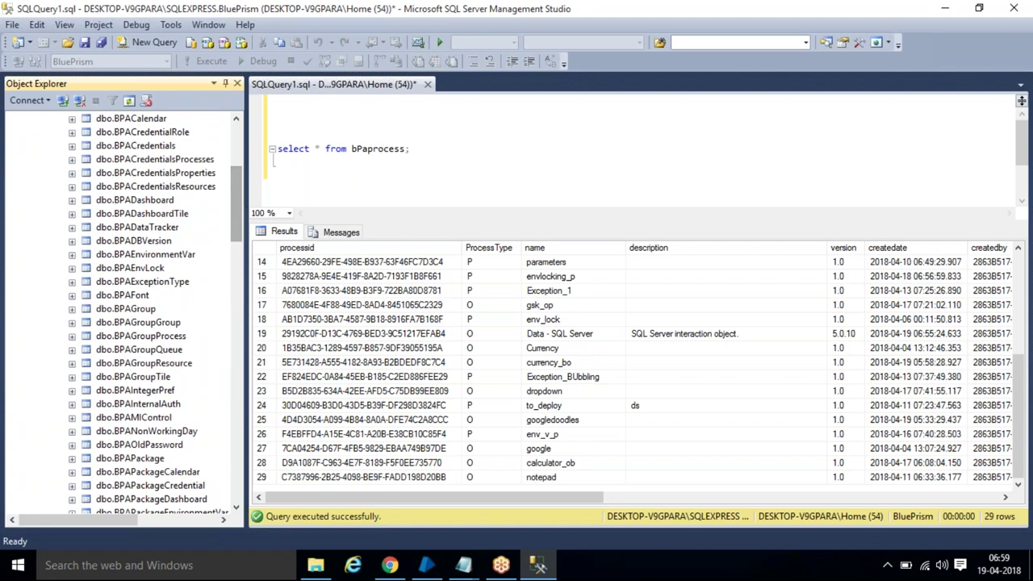
scroll(234, 184, up, 1)
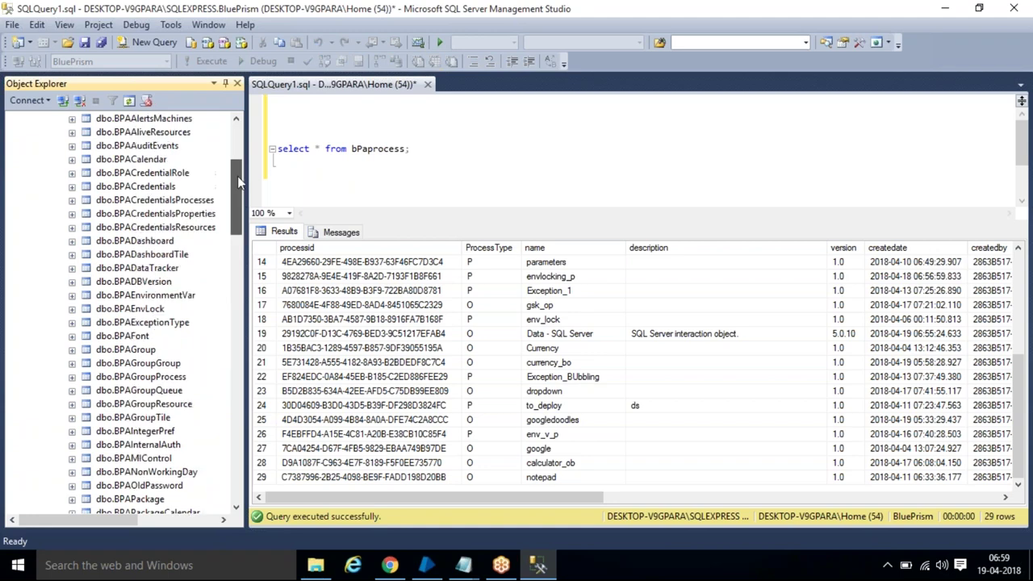
click(153, 187)
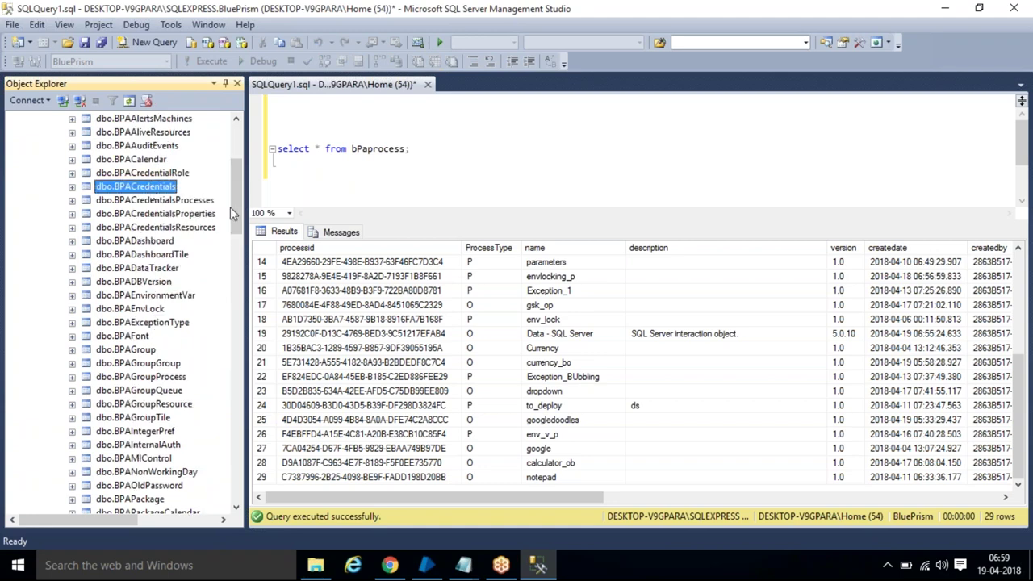
Write a second query, "select * from bpacredentials;", below the first one and execute only that statement
click(431, 147)
key(Return)
key(Return)
key(Return)
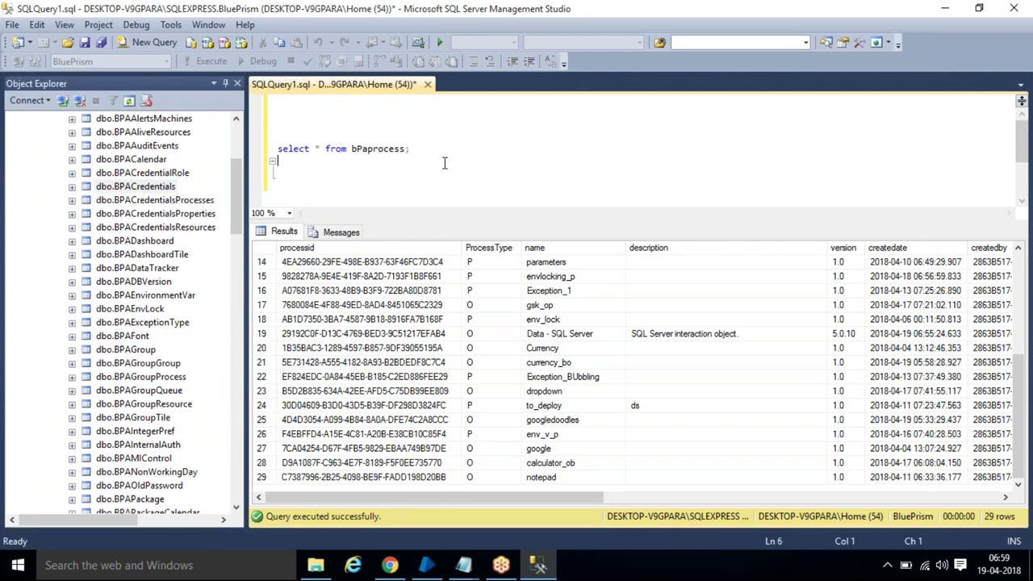
text(selec)
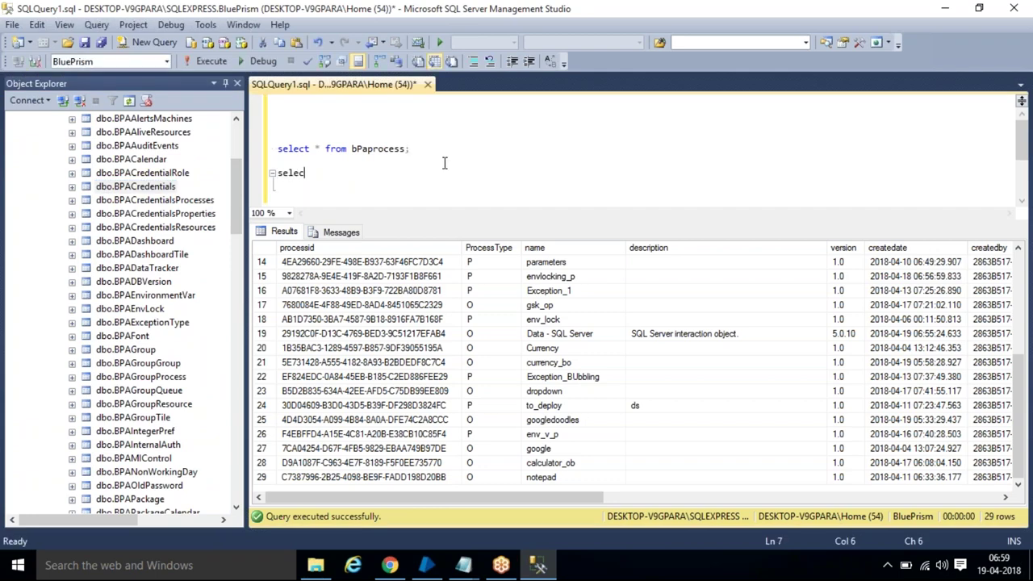
text(t * from bp)
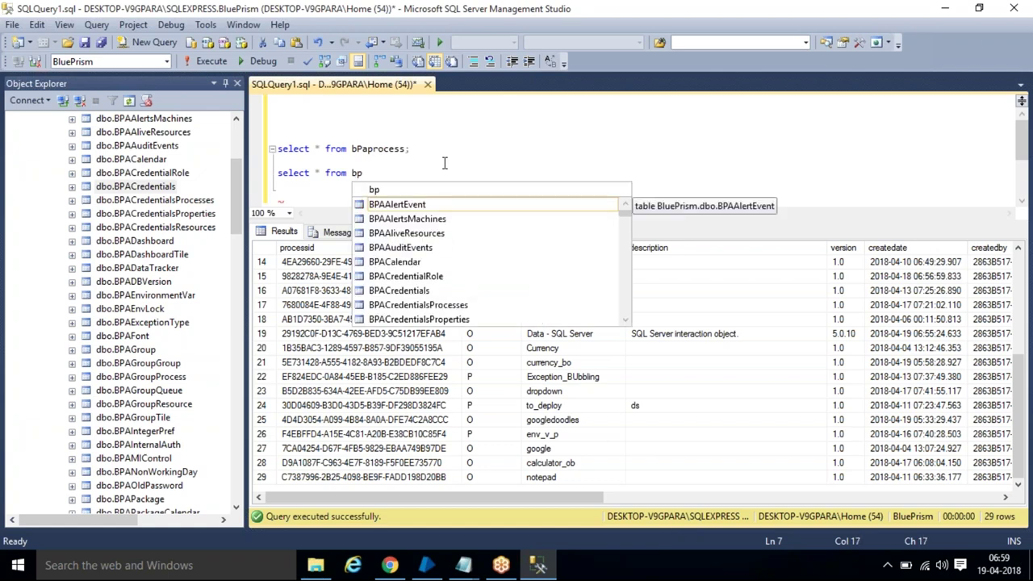
text(acreden)
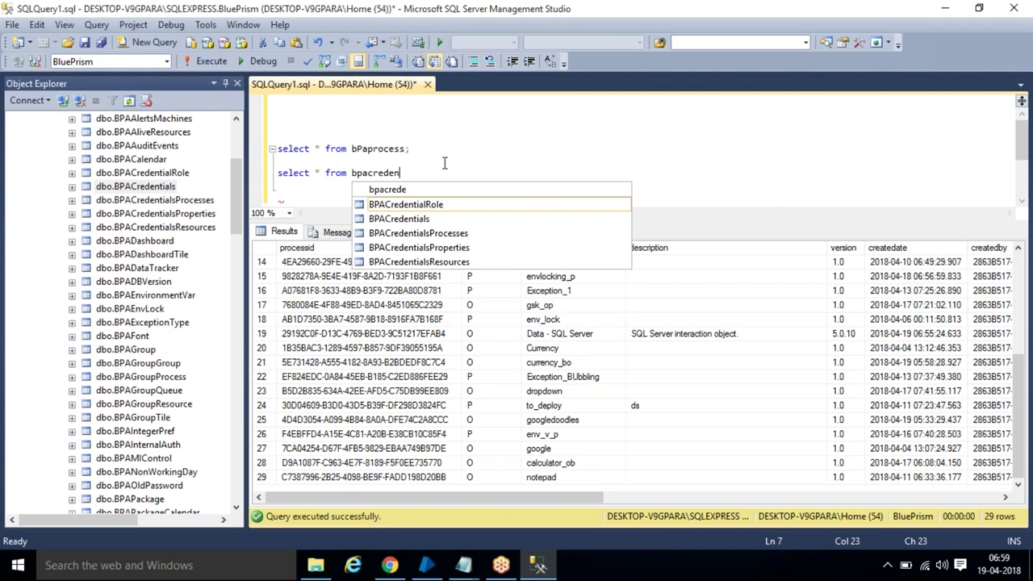
text(tials;)
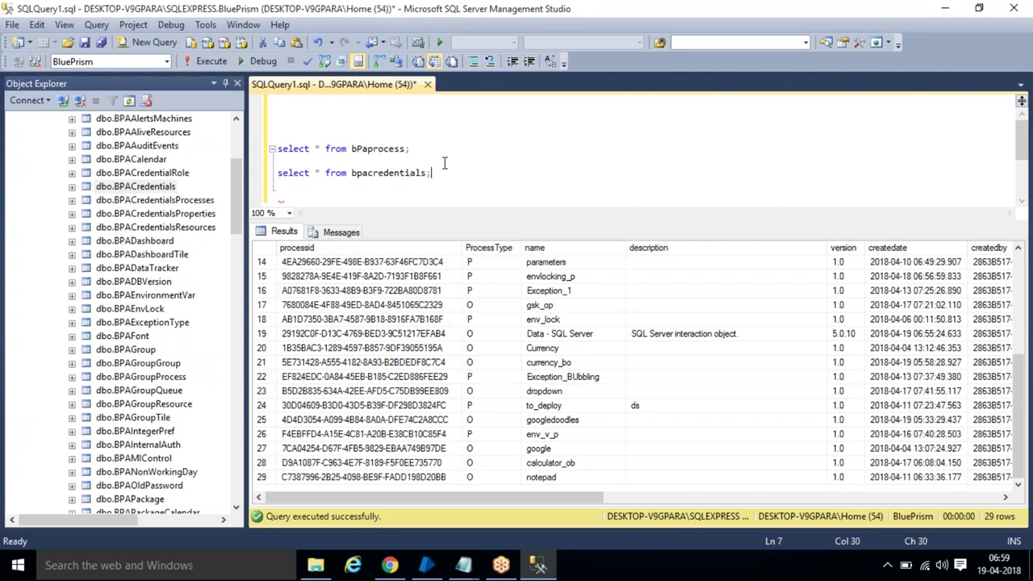
drag(463, 168, 288, 164)
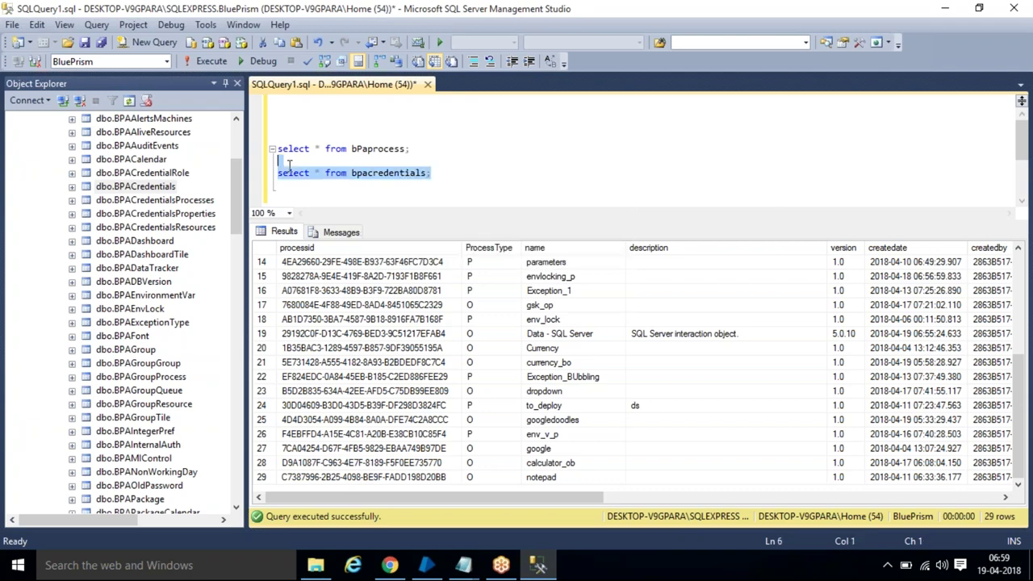
click(206, 61)
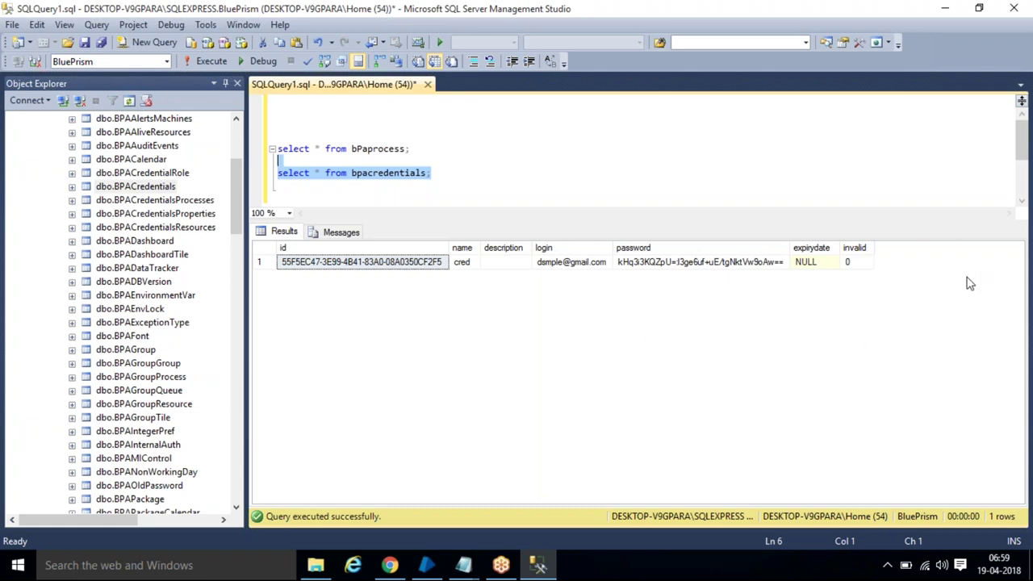
Select the whole "select * from bpacredentials;" statement in the query
click(535, 158)
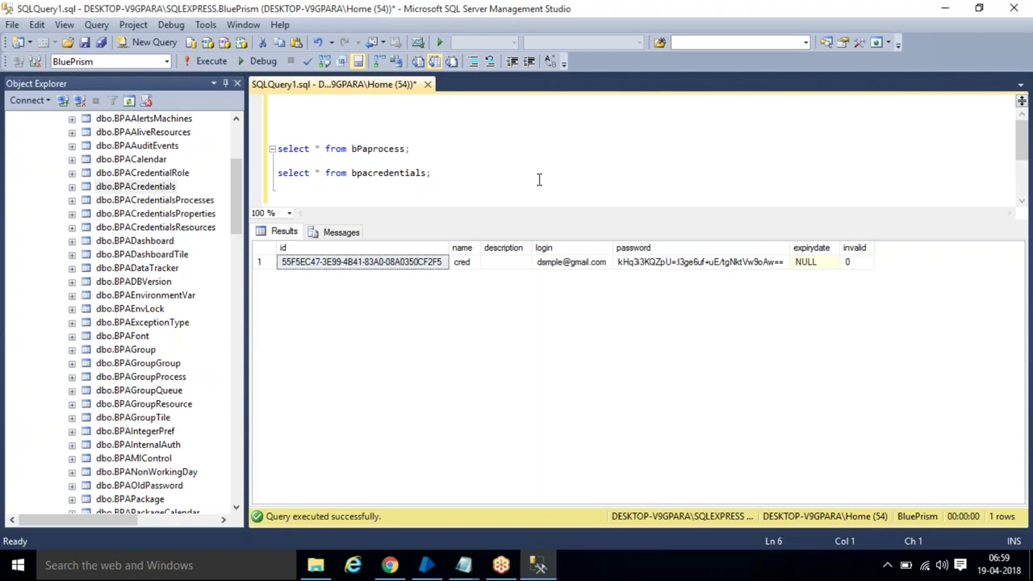
click(535, 184)
drag(234, 188, 253, 155)
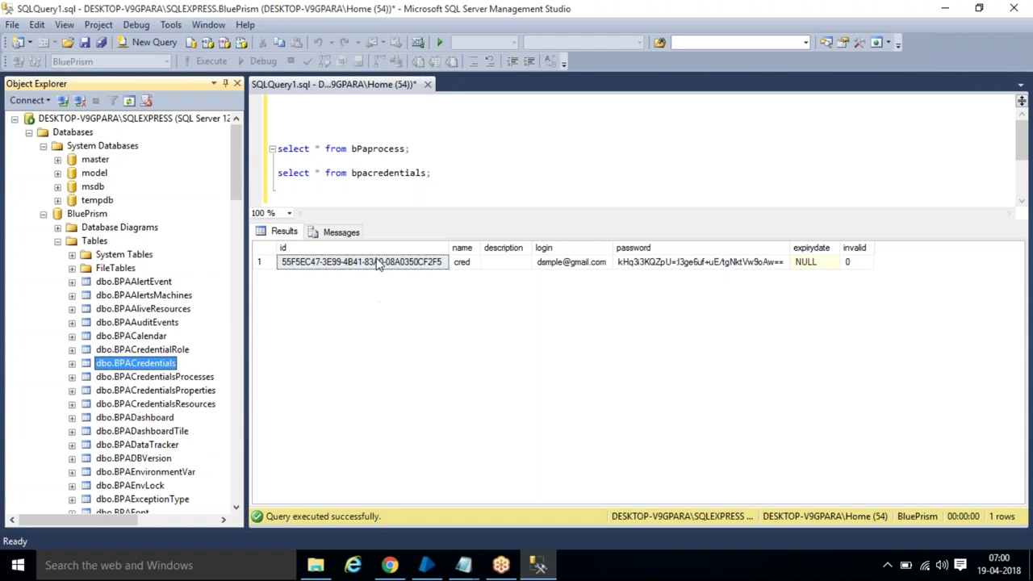
click(449, 171)
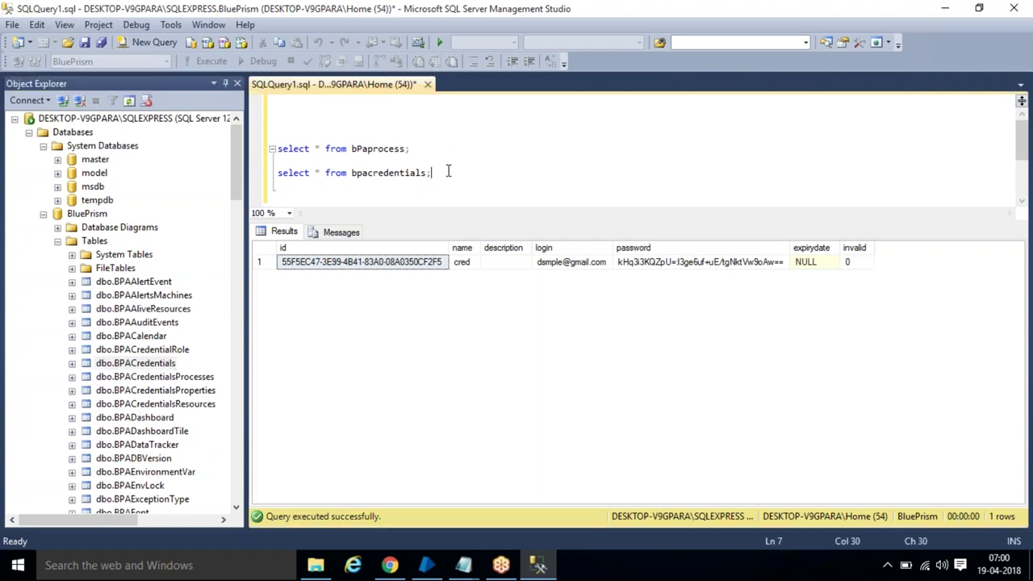
drag(452, 173, 241, 168)
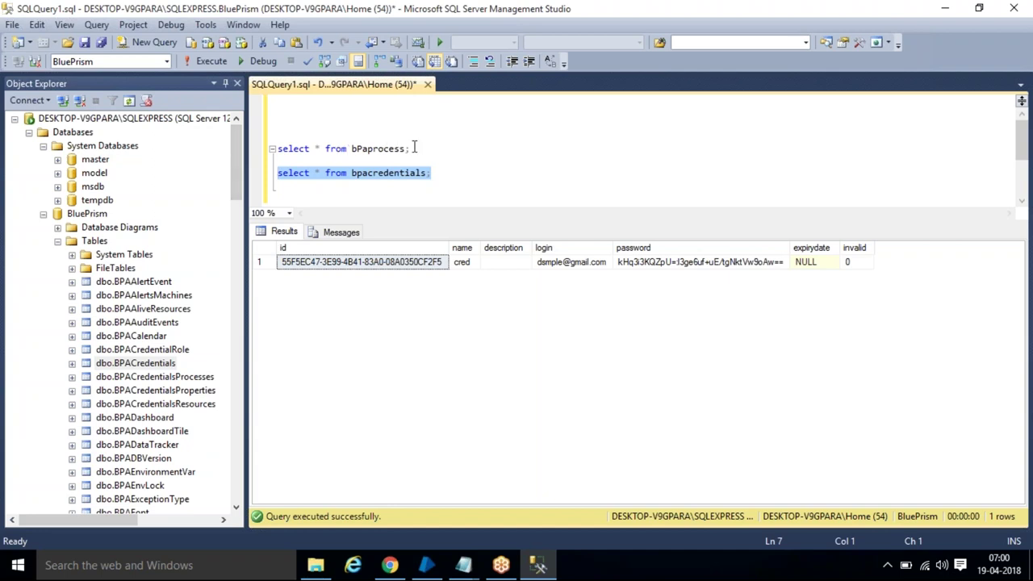
Replace the asterisk in the bPaprocess query with the columns "id,name"
click(319, 142)
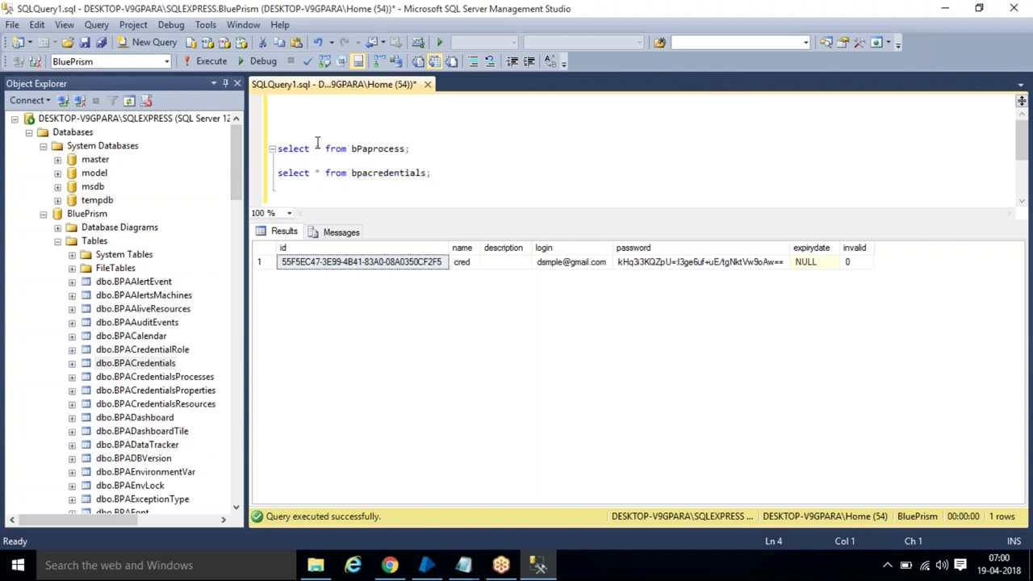
click(443, 150)
click(320, 148)
key(BackSpace)
text(id)
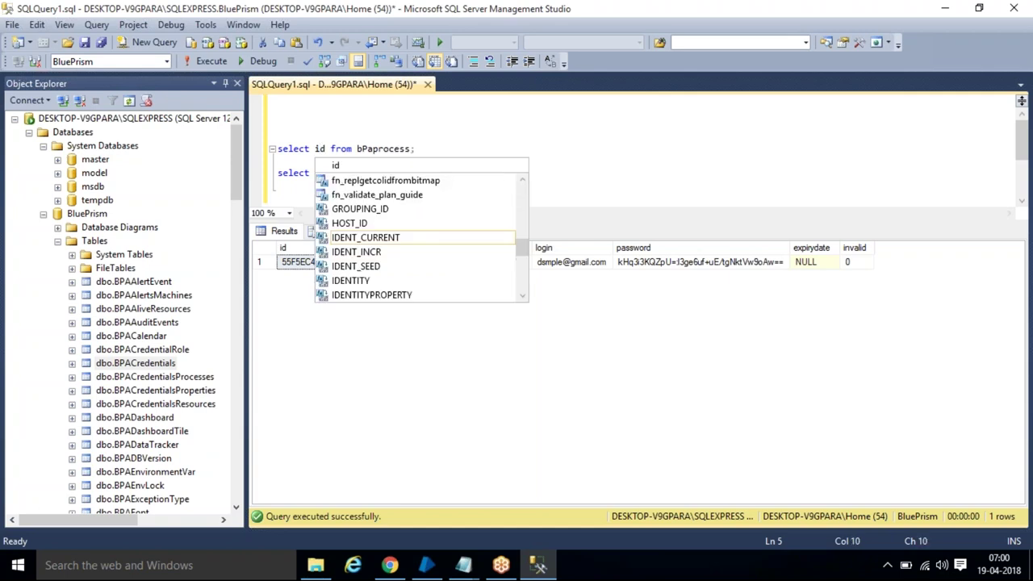
text(,)
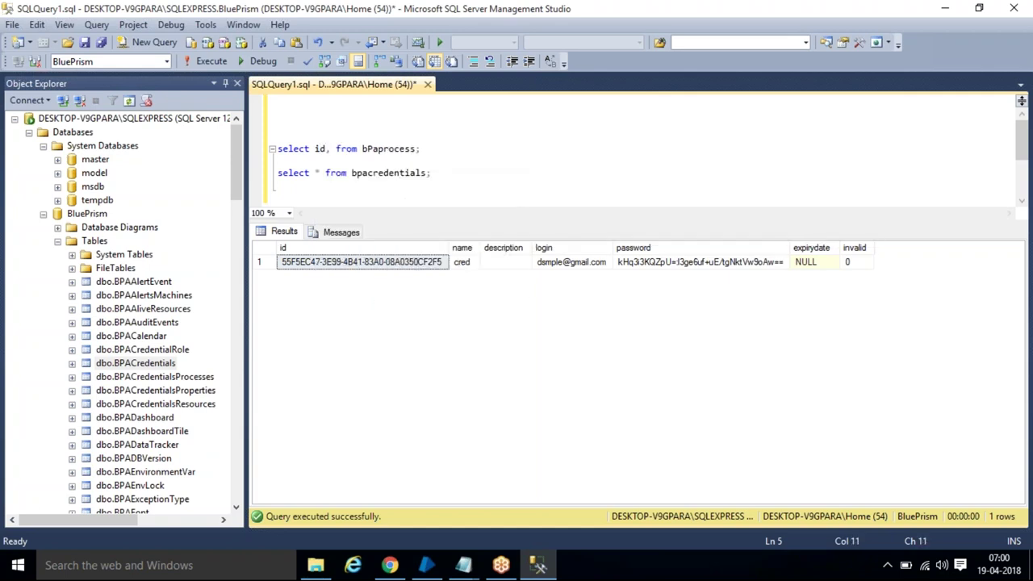
text(name)
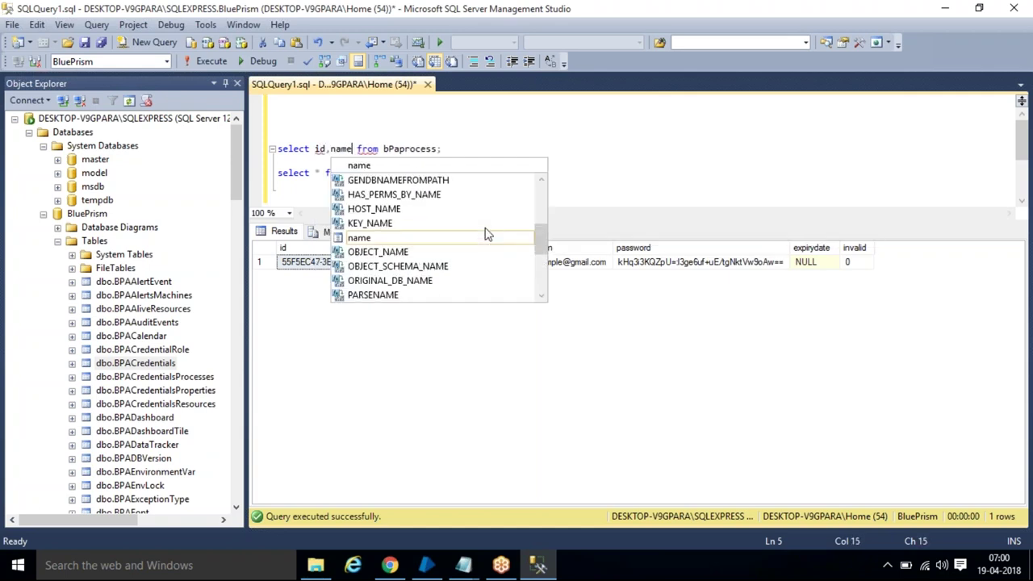
click(518, 137)
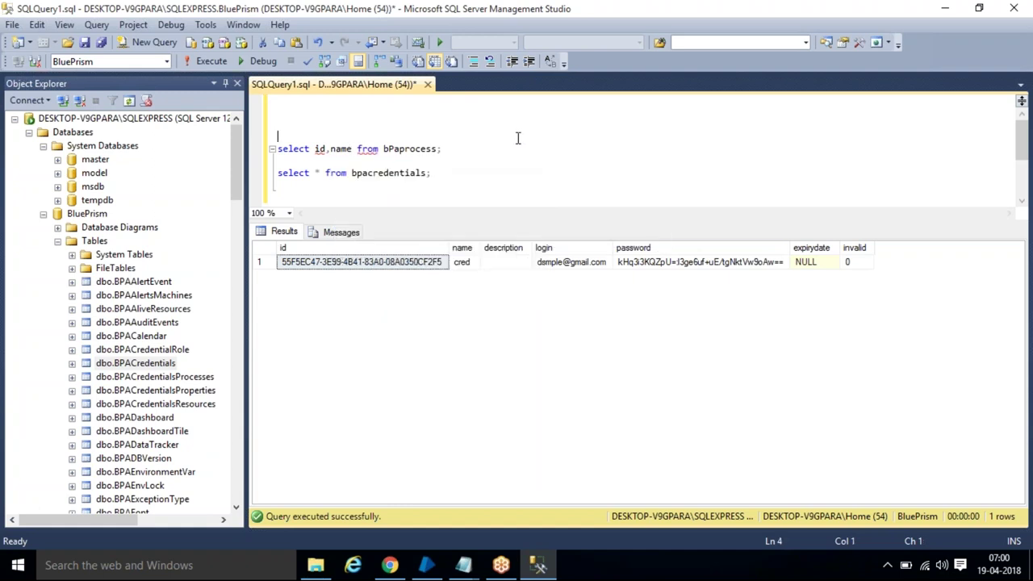
Execute only the "select * from bpacredentials;" statement again
drag(466, 173, 278, 160)
click(220, 62)
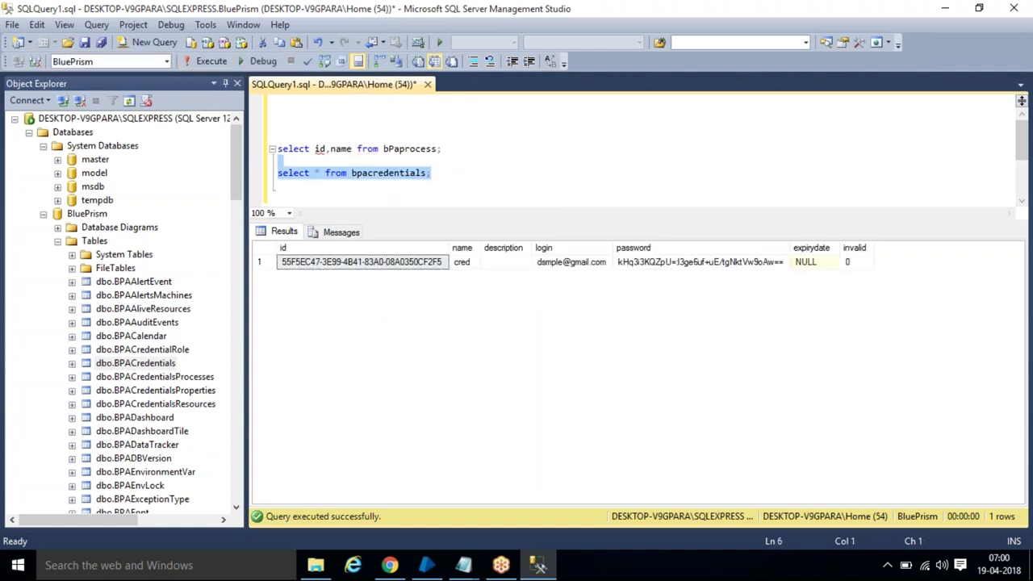
click(464, 149)
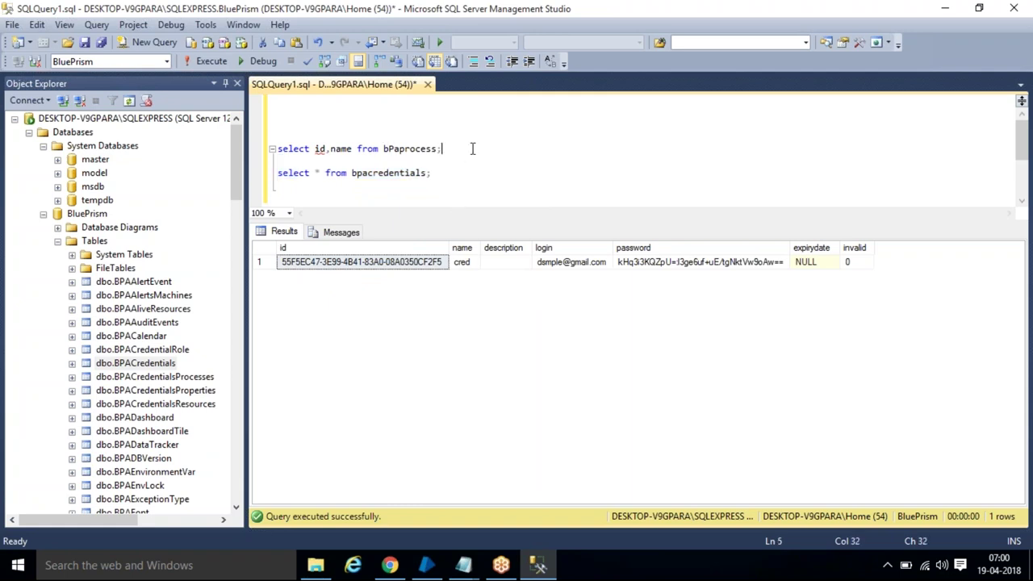
Change the bPaprocess query's column list back to an asterisk and execute only that statement
drag(355, 148, 315, 149)
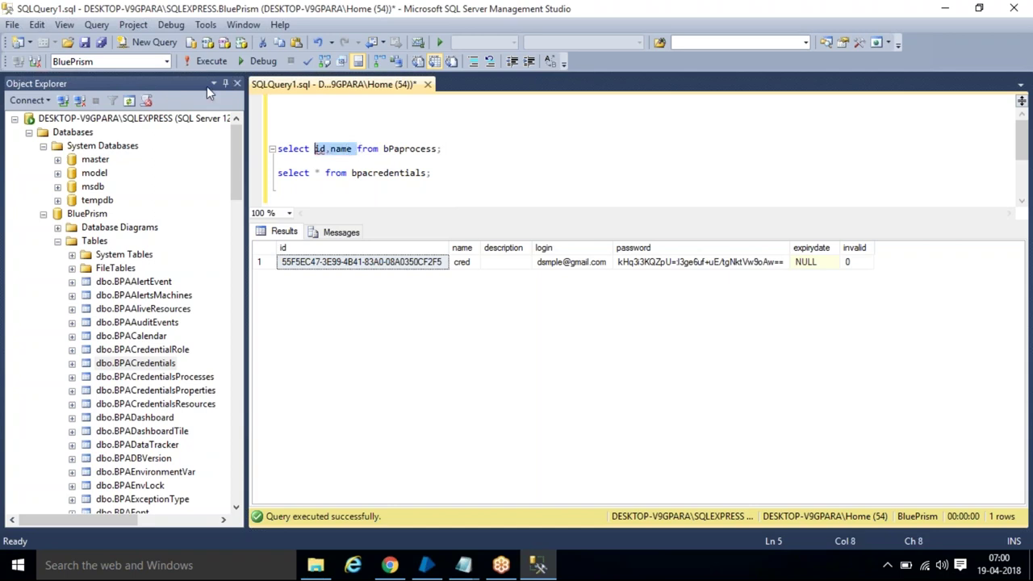
text(*)
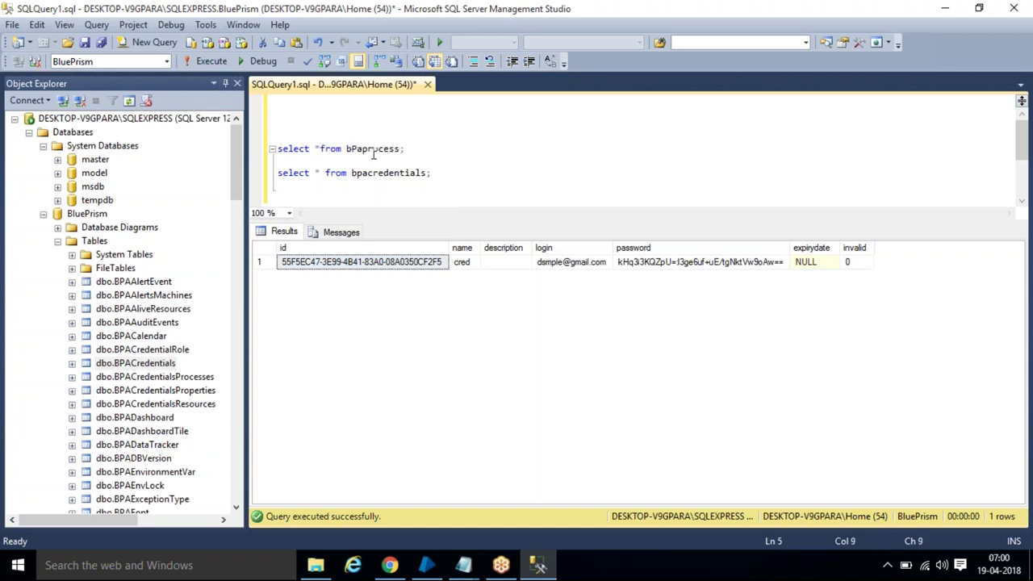
drag(443, 153, 253, 148)
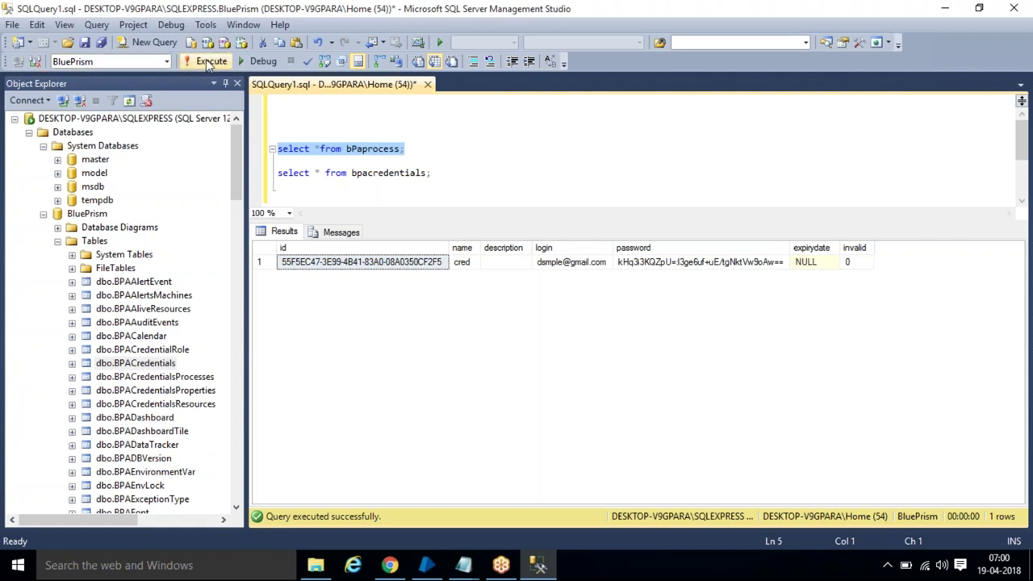
click(208, 61)
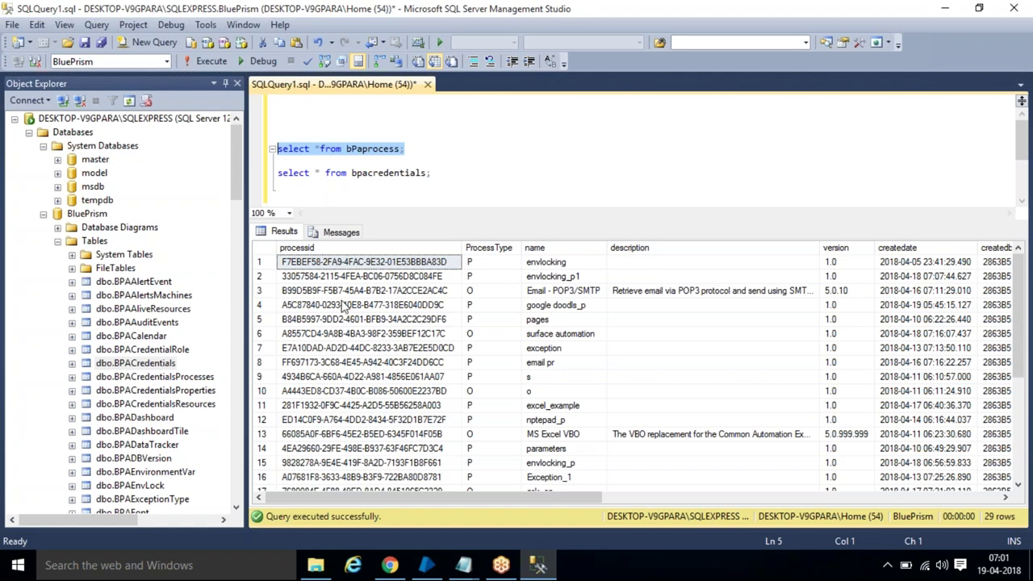
Replace the asterisk in the bPaprocess query with the column name "processid" followed by a comma
click(330, 156)
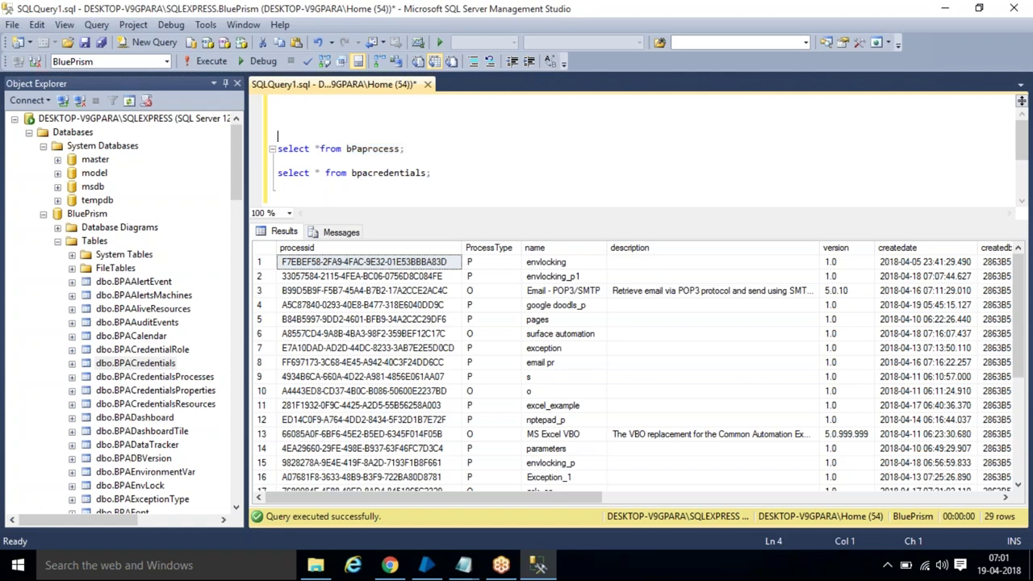
click(320, 149)
key(BackSpace)
text(process_id,)
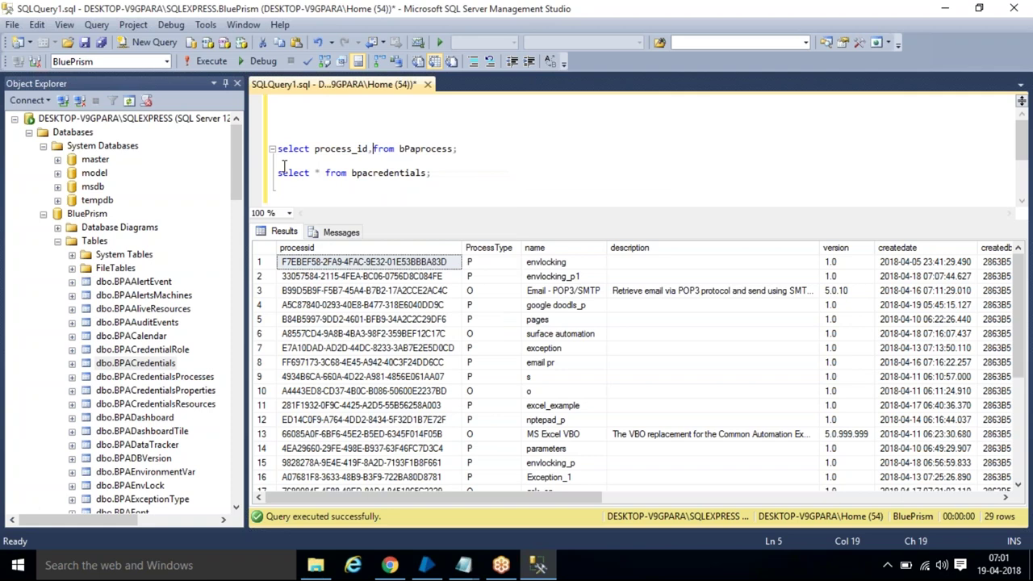
key(BackSpace)
key(BackSpace)
key(BackSpace)
key(BackSpace)
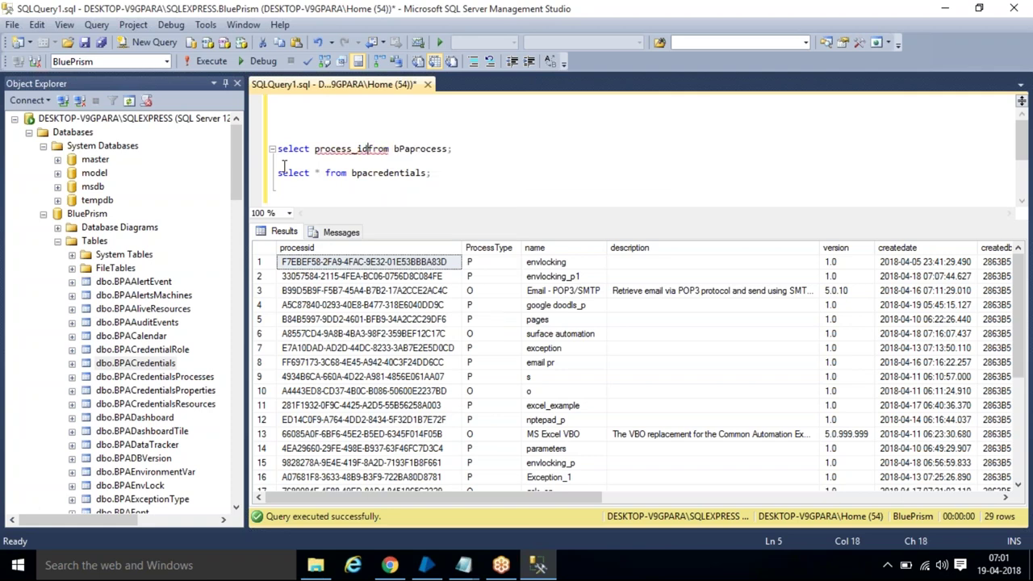
text(id,)
Add the processtype and name columns to the bPaprocess query and execute only that statement
text(proce)
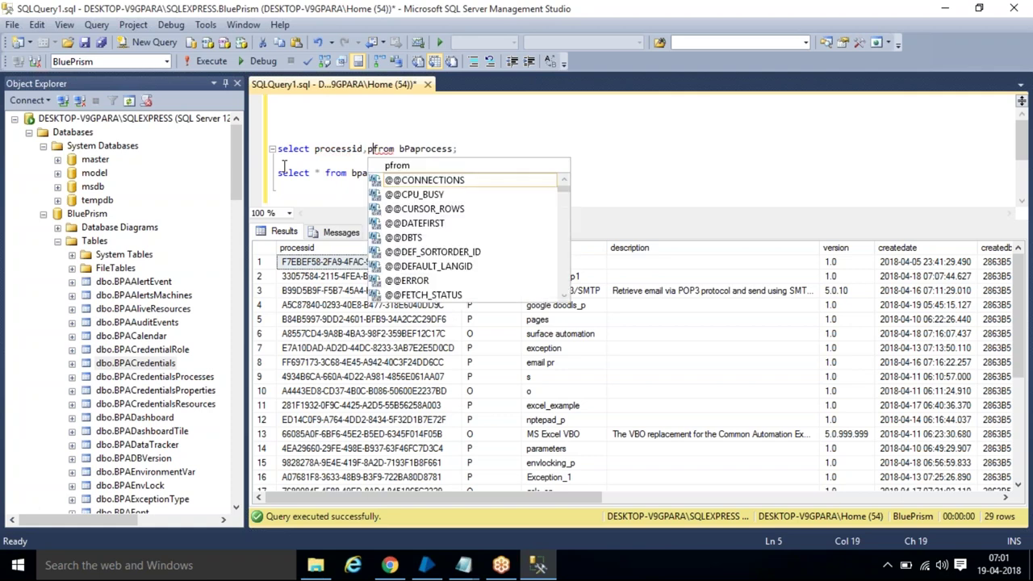
text(ss)
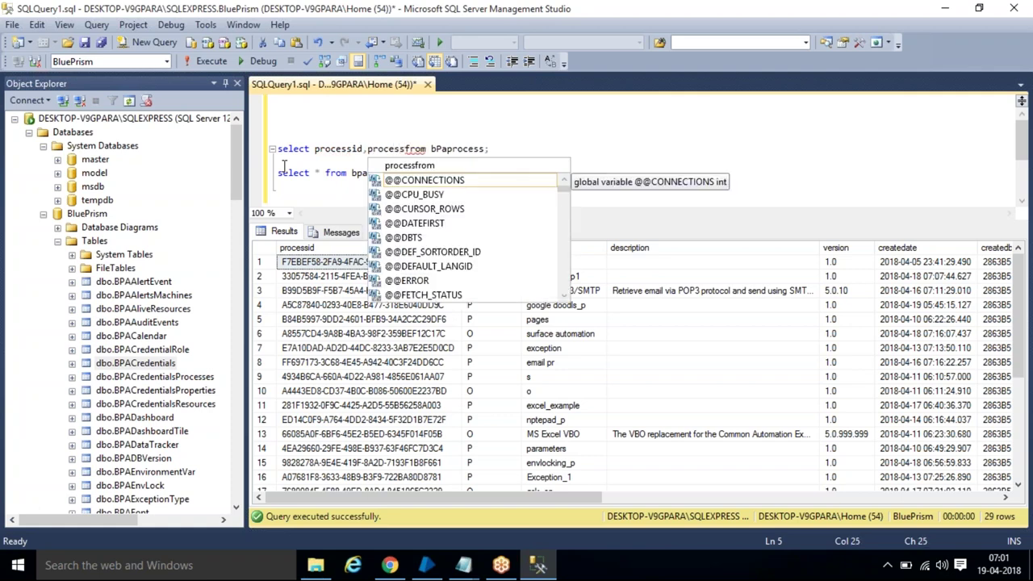
text(ty)
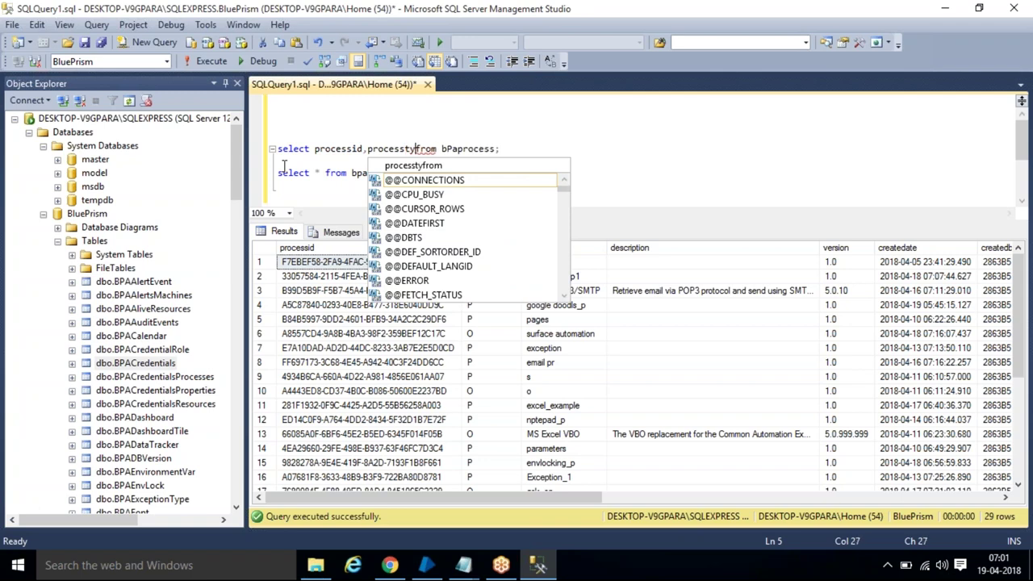
text(pe,)
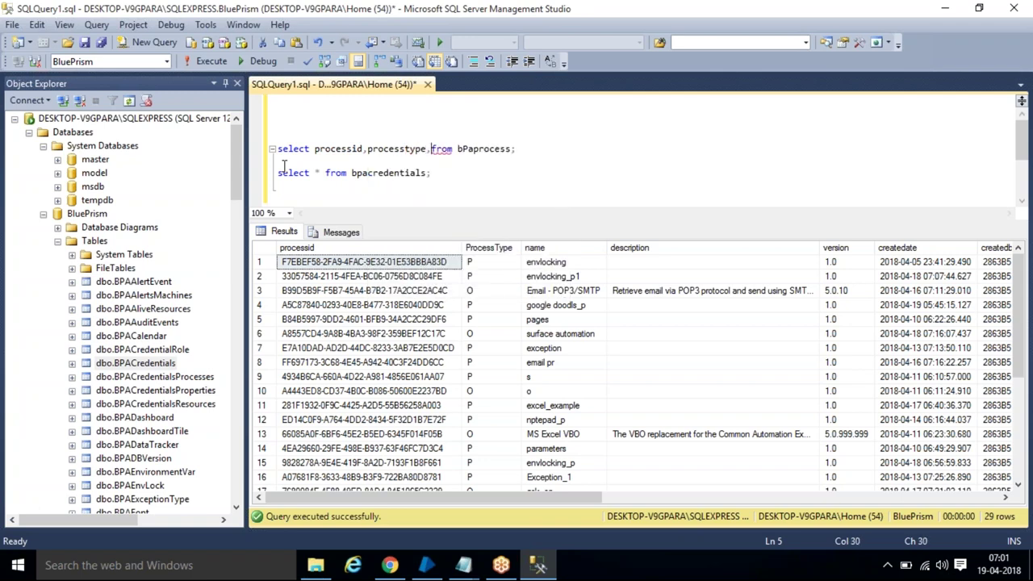
text(name)
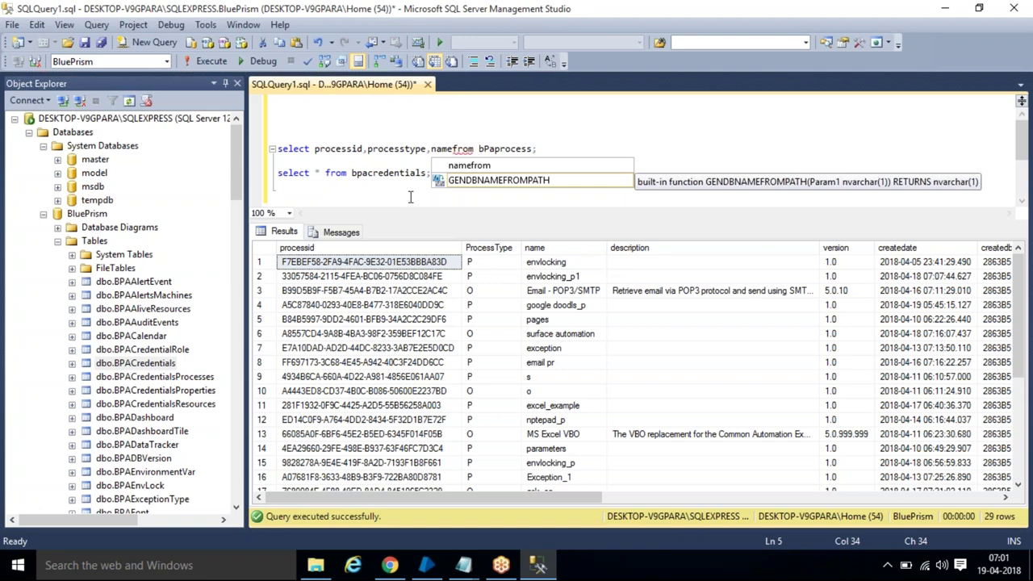
key(Down)
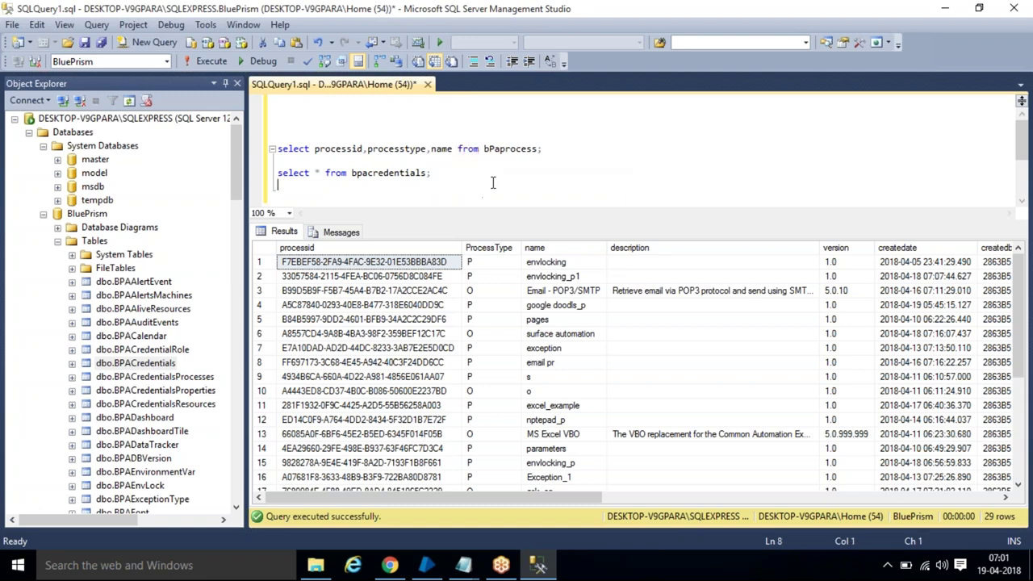
drag(565, 156, 266, 123)
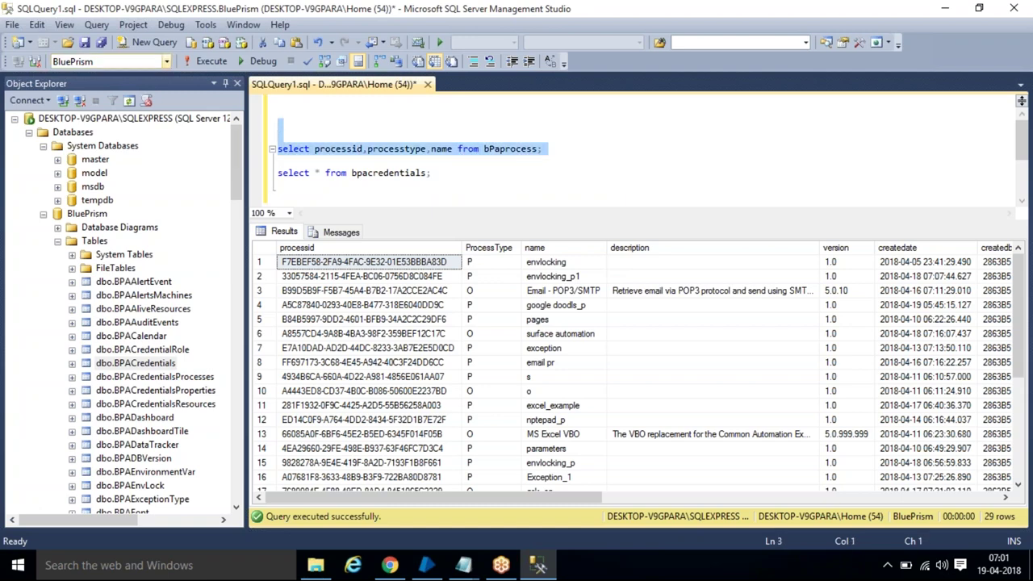
click(210, 63)
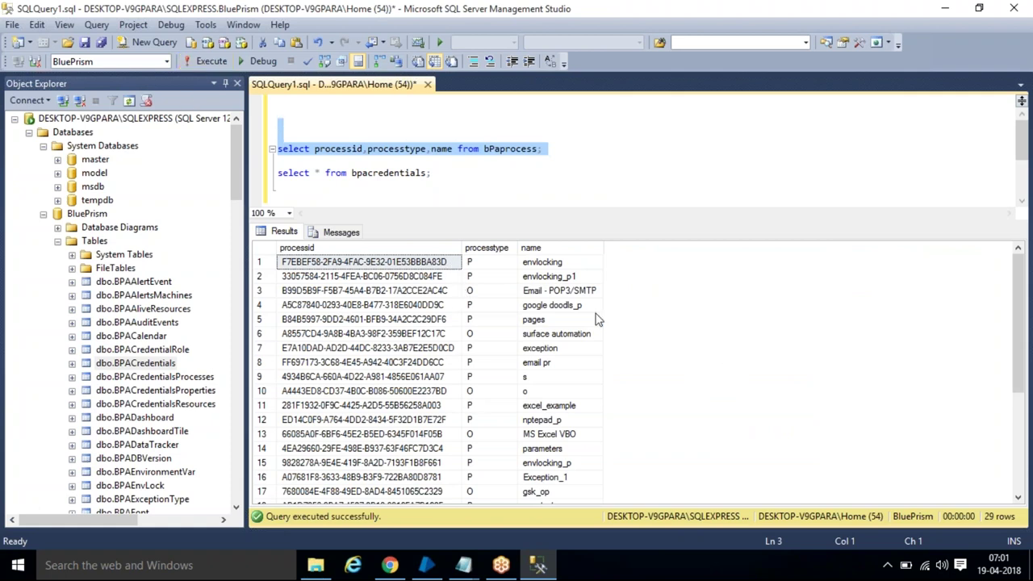
Append the condition "where processtype='P'" to the bPaprocess query, ending the statement with a semicolon
click(581, 181)
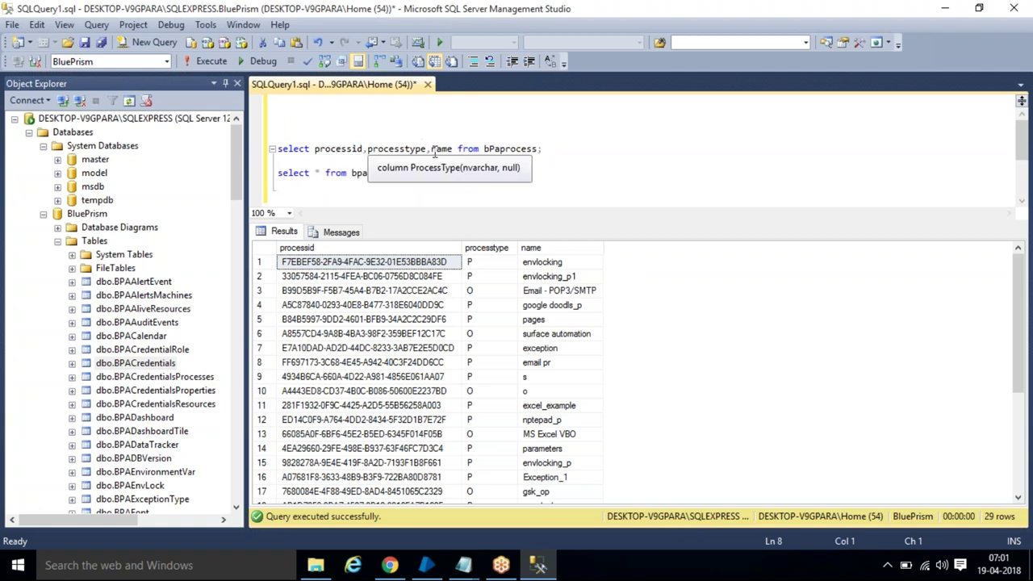
click(568, 151)
key(BackSpace)
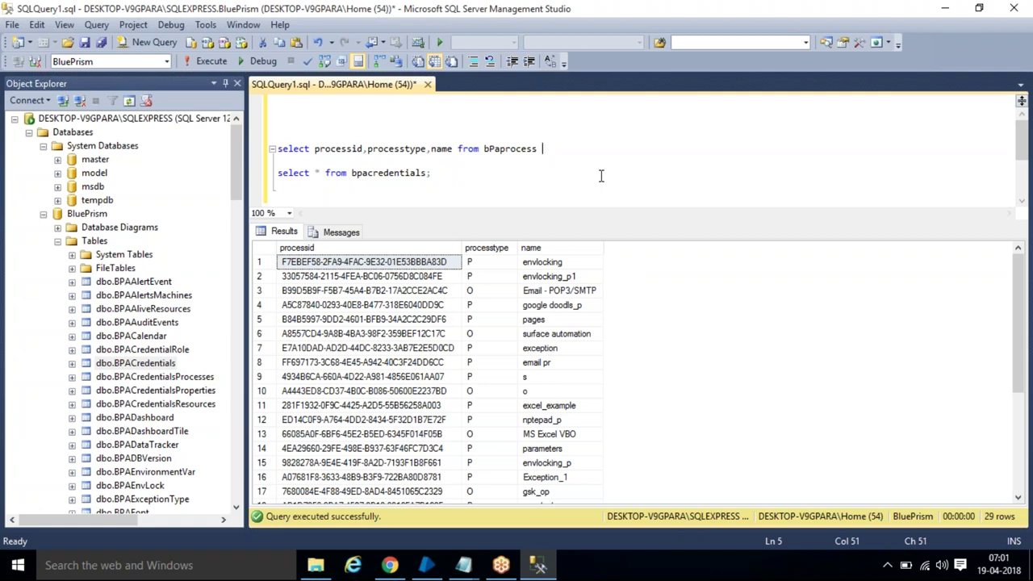
text(where)
text(process)
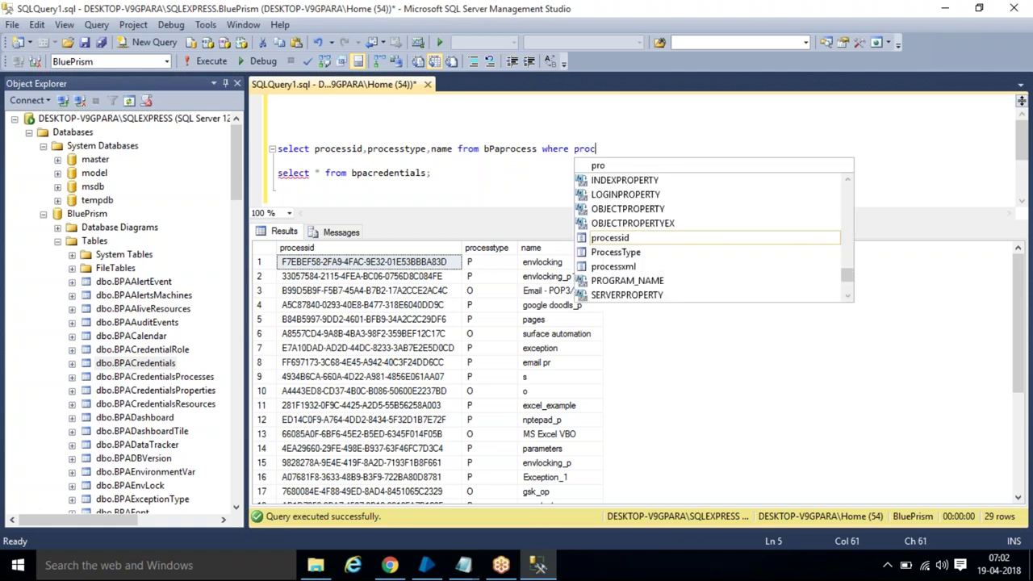
text(type=)
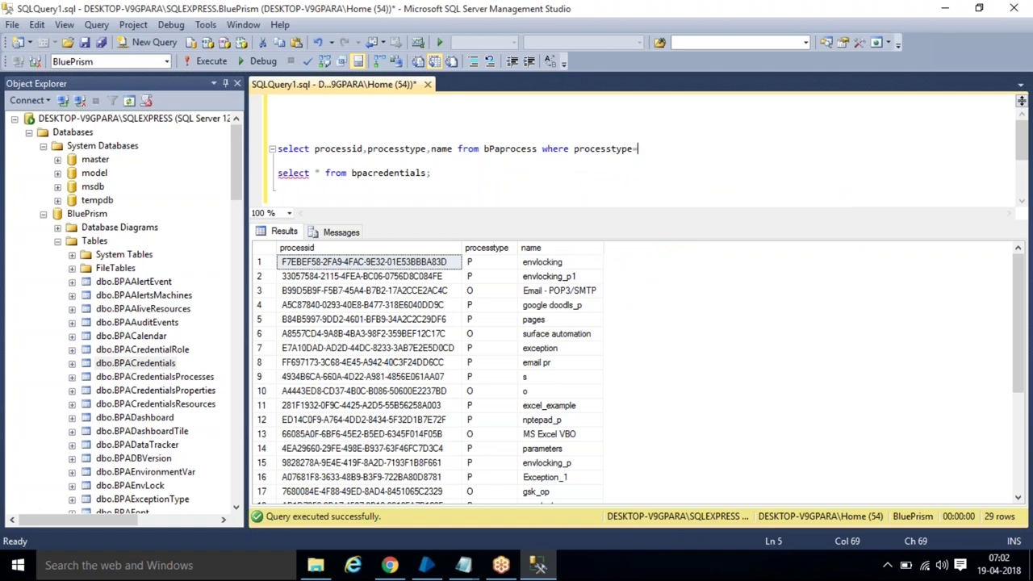
text( 'P';)
Execute only the filtered bPaprocess statement
drag(662, 148, 529, 148)
click(294, 159)
click(264, 149)
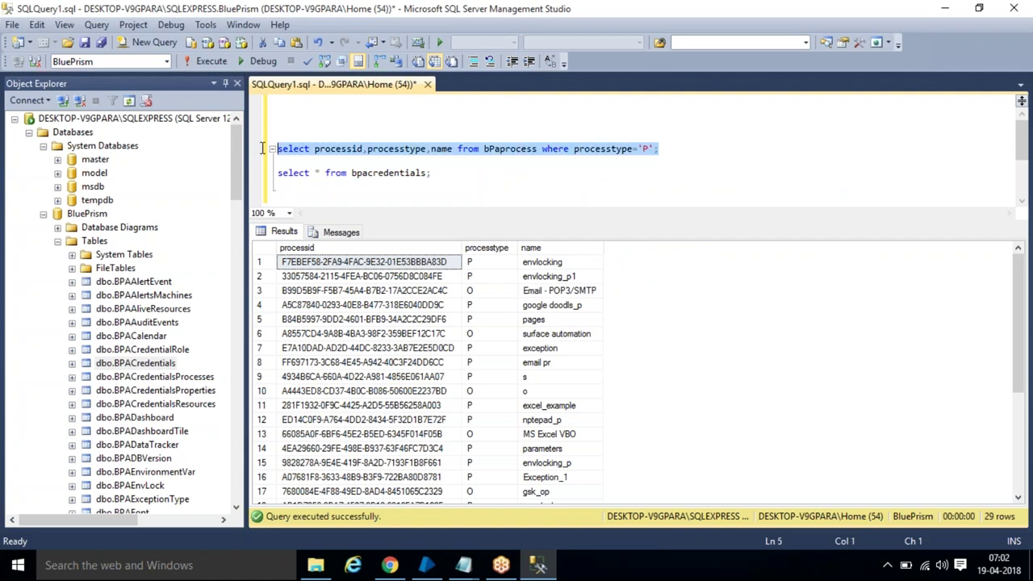
click(211, 62)
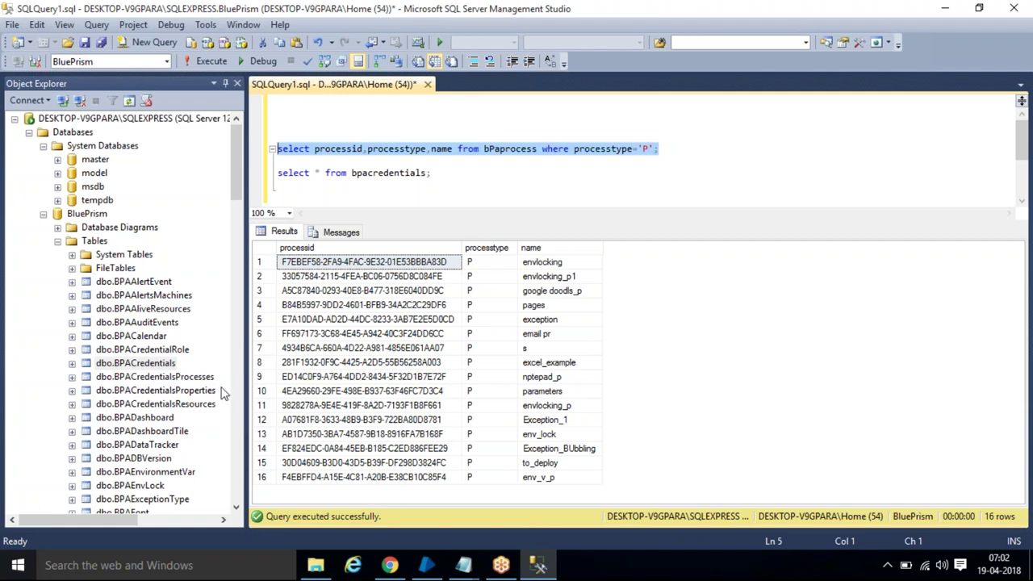
Make more room in the editor below the bpacredentials query and begin a third statement with "select * from"
click(656, 176)
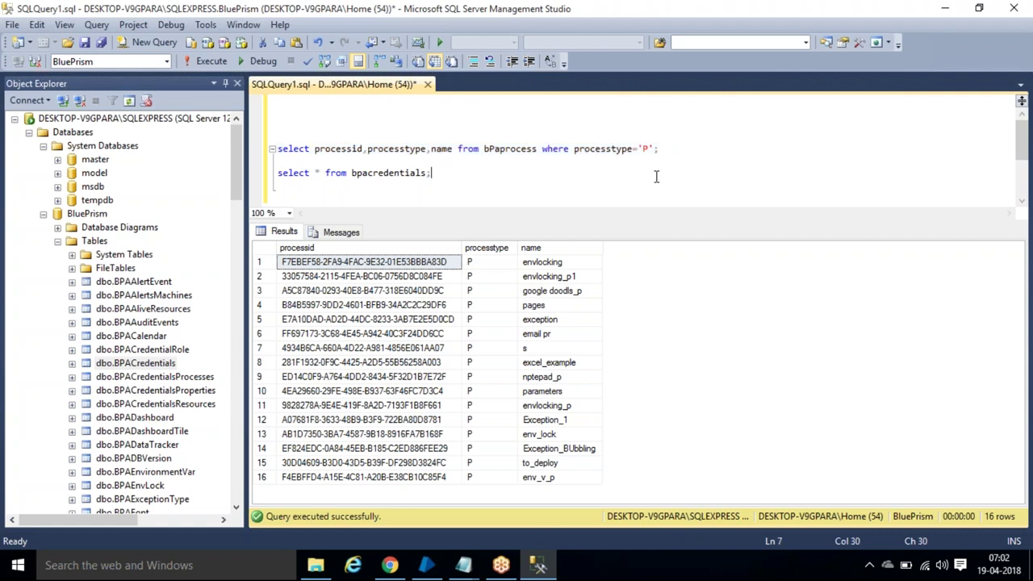
key(Return)
key(Return)
key(Return)
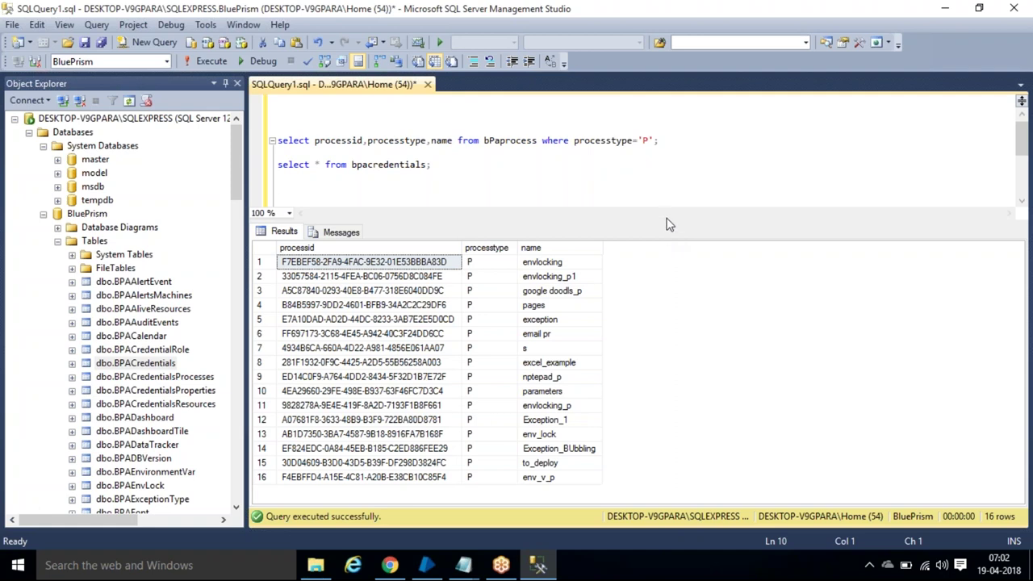
drag(671, 222, 671, 353)
click(398, 224)
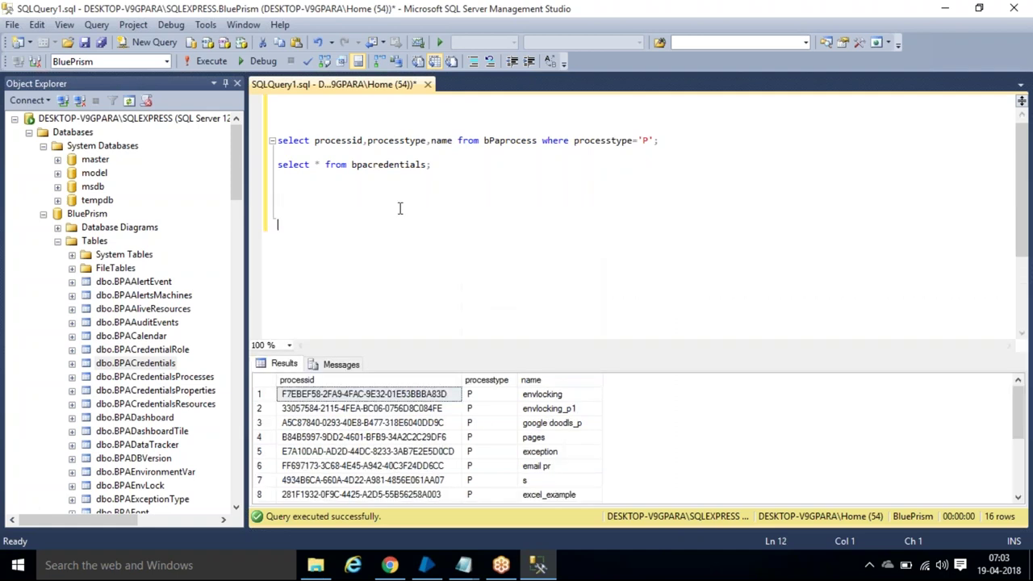
text(select * from)
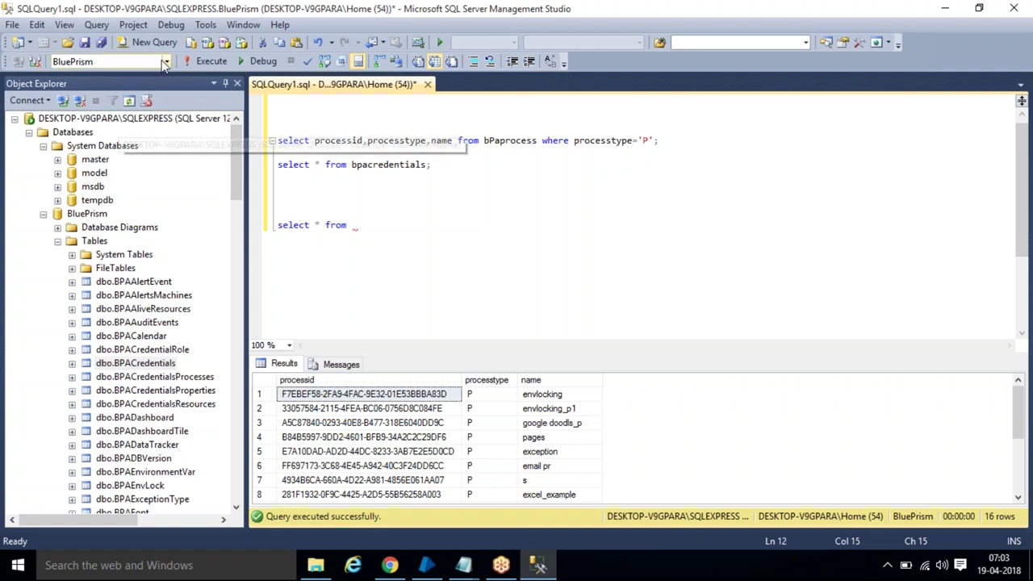
Switch the query's active database to master and try to execute only the "select * from bpacredentials;" statement
click(131, 63)
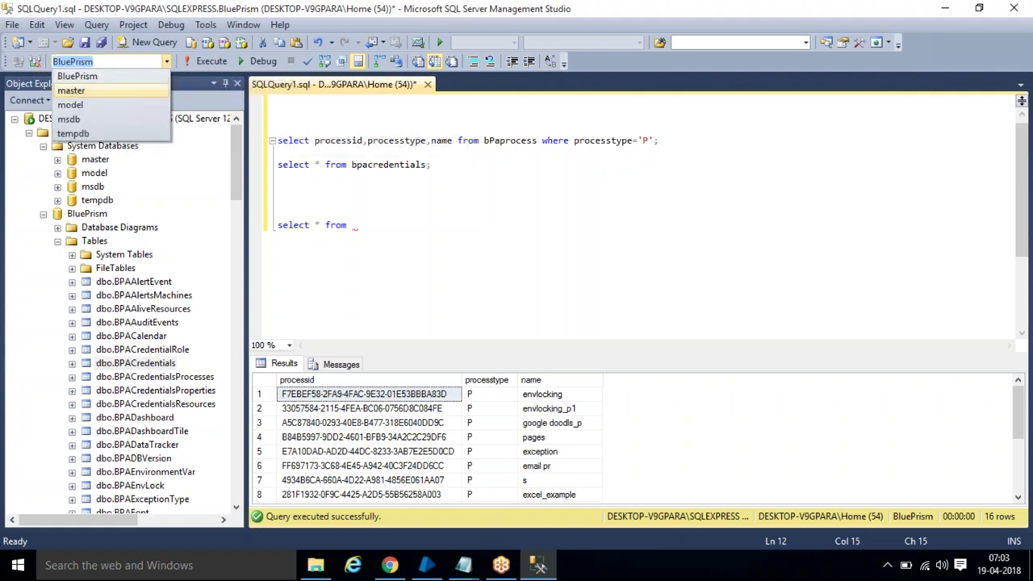
click(72, 90)
drag(436, 166, 278, 166)
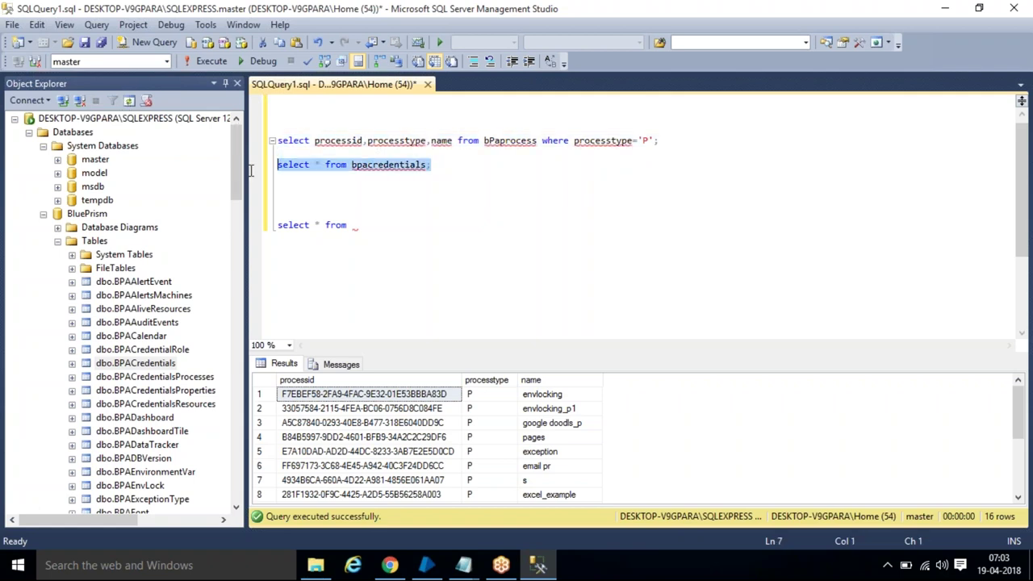
click(203, 61)
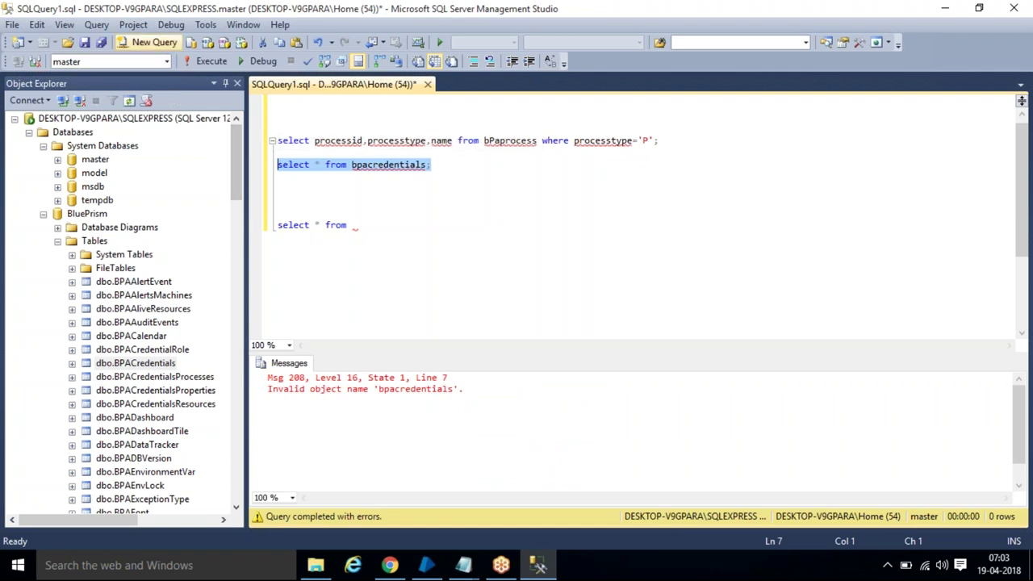
Switch the query's active database to BluePrism and extend the third statement with the database name "[BluePrism]."
click(167, 62)
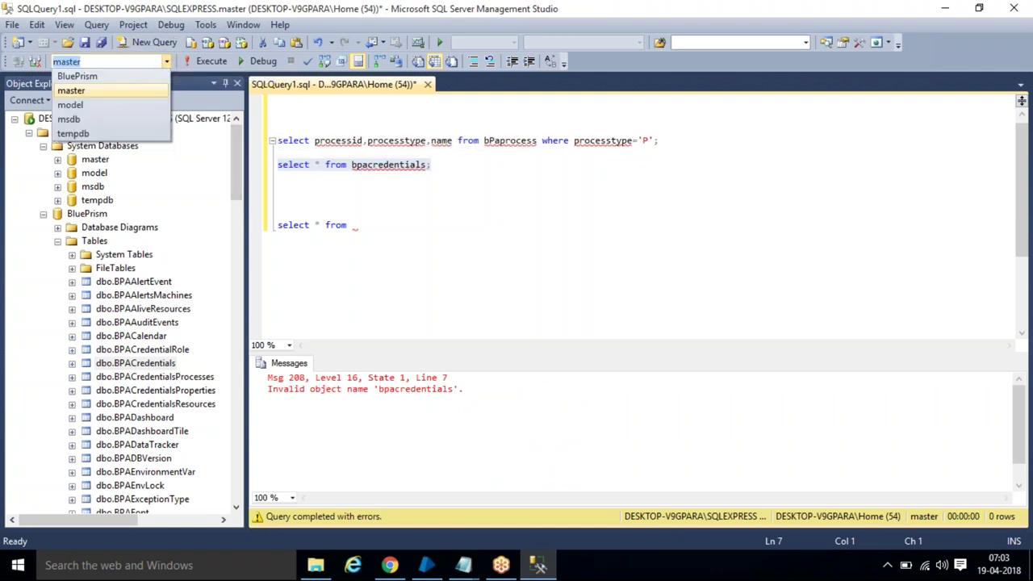
click(109, 76)
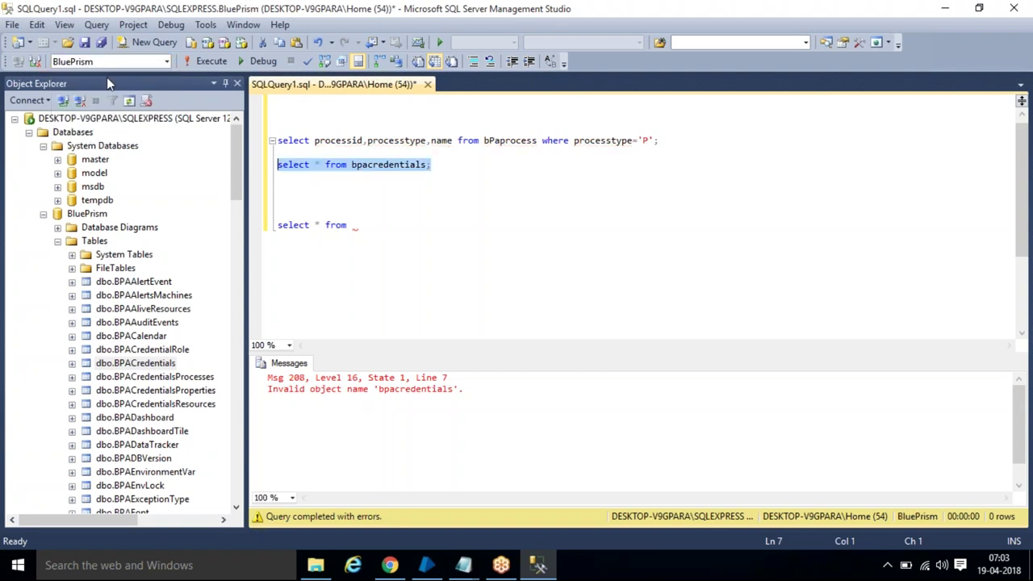
click(389, 235)
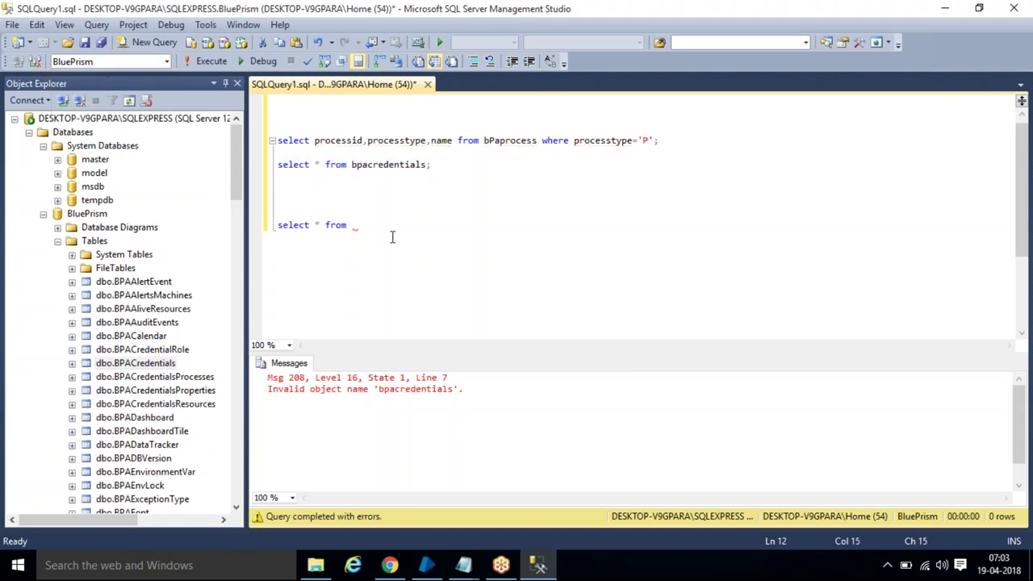
click(79, 221)
drag(87, 213, 390, 227)
click(429, 229)
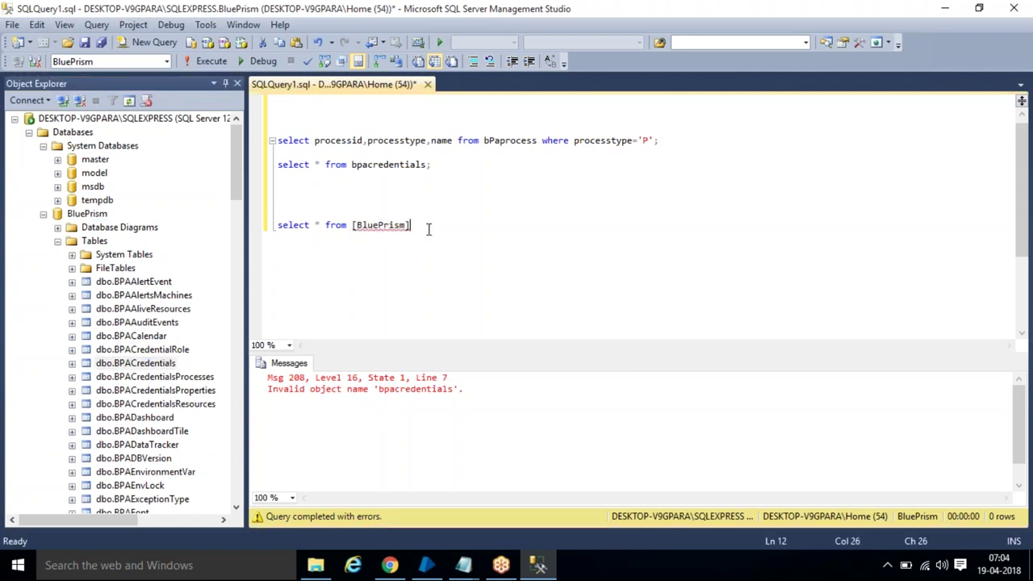
text(.)
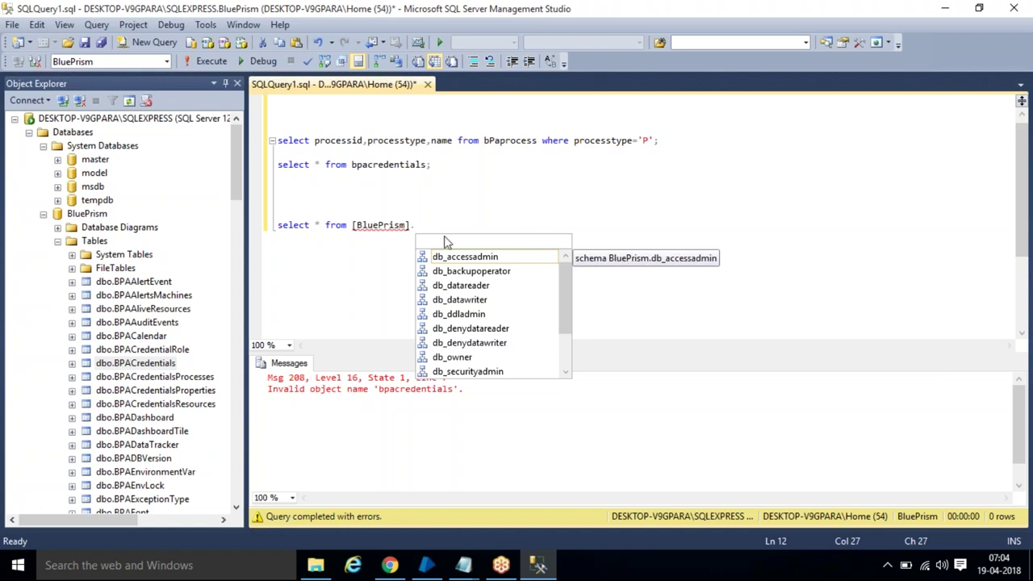
Complete the third statement with the BPAProcess table from the BluePrism tables as "[dbo].[BPAProcess]" and end it with a semicolon
drag(239, 187, 234, 354)
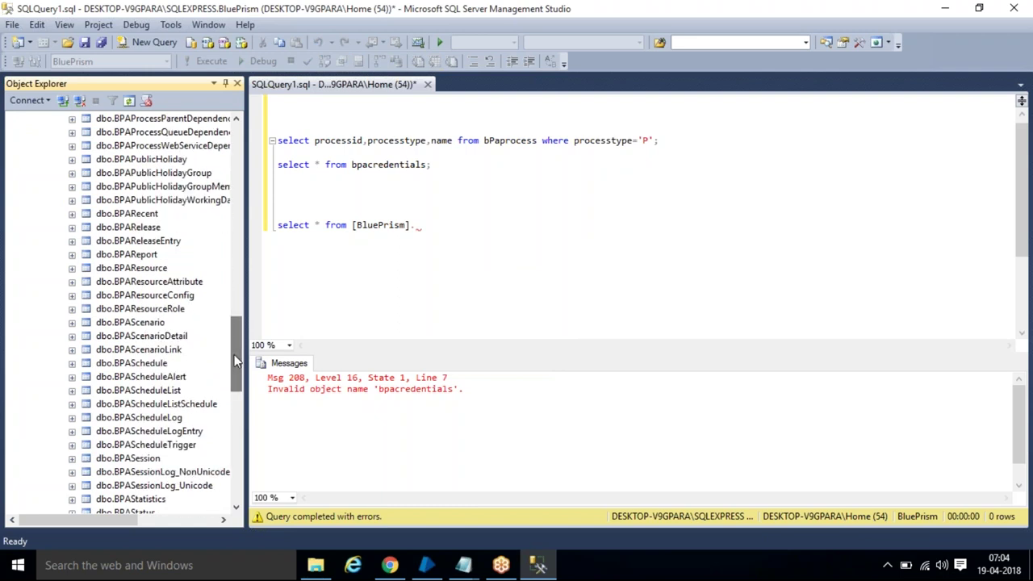
scroll(234, 335, down, 1)
scroll(234, 331, down, 1)
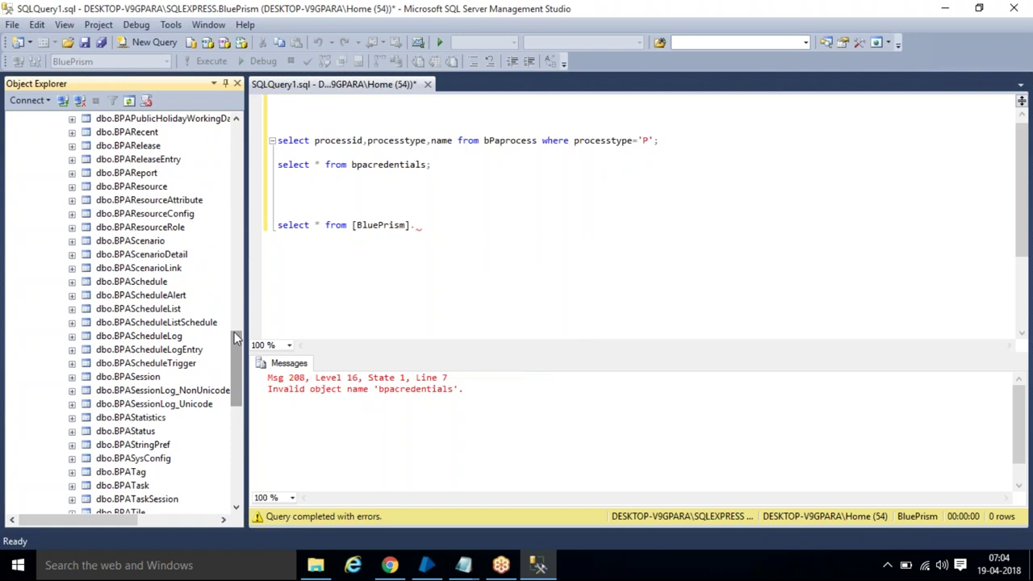
scroll(234, 332, up, 7)
scroll(236, 339, up, 3)
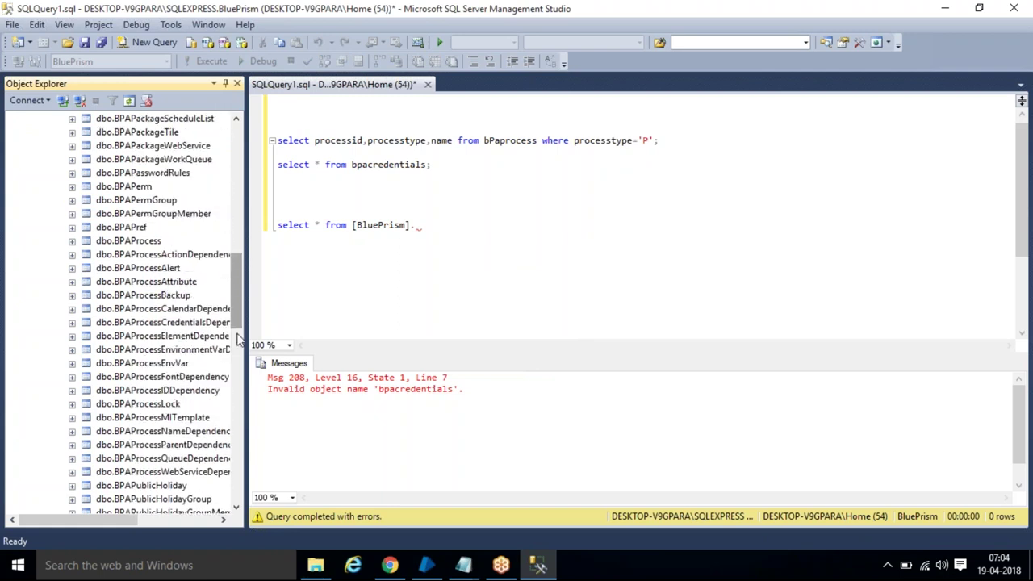
drag(128, 241, 473, 231)
click(525, 232)
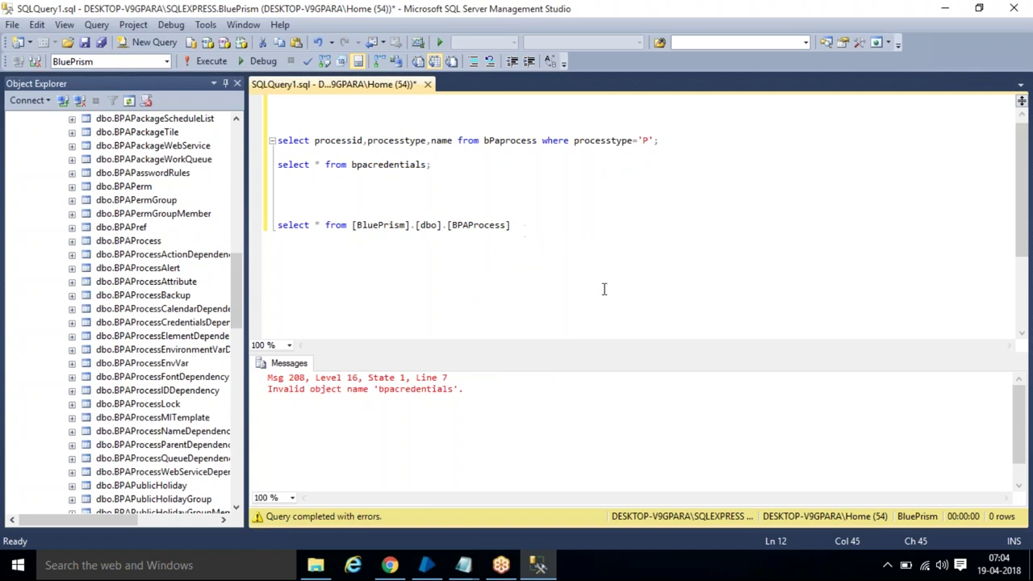
text(;)
Execute only the "select * from [BluePrism].[dbo].[BPAProcess];" statement
key(shift+Home)
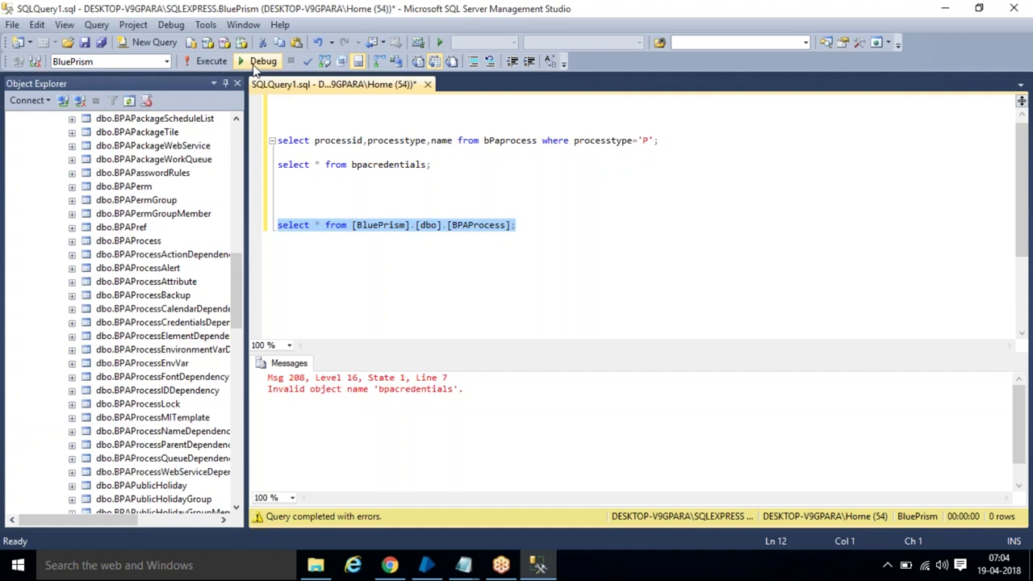
click(214, 63)
click(569, 227)
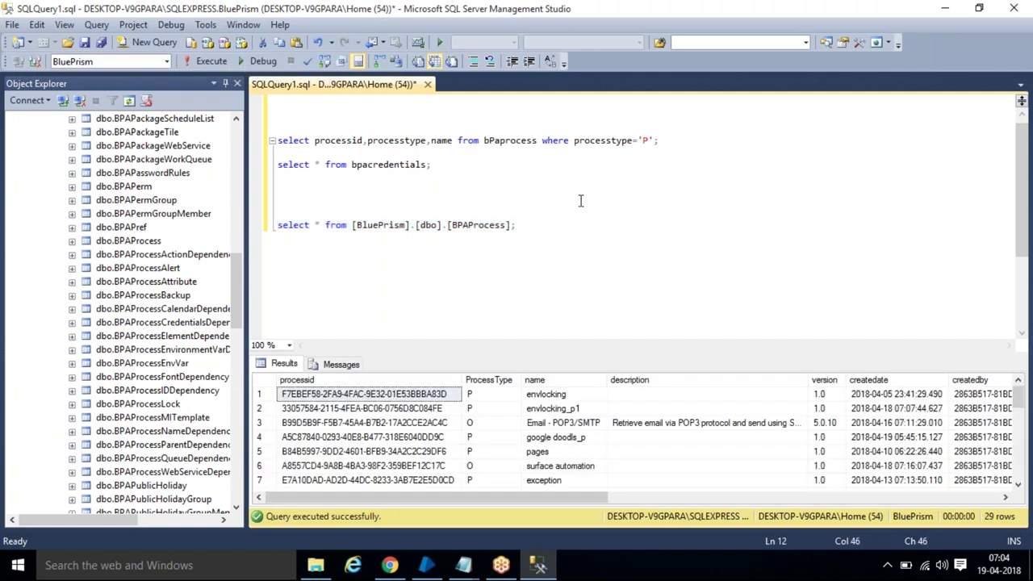
Copy the condition "where processtype='P';" from the first query to the end of the [BluePrism].[dbo].[BPAProcess] statement, replacing its semicolon
drag(661, 141, 543, 140)
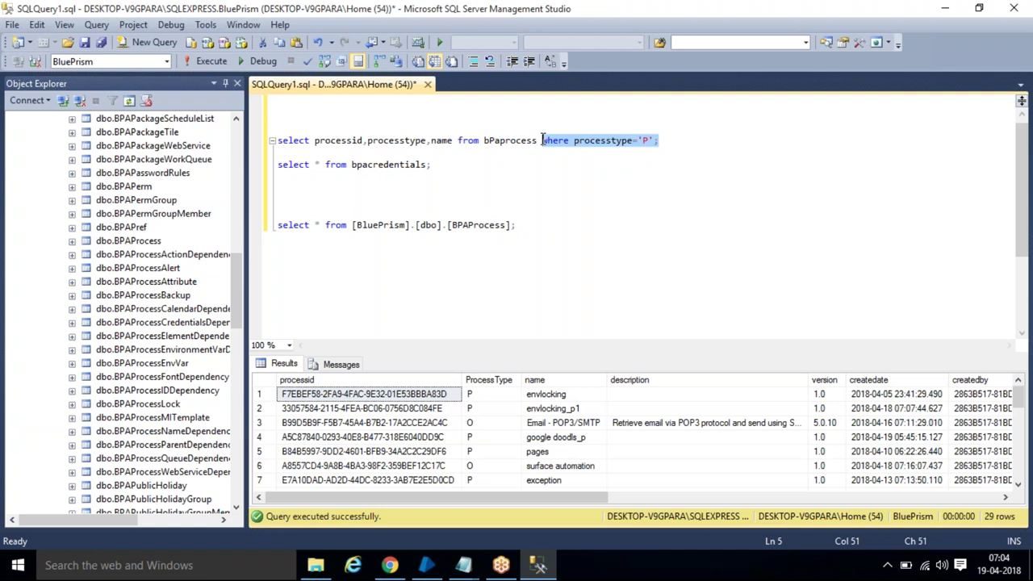
key(ctrl+c)
click(509, 224)
key(BackSpace)
key(ctrl+v)
click(511, 224)
click(655, 227)
Execute only the [BluePrism].[dbo].[BPAProcess] statement with its processtype='P' filter
drag(655, 227, 276, 225)
click(206, 61)
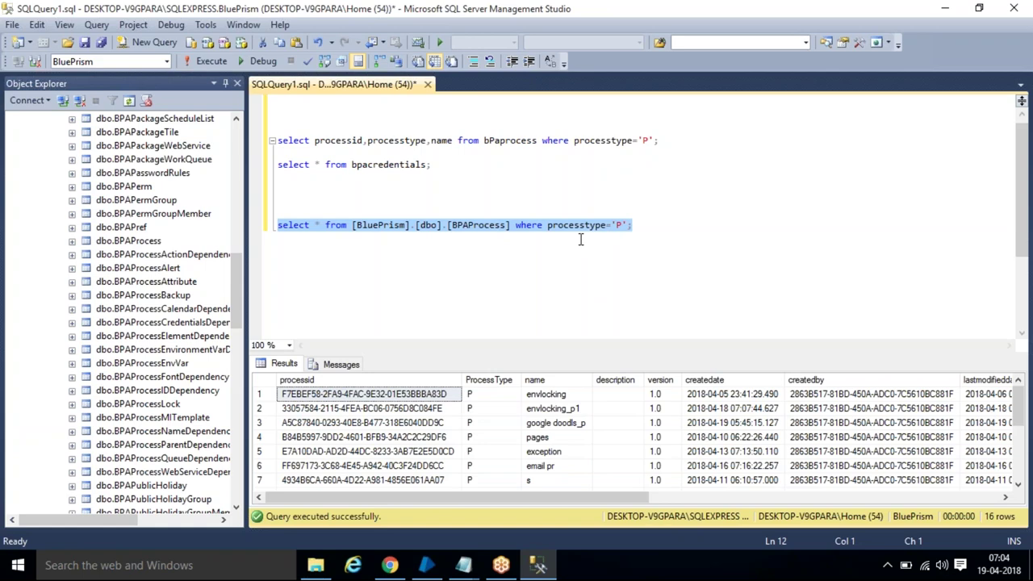
click(546, 265)
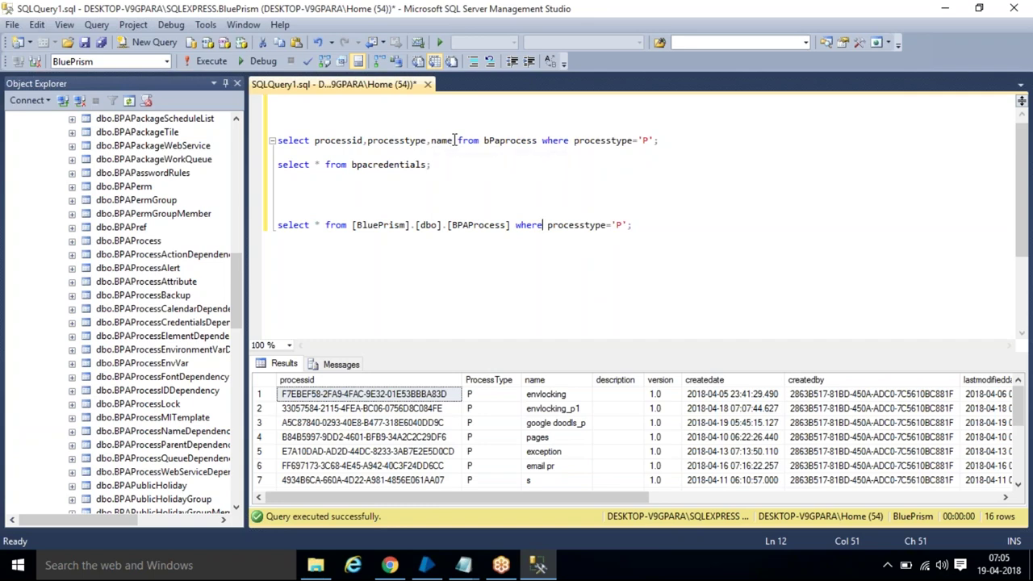
Replace the asterisk in the third statement with "processid,processtype,name" copied from the first query, and execute only that statement
drag(454, 141, 315, 140)
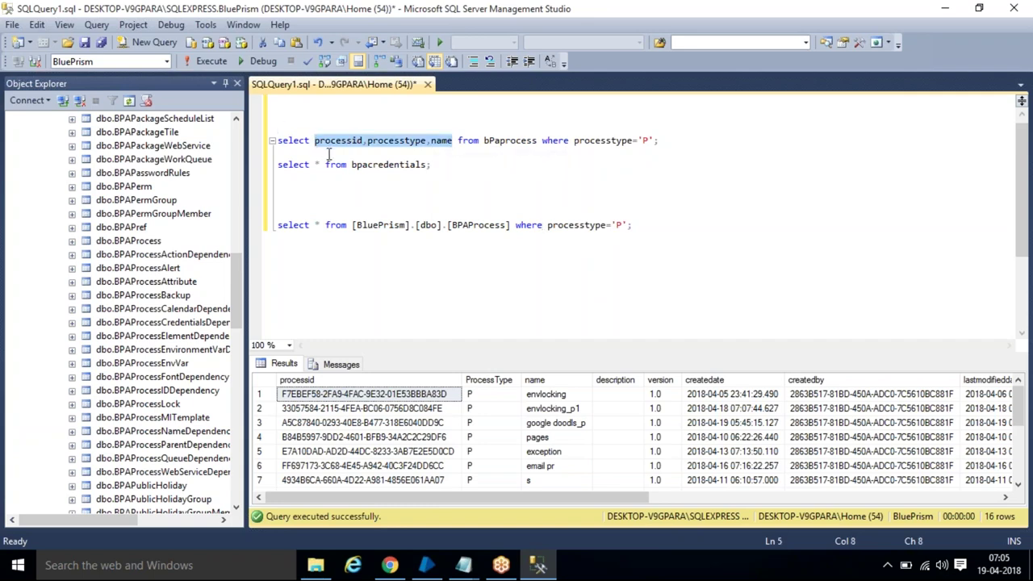
drag(326, 225, 315, 225)
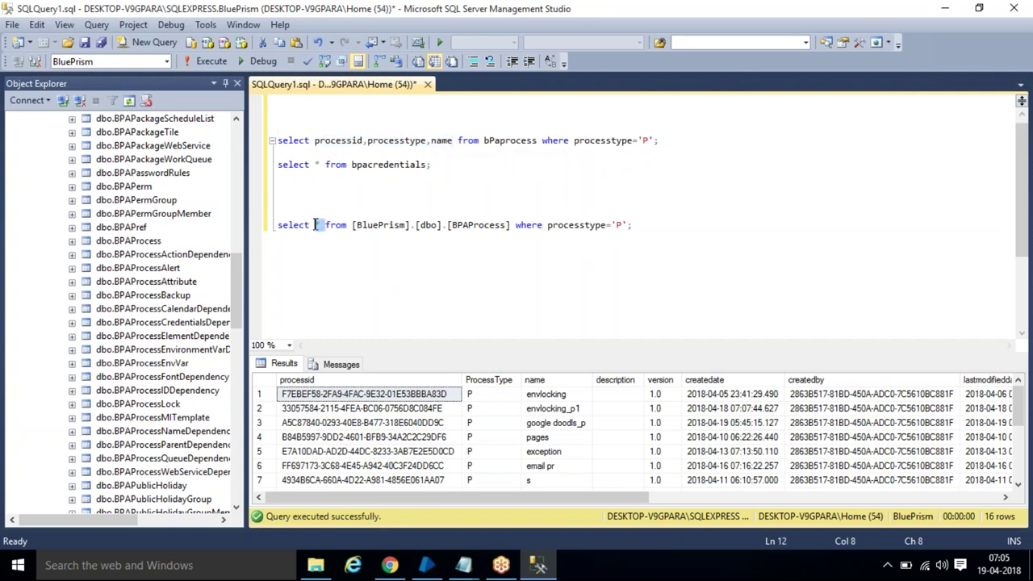
key(ctrl+v)
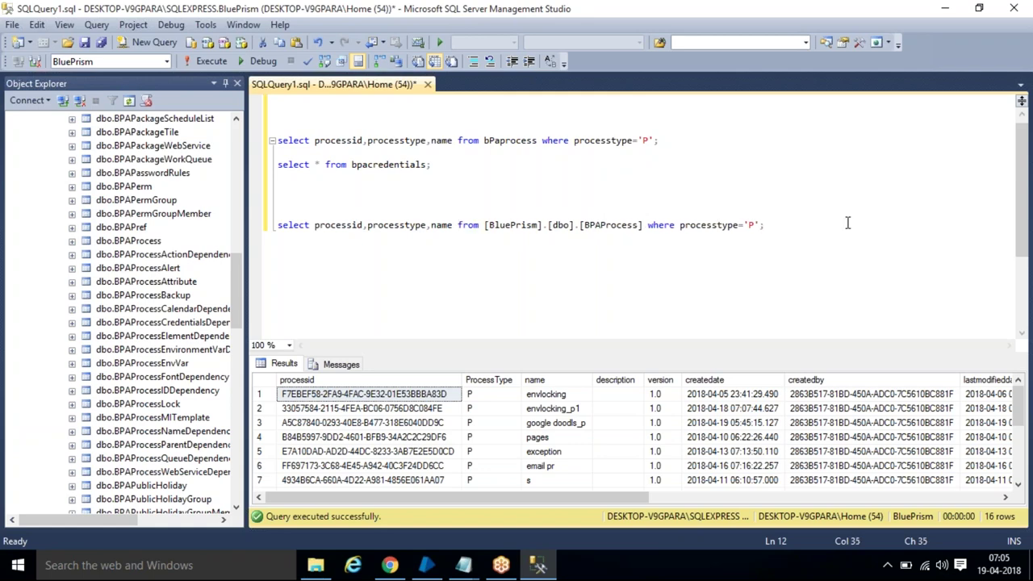
drag(799, 230, 274, 225)
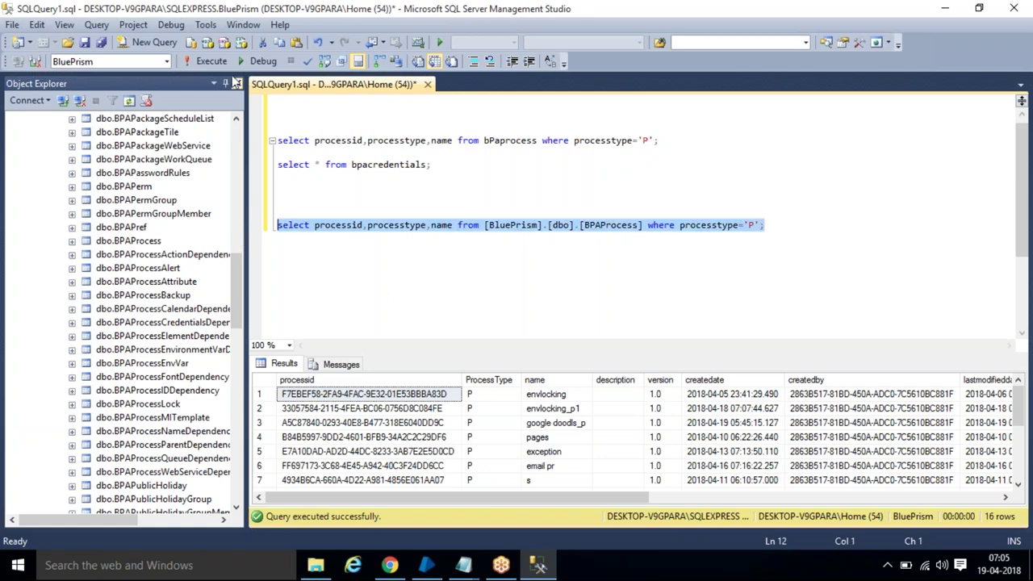
click(211, 61)
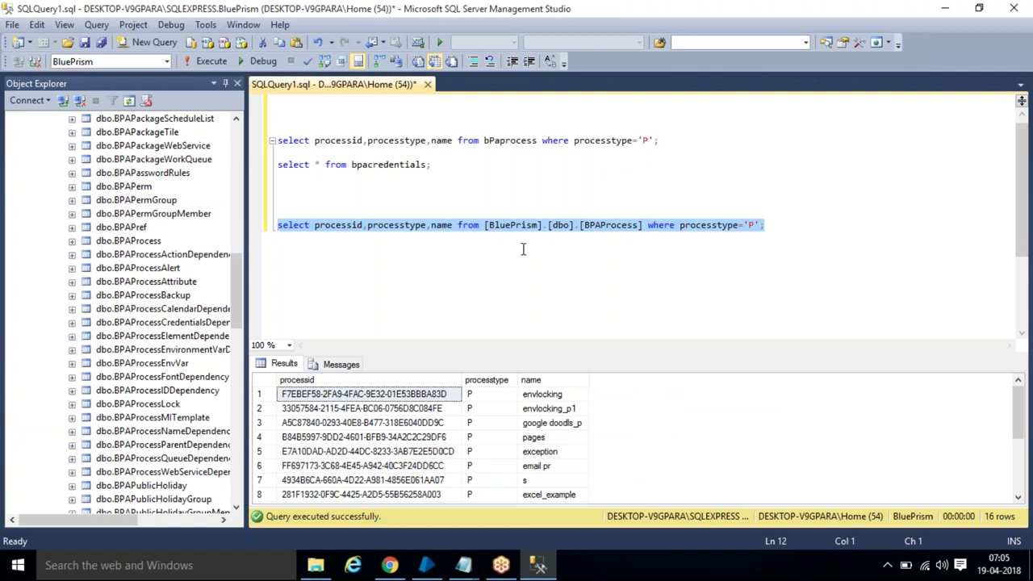
click(533, 198)
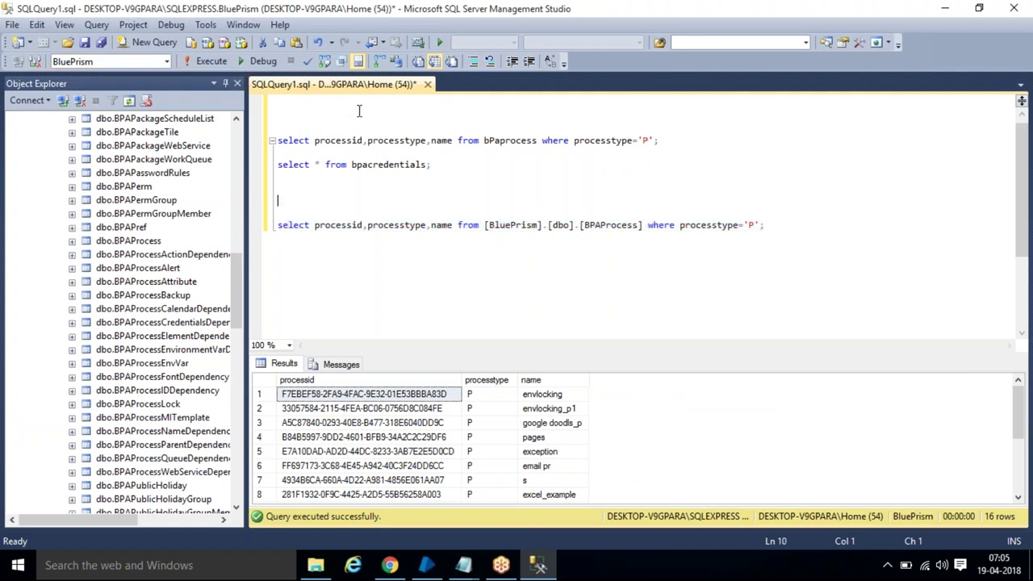
Switch the active database to master and execute only the fully qualified [BluePrism].[dbo].[BPAProcess] statement
click(167, 62)
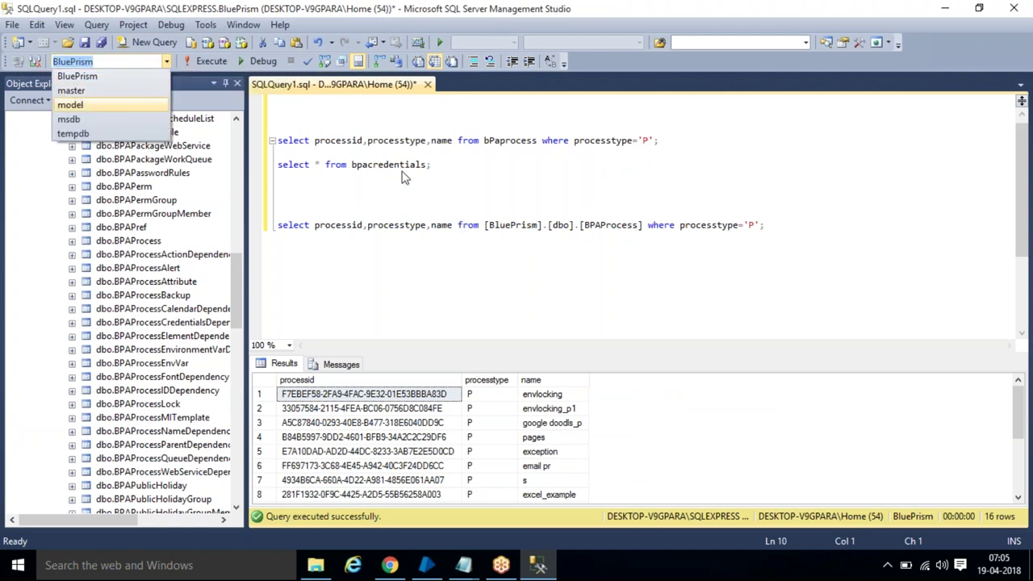
click(87, 90)
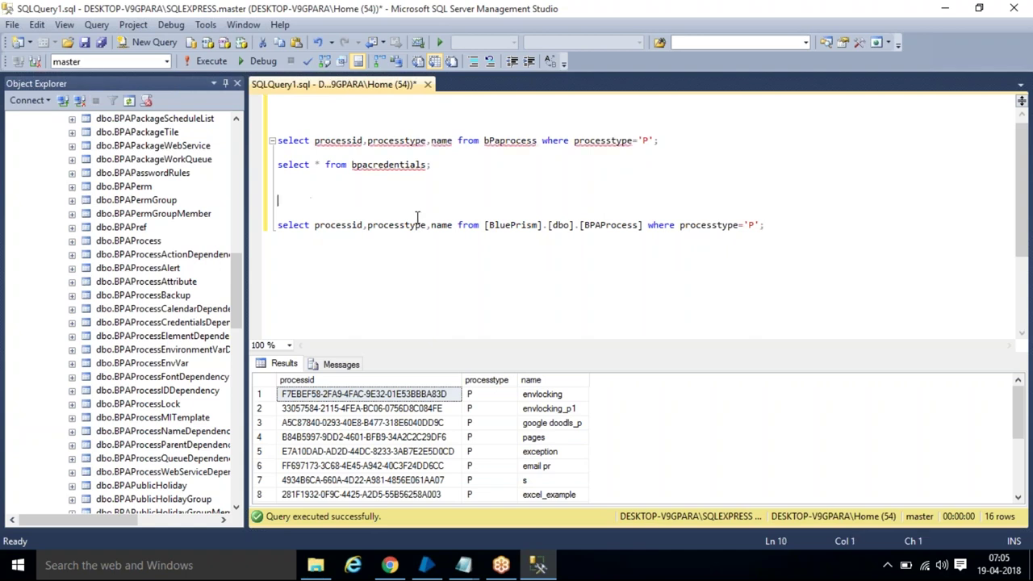
drag(784, 227, 204, 210)
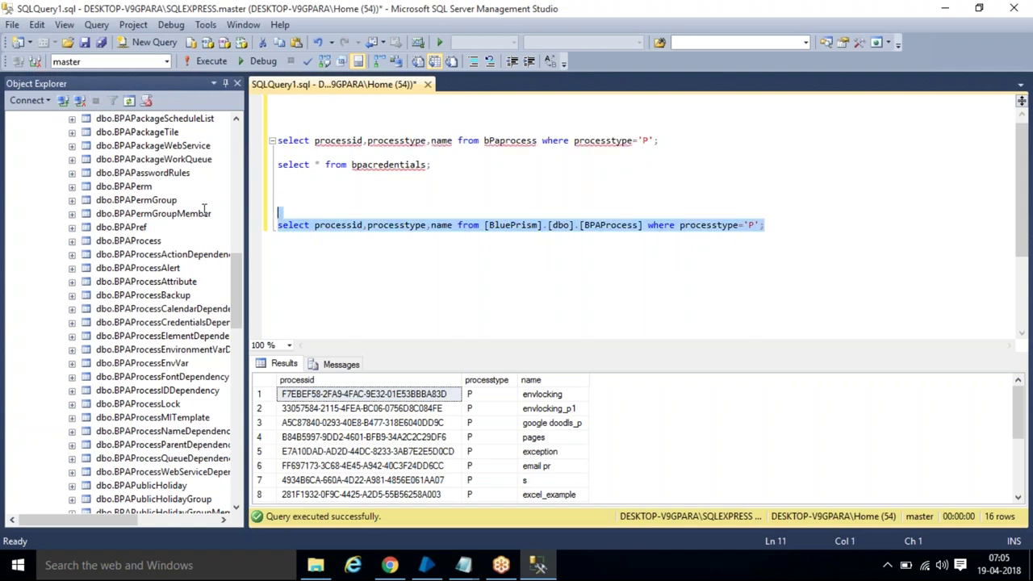
click(223, 64)
Switch to Blue Prism and create a new process named Db_p in the 7_AM process folder, without a description
click(426, 565)
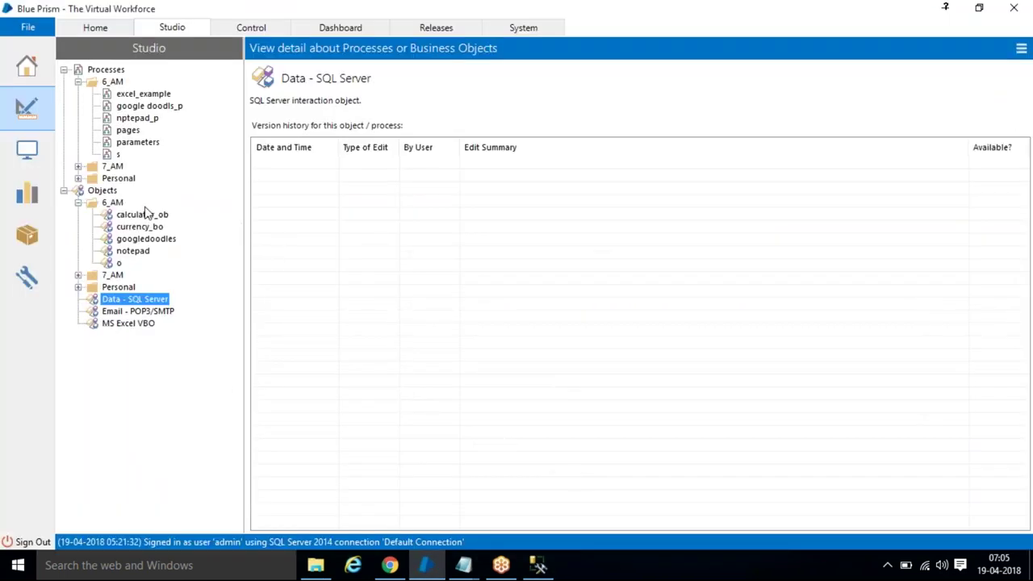
click(77, 167)
click(113, 166)
right_click(115, 167)
click(162, 177)
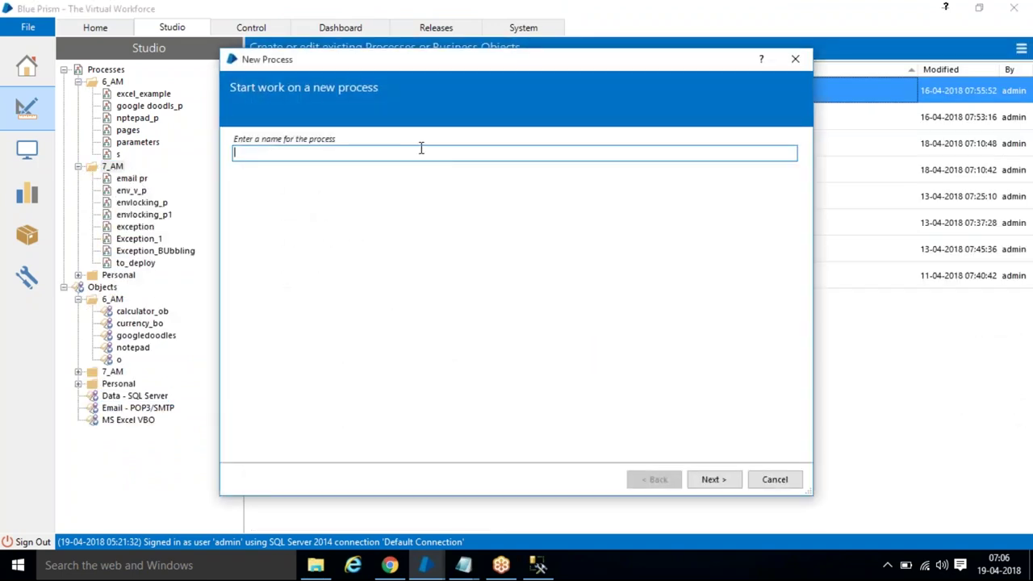
text(Db_p)
click(714, 479)
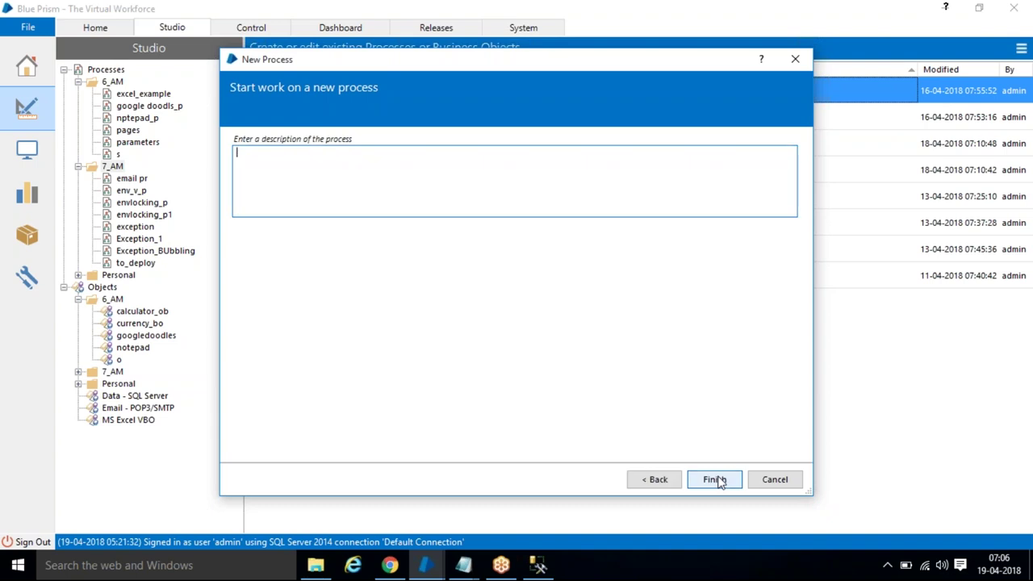
click(715, 479)
Open the Db_p process for editing and spread out its information box, Start and End stages to make room between them
click(78, 82)
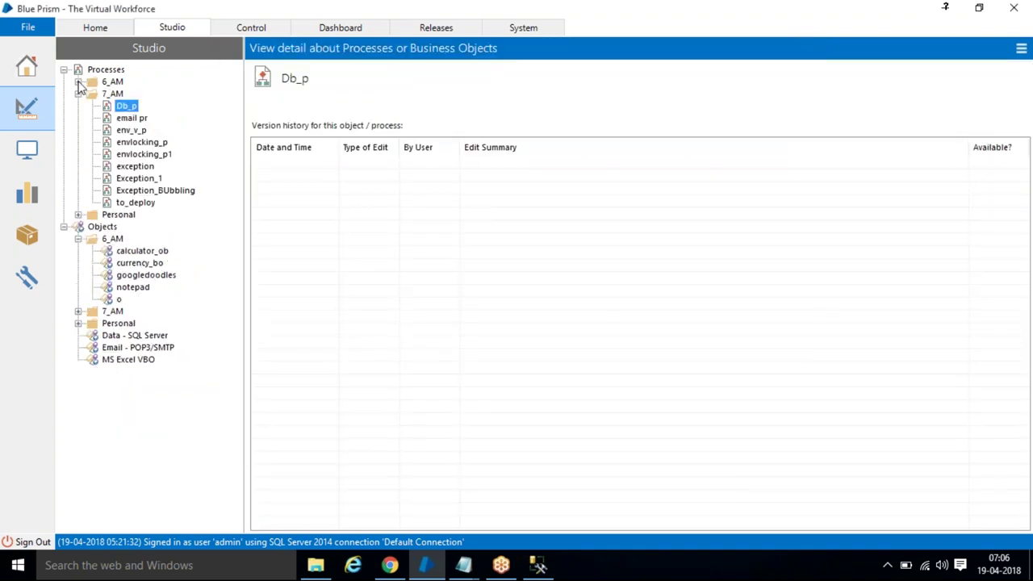
double_click(125, 106)
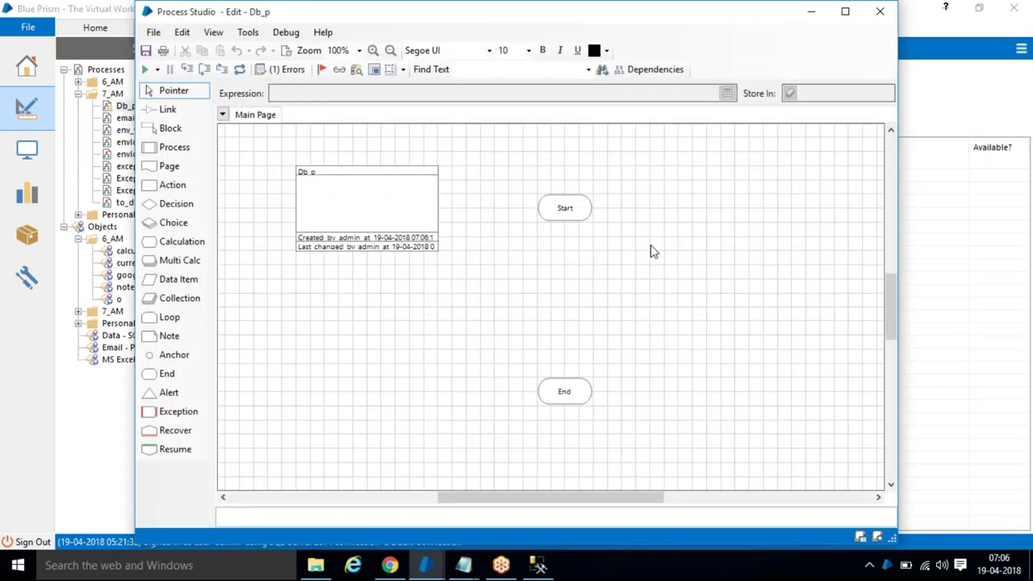
drag(362, 201, 349, 173)
drag(564, 215, 549, 158)
drag(557, 391, 548, 432)
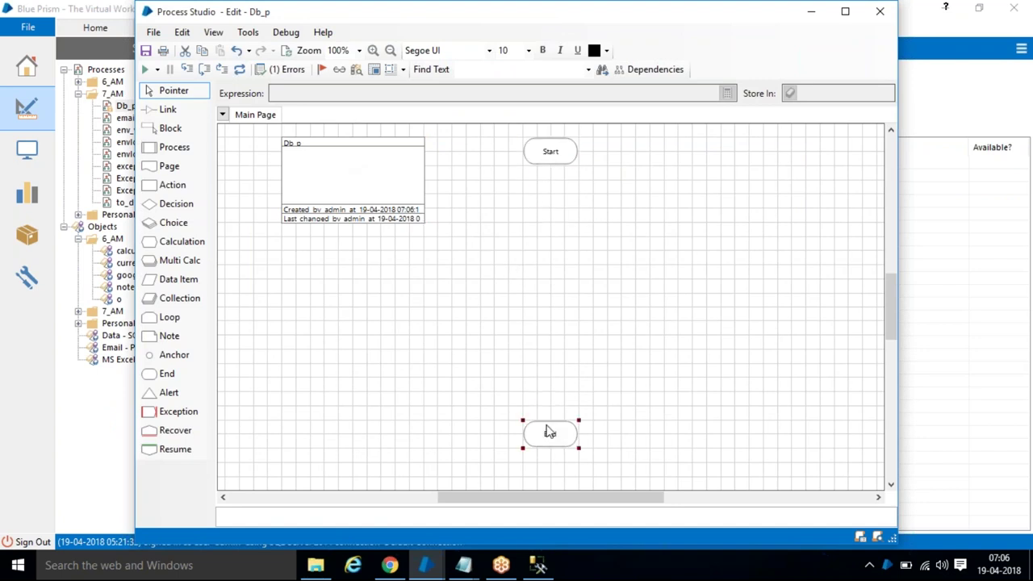
Add an Action stage below Start and set its business object to Data - SQL Server with the Set Connection action
drag(172, 185, 549, 209)
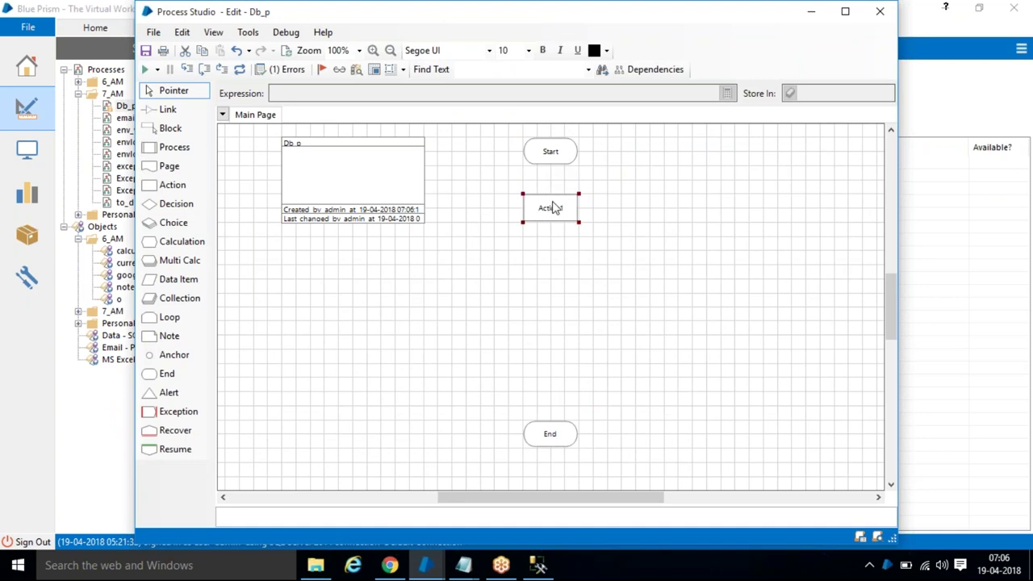
double_click(554, 208)
click(484, 133)
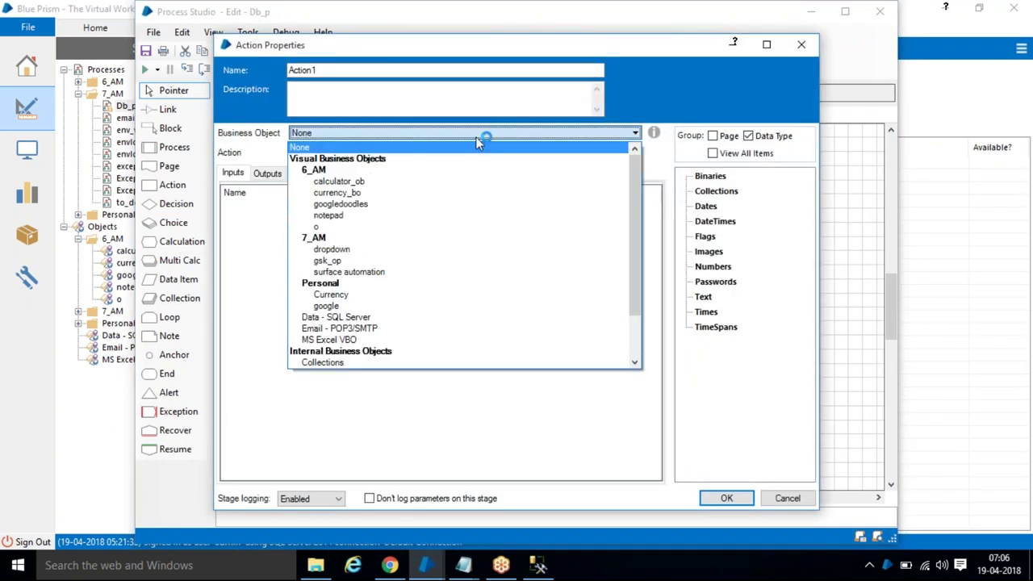
scroll(484, 249, down, 2)
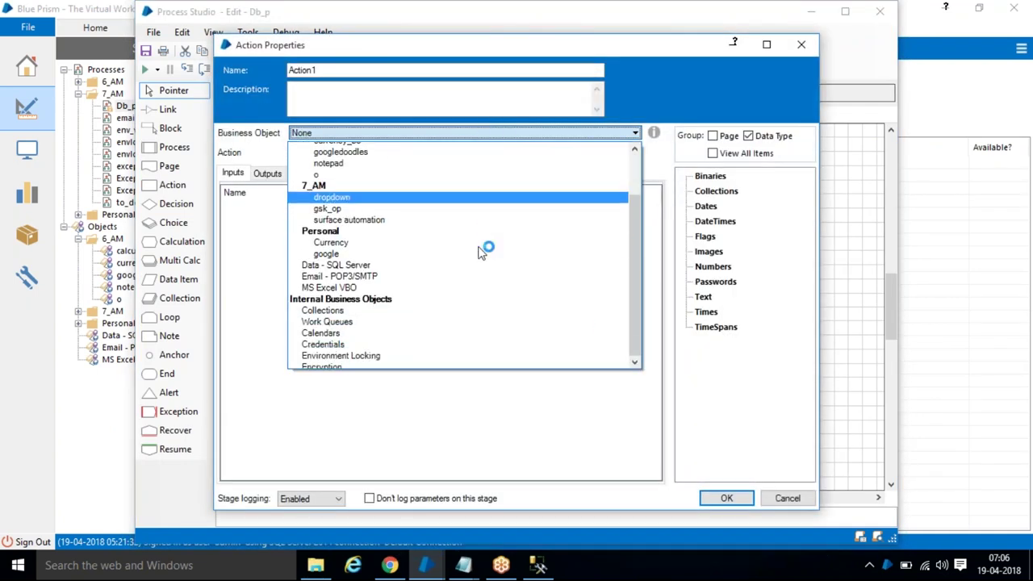
click(406, 260)
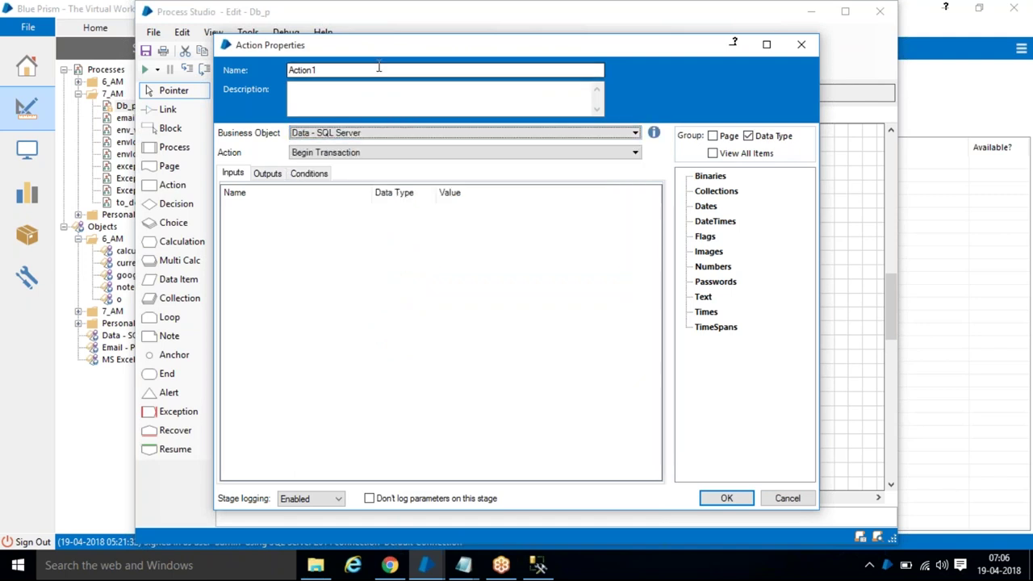
click(427, 154)
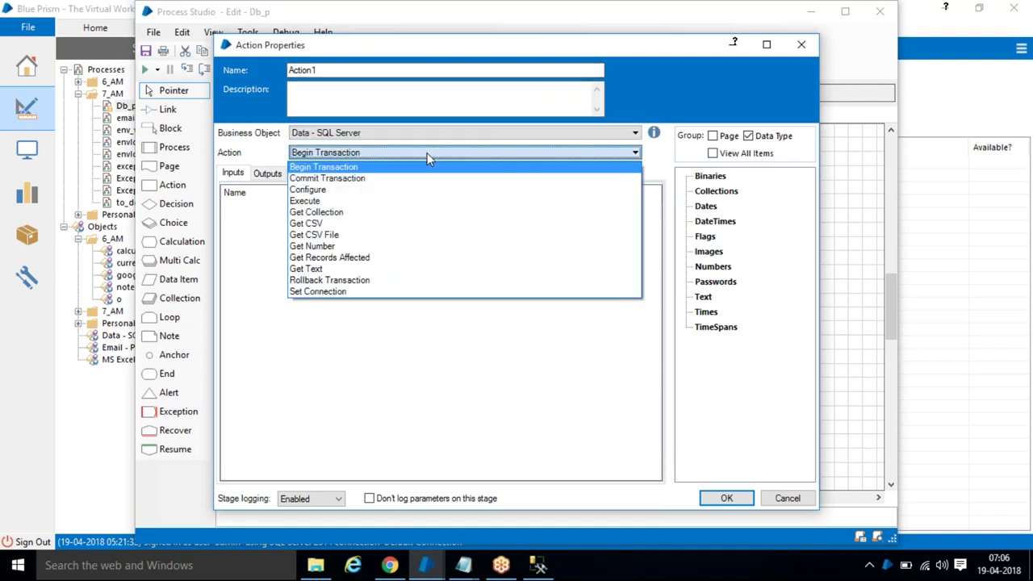
click(443, 295)
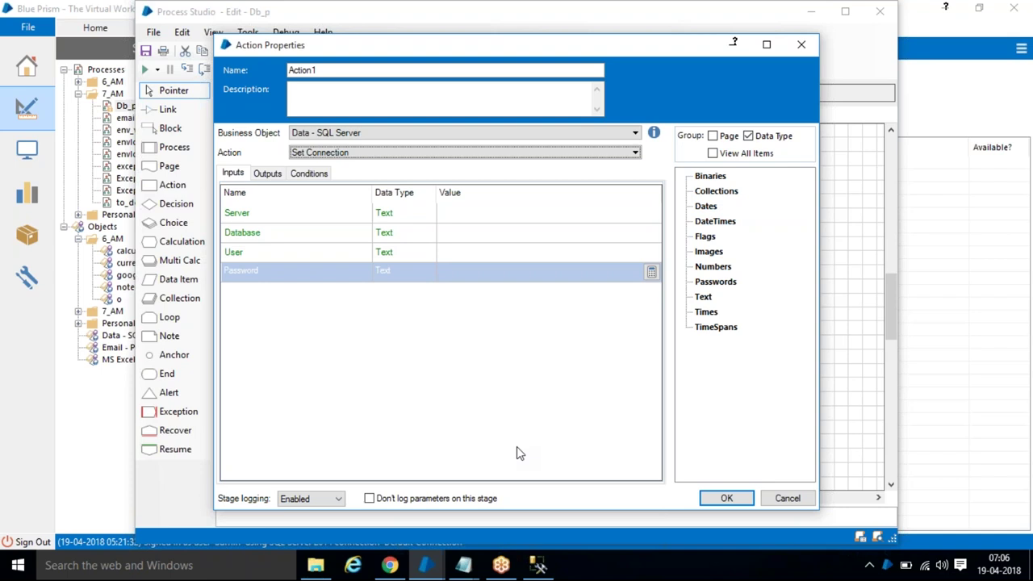
click(497, 216)
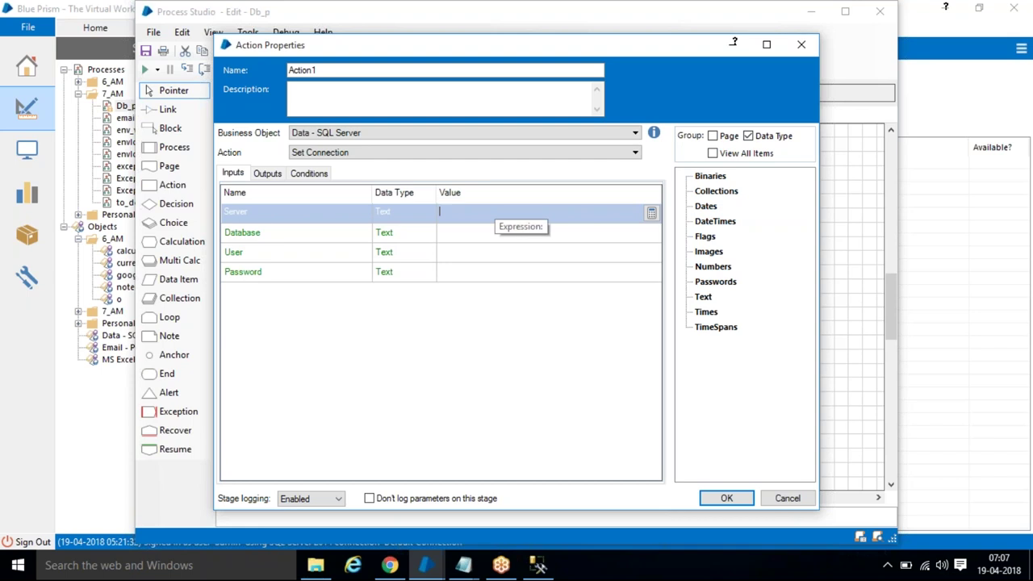
click(483, 233)
click(476, 255)
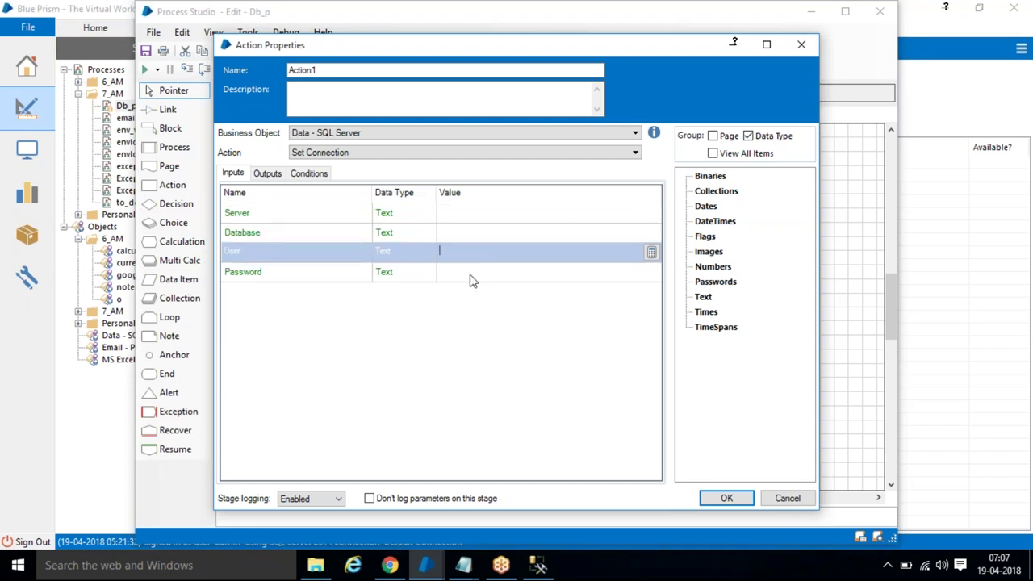
click(476, 271)
Rename the Action stage as "set connection"
key(shift+Tab)
key(shift+Tab)
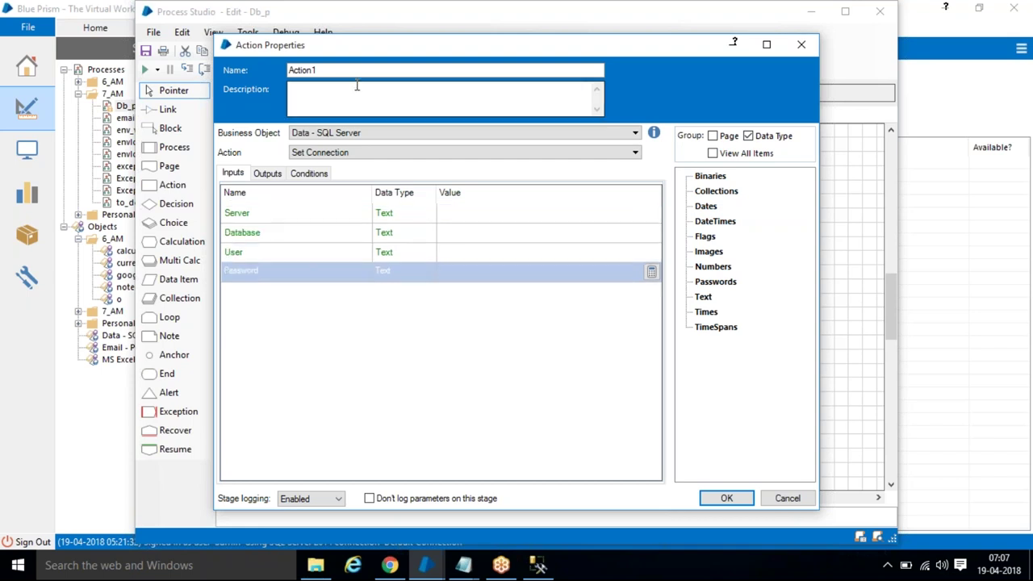
text(s)
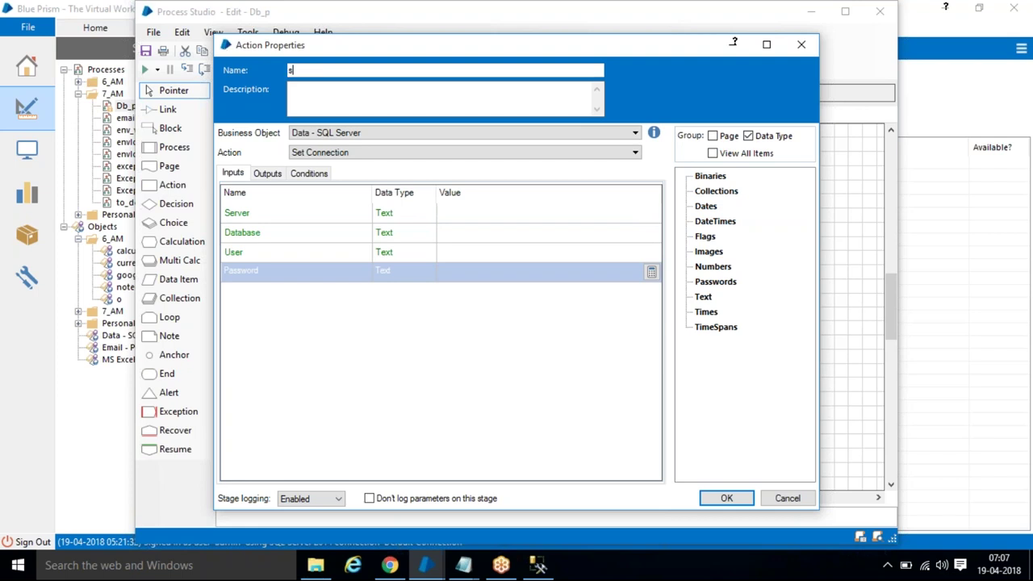
text(et connection)
click(496, 251)
click(496, 273)
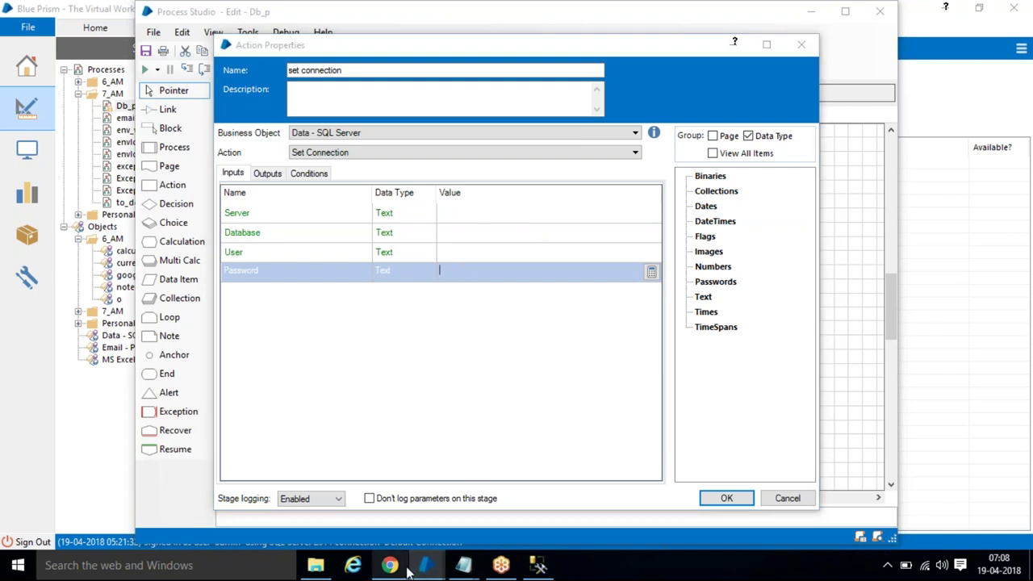
Copy the database server name from the Default Connection configuration of a second Blue Prism instance, closing that instance when done
key(super+d)
double_click(41, 86)
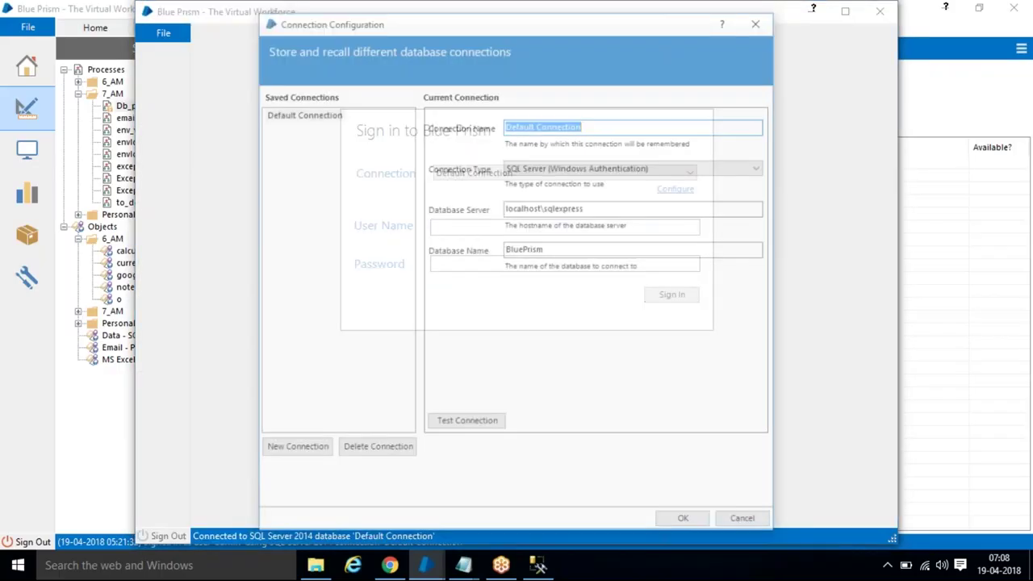
click(556, 210)
key(ctrl+a)
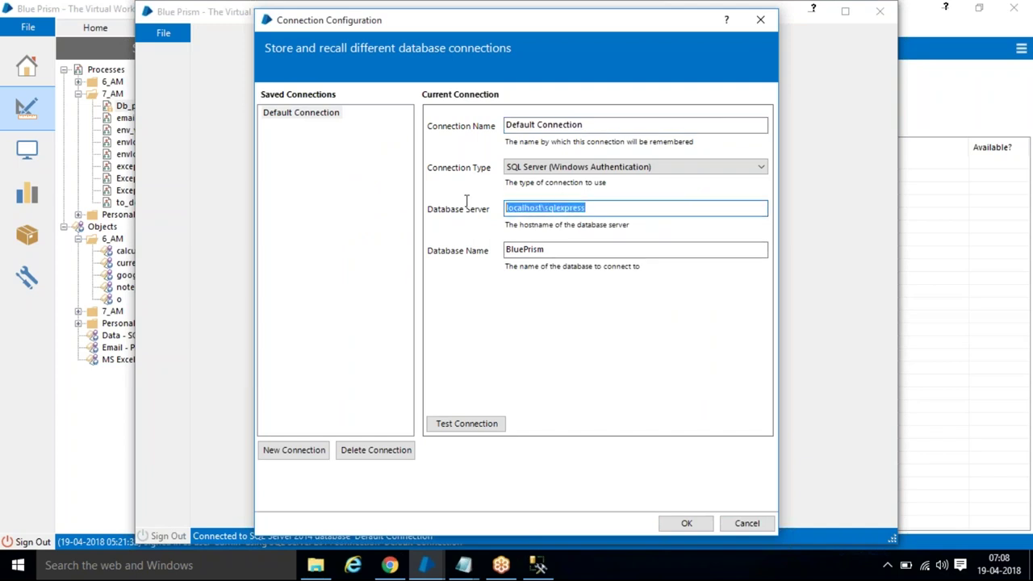
click(570, 250)
key(ctrl+a)
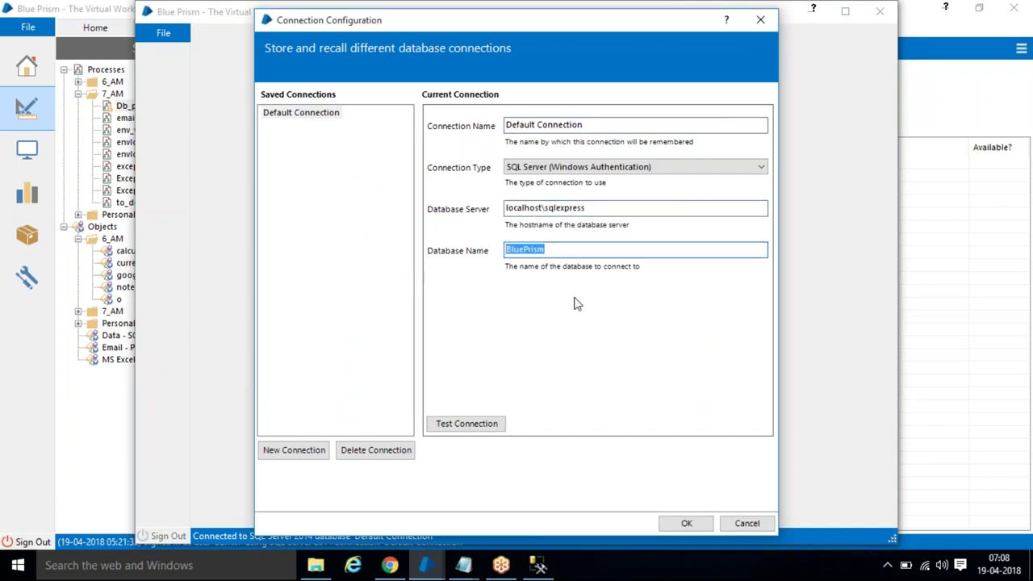
click(601, 210)
key(ctrl+a)
key(ctrl+c)
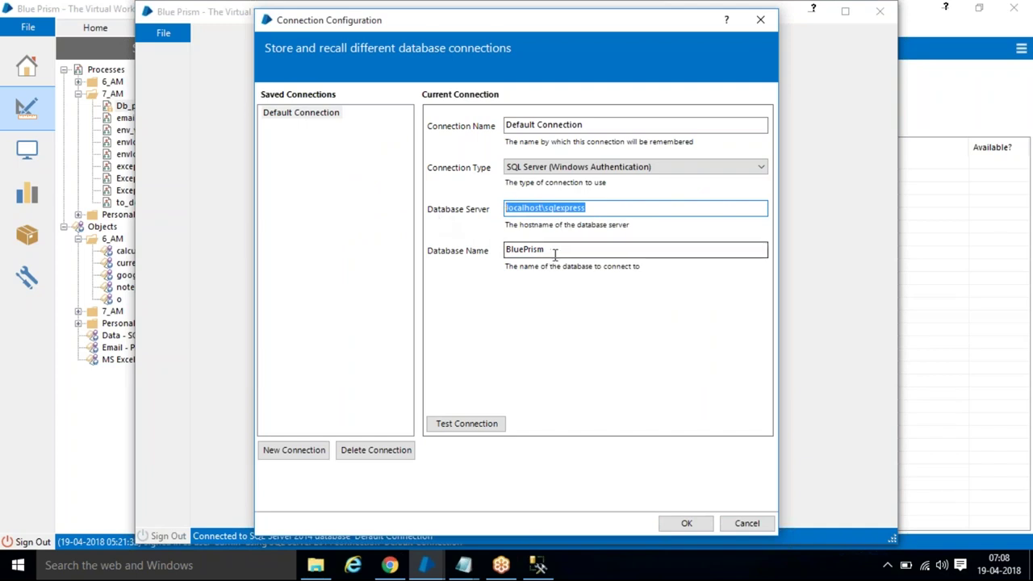
click(760, 19)
click(879, 12)
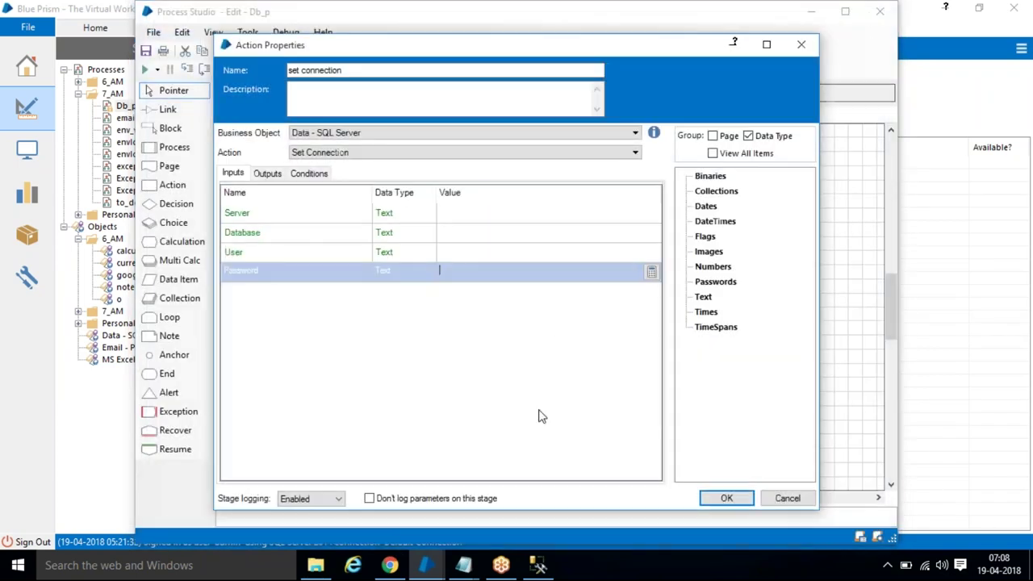
Set the Server input of the set connection stage to "localhost\sqlexpress", enclosed in quotation marks
click(489, 213)
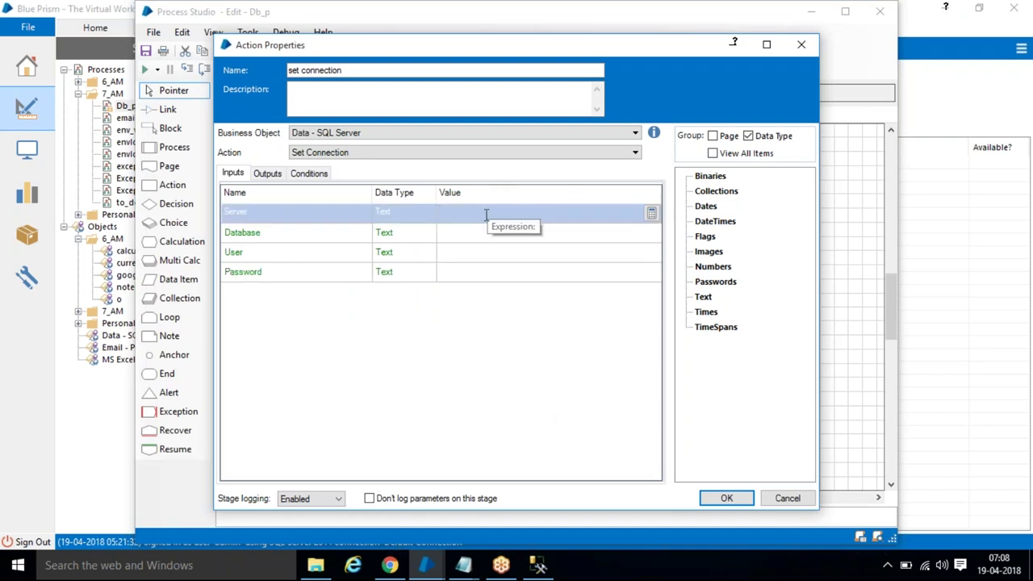
text(")
key(ctrl+v)
text(")
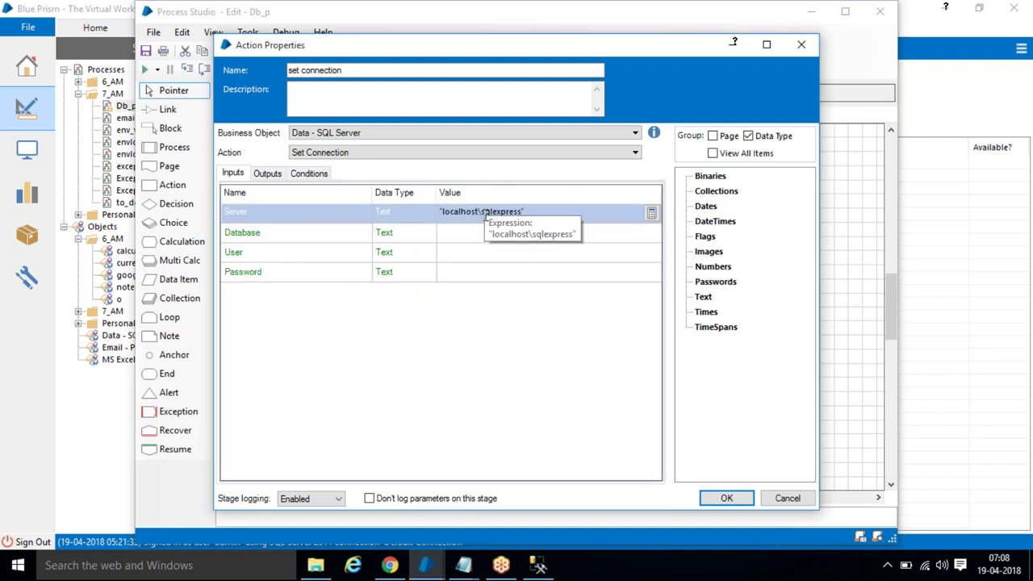
Set the Database input to "BluePrism" in quotation marks, leave User and Password empty, and confirm the stage's properties
click(472, 233)
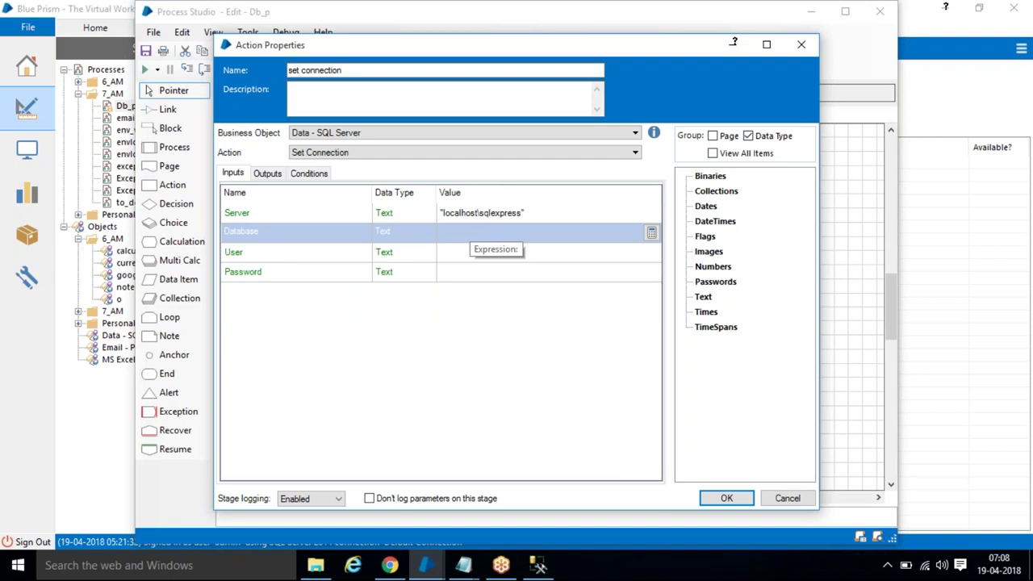
text("lur)
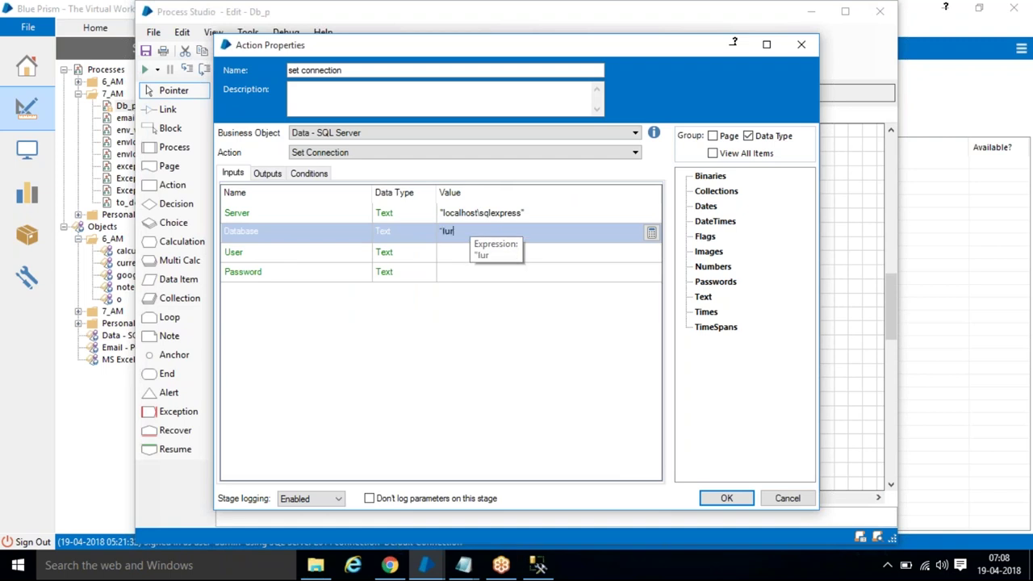
key(BackSpace)
text(erism)
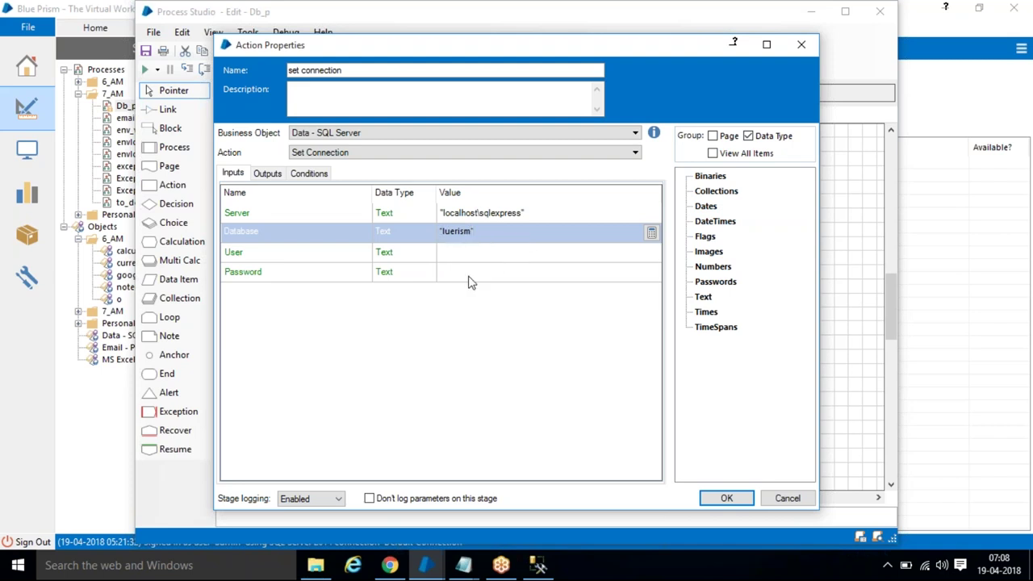
text(B)
click(460, 233)
text(P)
click(463, 252)
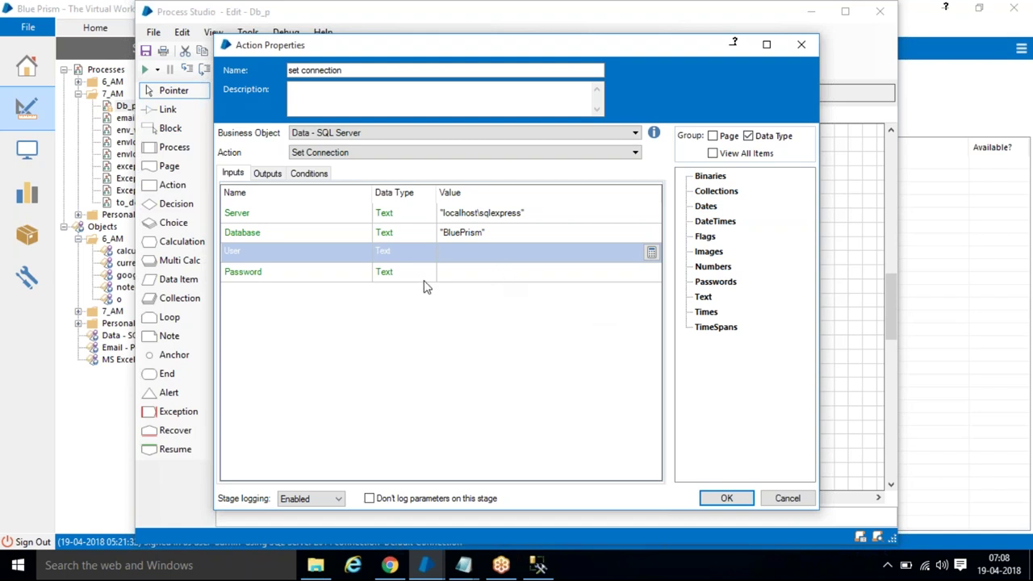
click(726, 498)
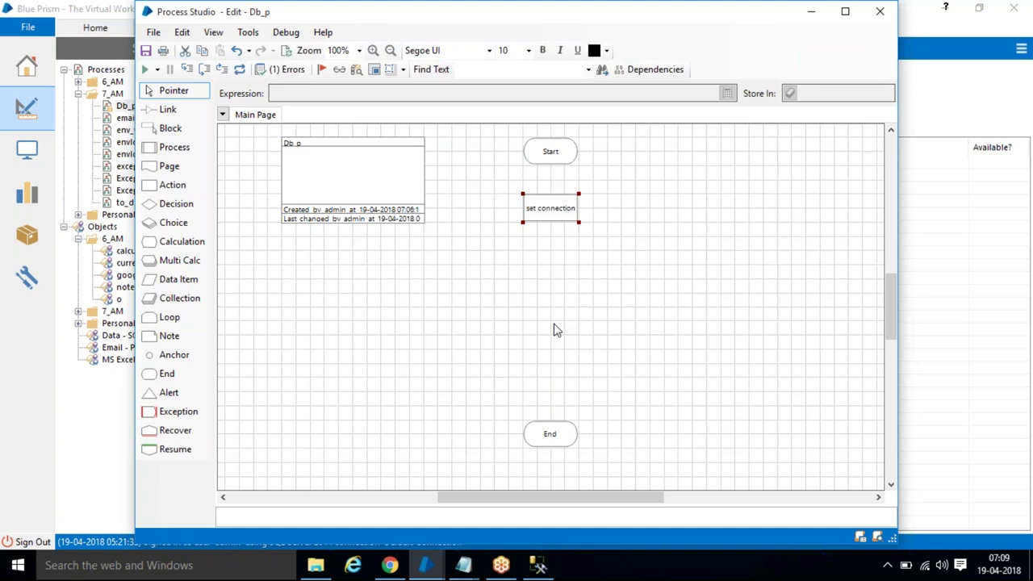
Add an Action stage below set connection and assign it the Data - SQL Server object with the Get Collection action
drag(172, 185, 560, 285)
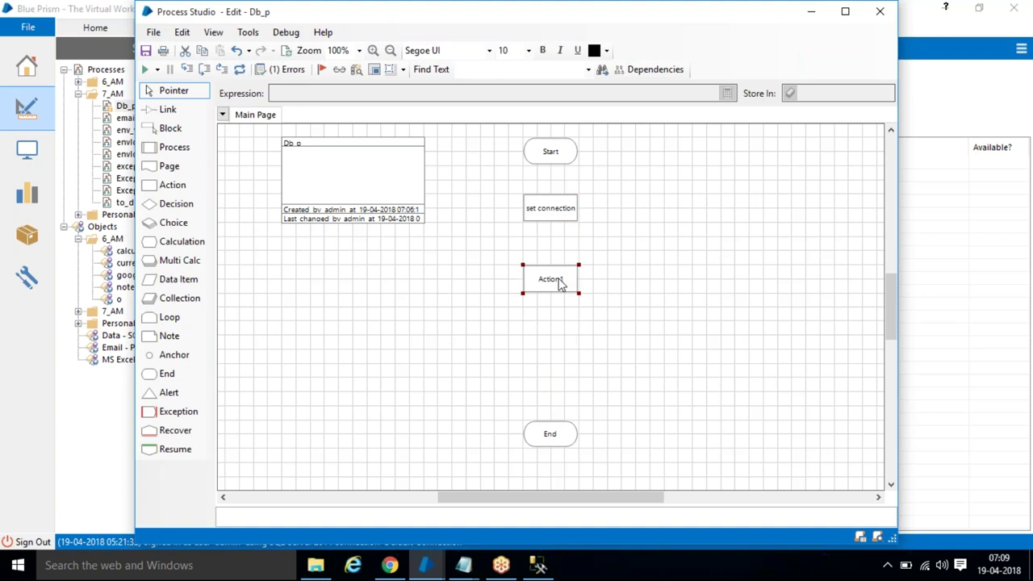
double_click(556, 283)
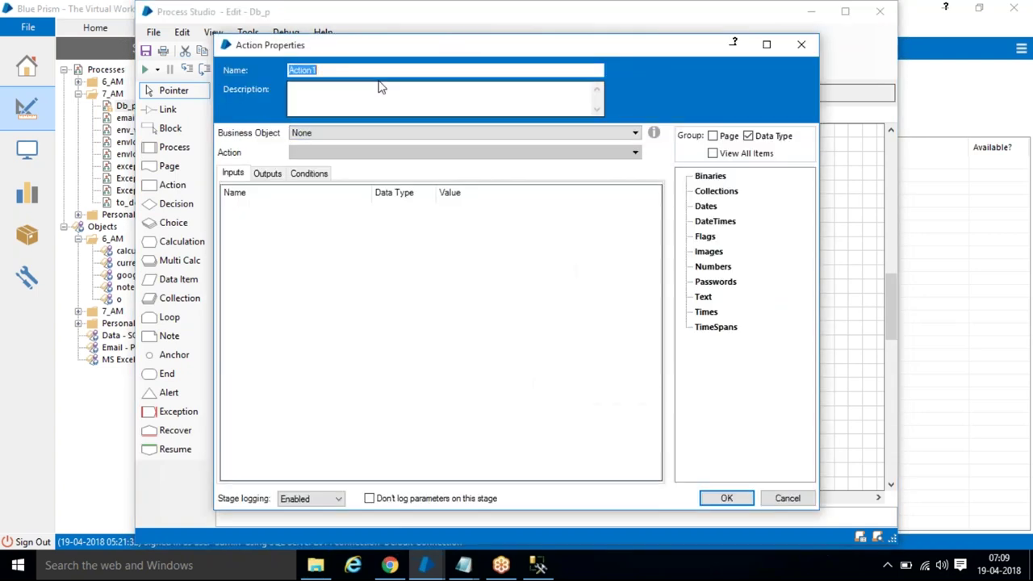
click(407, 133)
scroll(408, 224, down, 2)
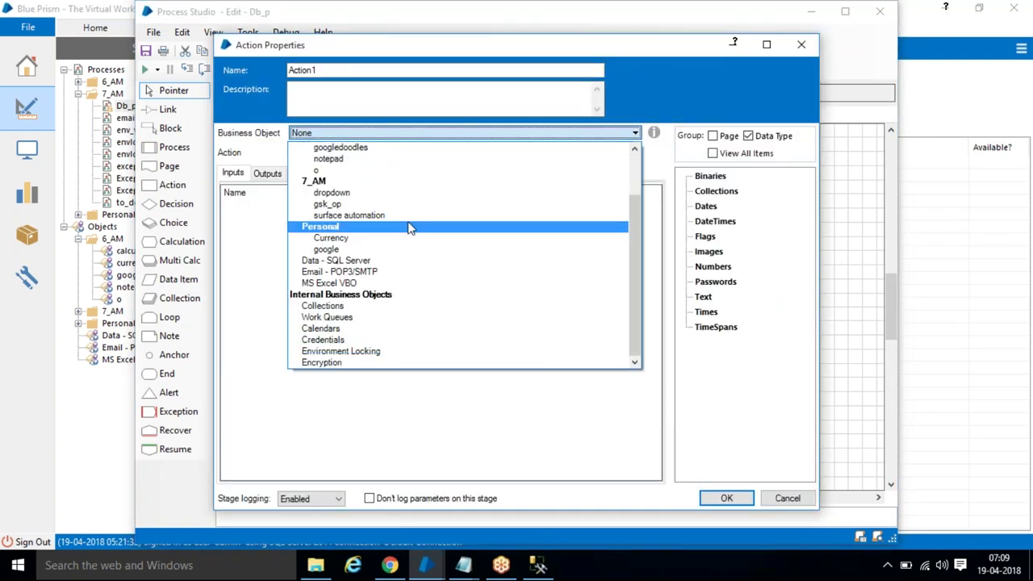
click(418, 262)
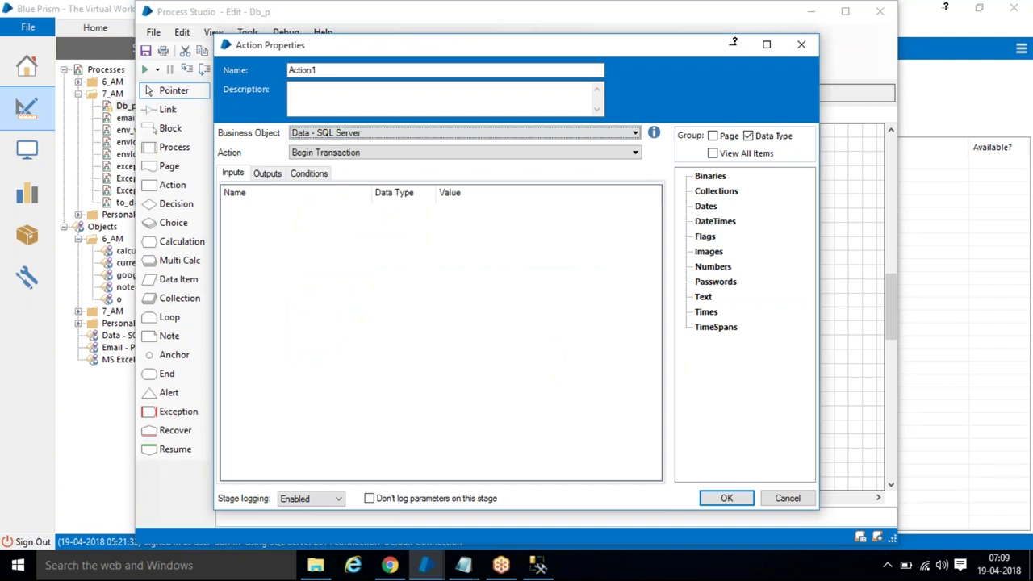
click(417, 152)
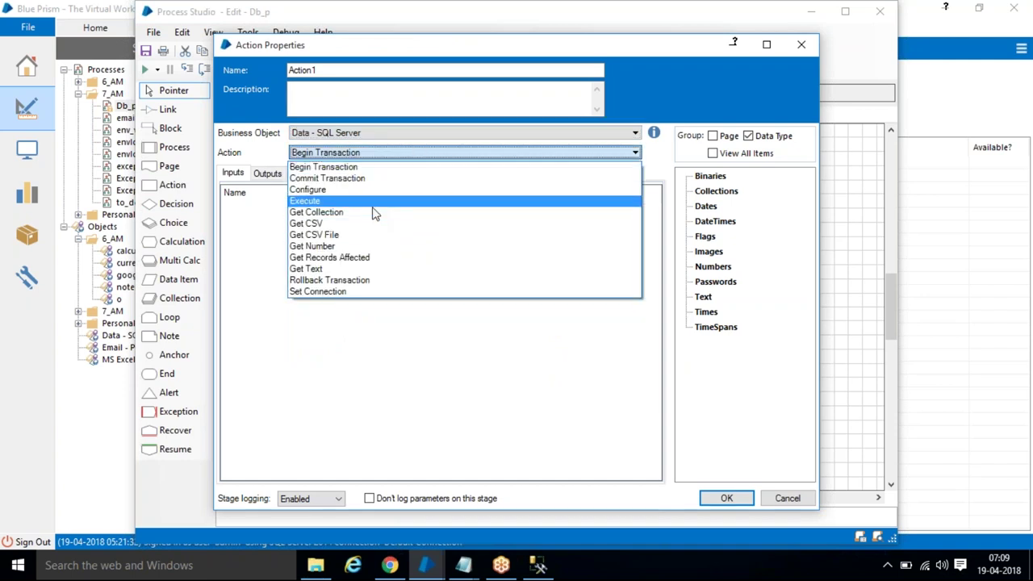
click(374, 218)
click(468, 213)
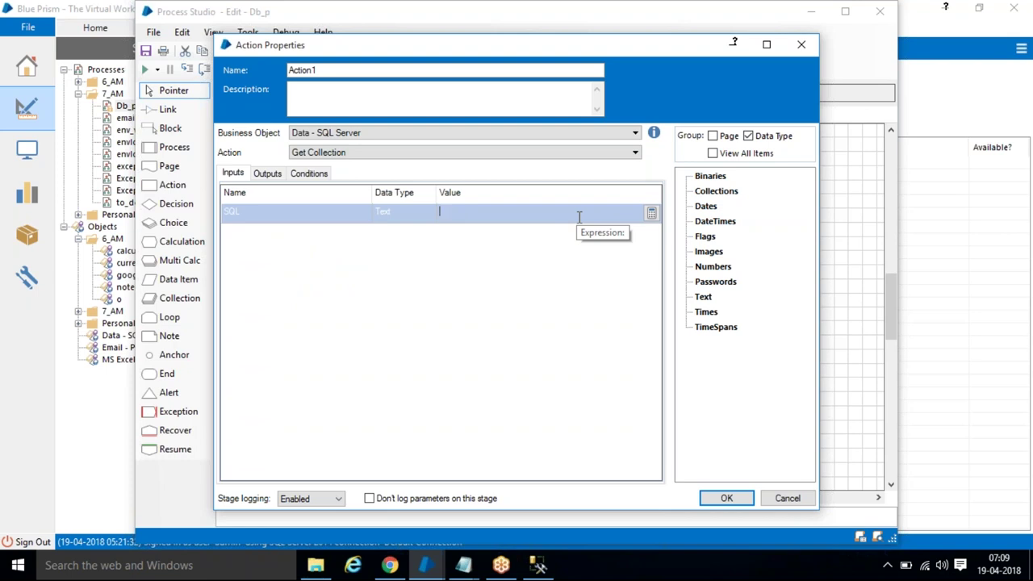
Store the Get Collection outputs Results, Success and Message in new data items with the same names
click(267, 174)
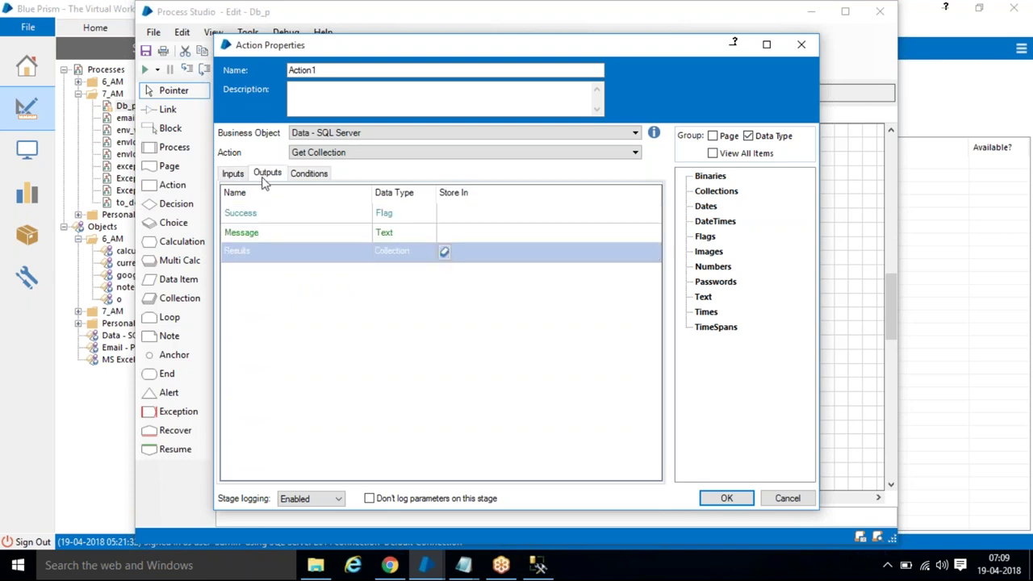
click(445, 253)
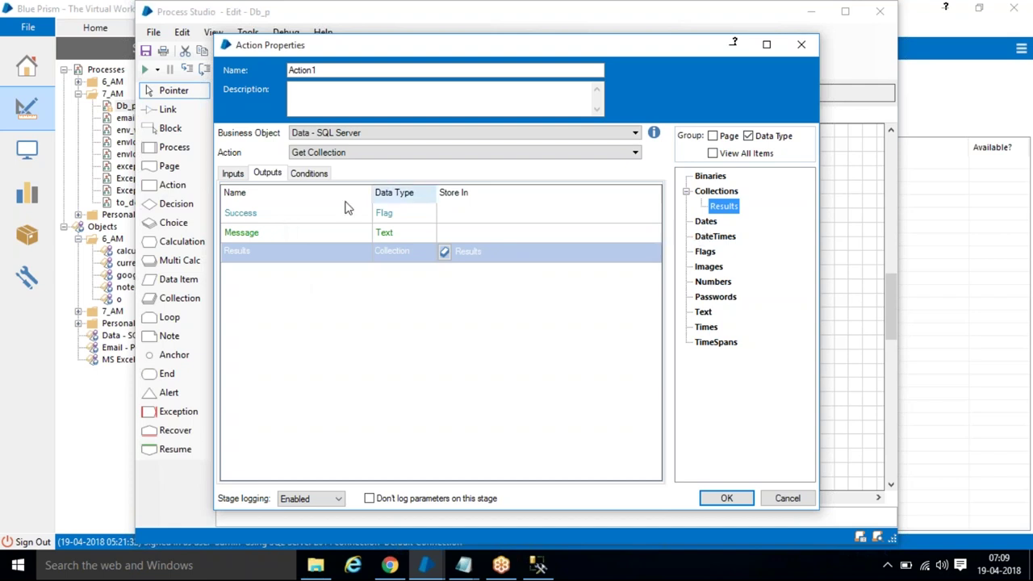
click(296, 234)
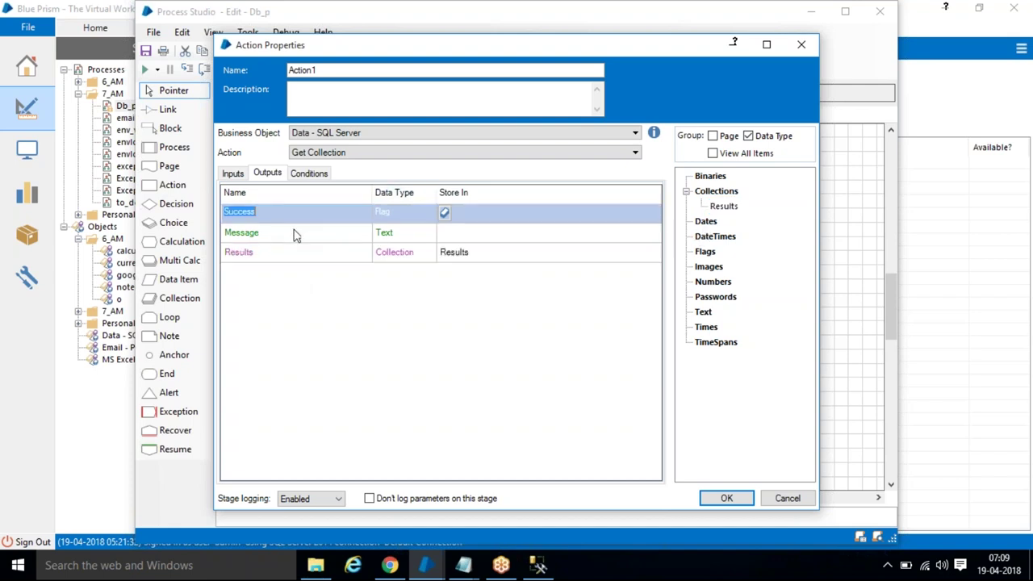
click(295, 233)
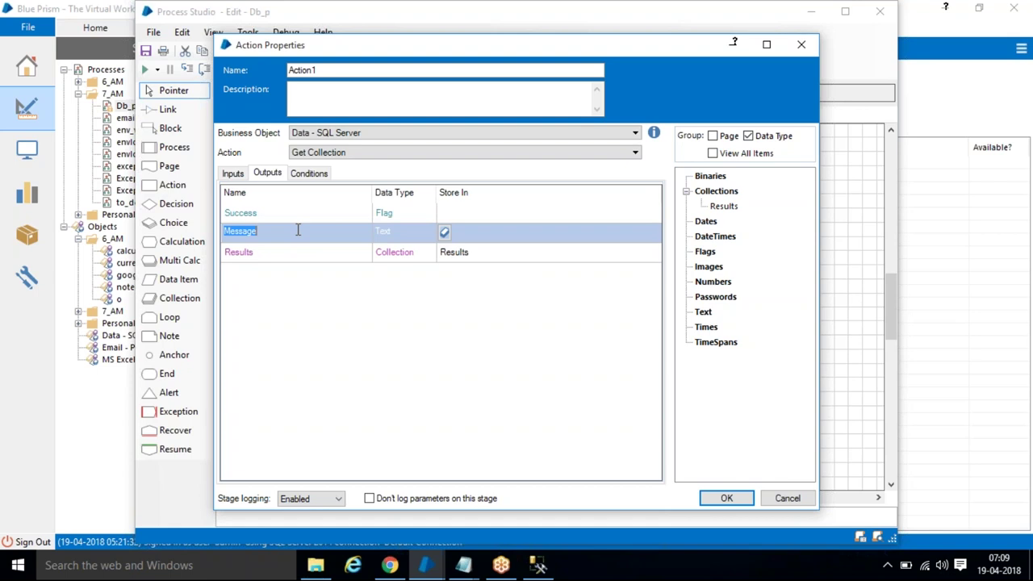
click(449, 214)
click(447, 214)
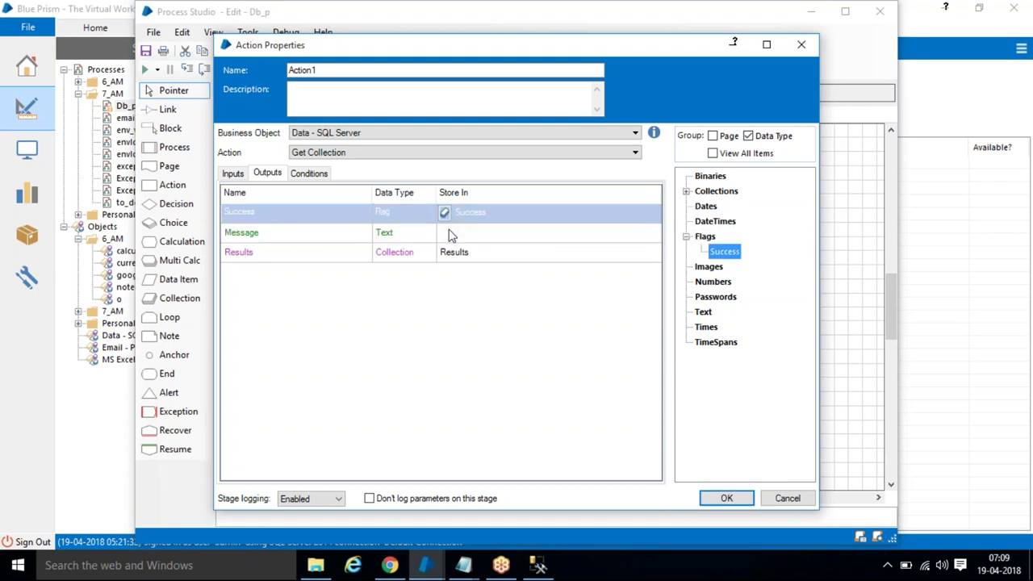
click(450, 233)
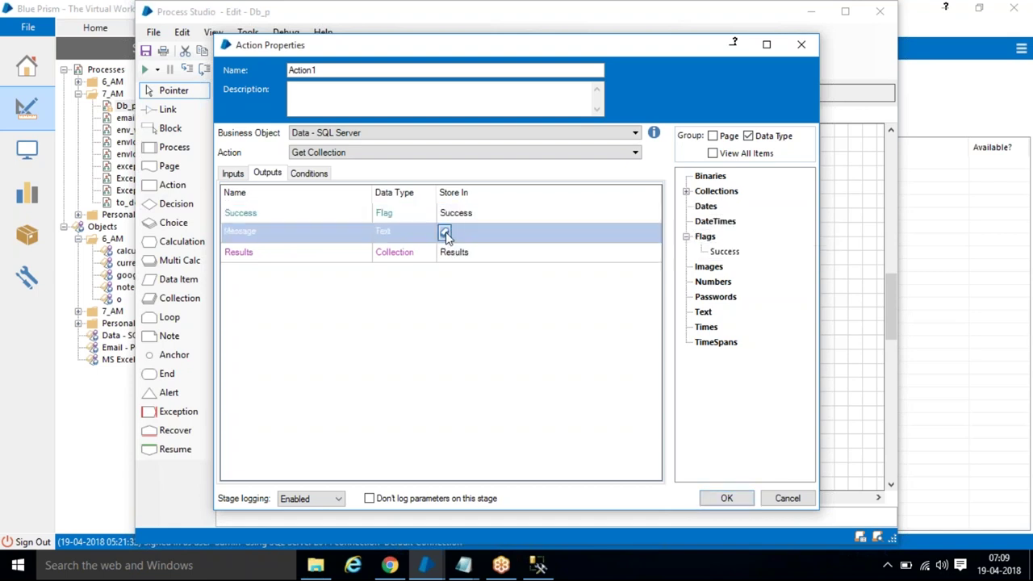
click(445, 232)
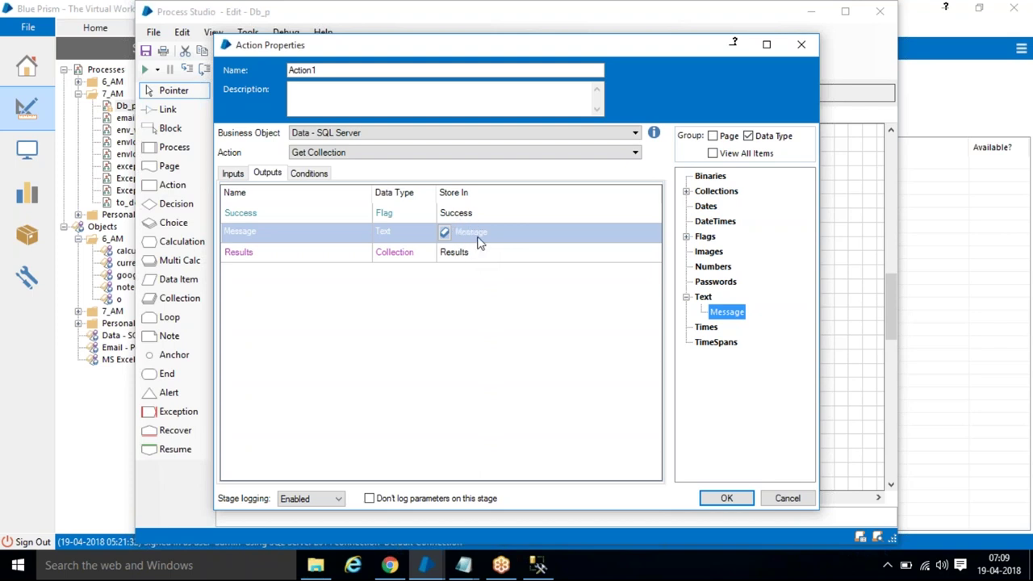
Fill the Get Collection SQL input with the fully qualified [BluePrism].[dbo].[BPAProcess] select statement copied from SQL Server Management Studio, enclosed in quotation marks
click(236, 174)
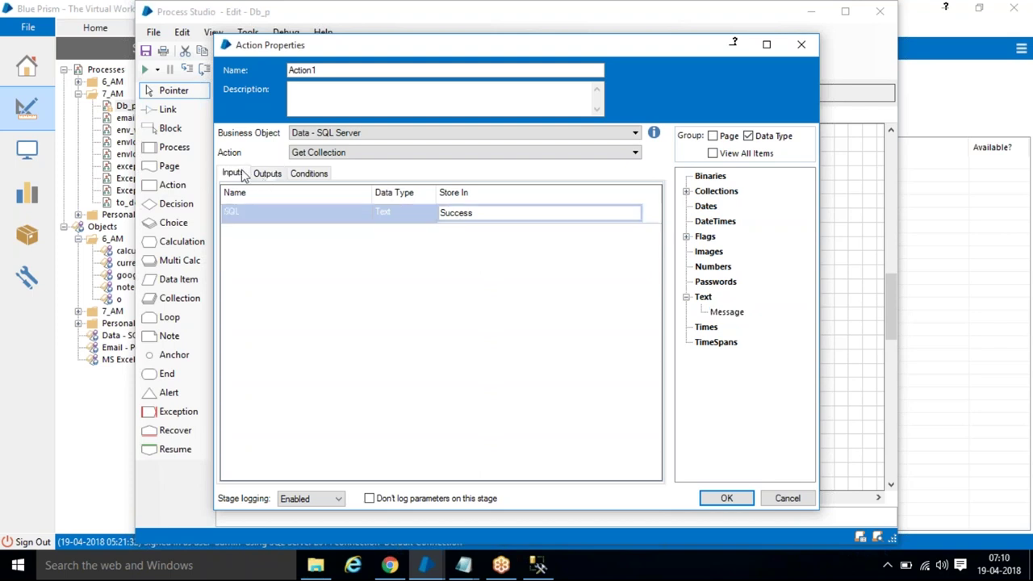
click(468, 212)
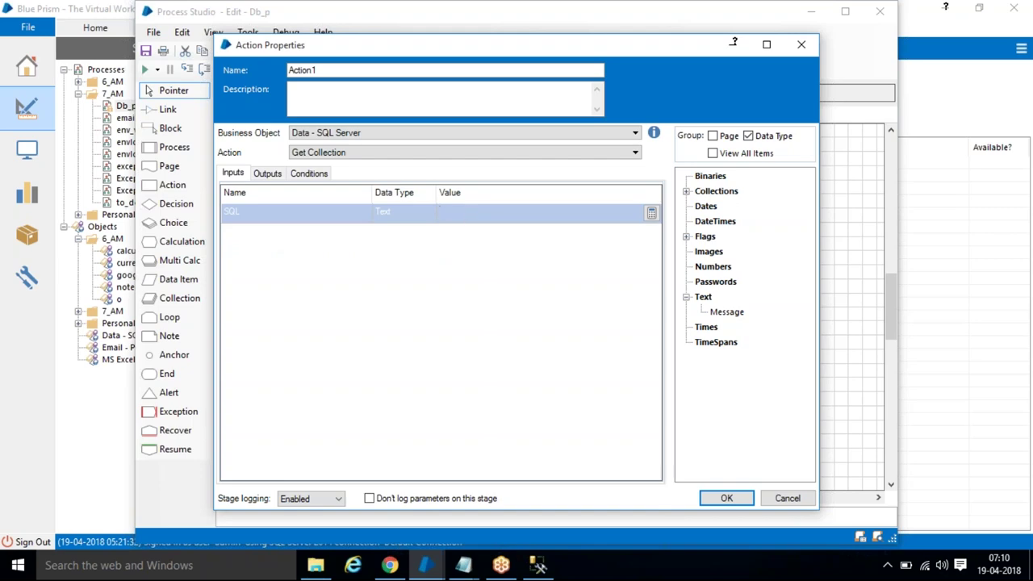
click(539, 564)
click(666, 256)
drag(796, 224, 367, 214)
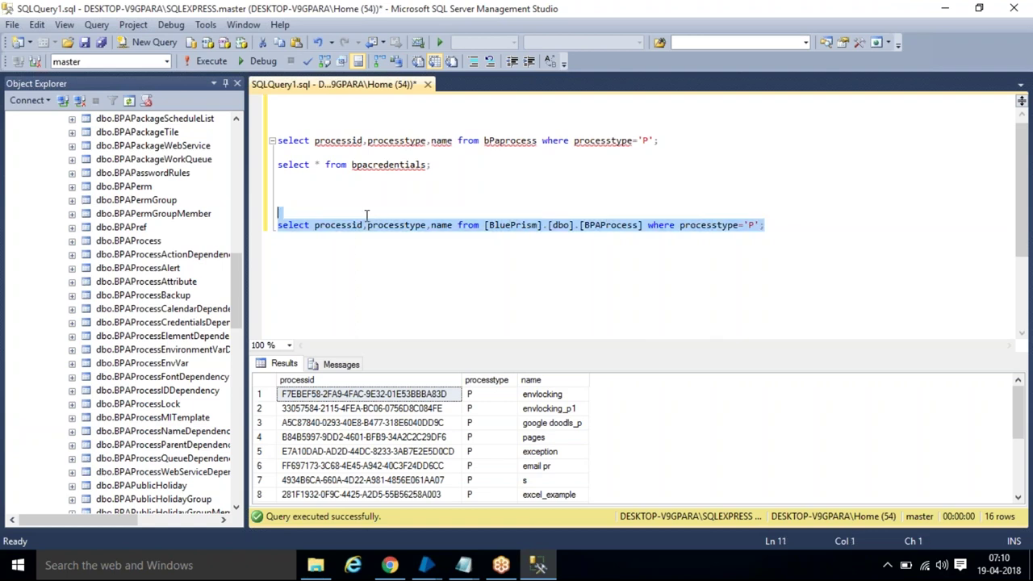
key(shift+Down)
key(ctrl+c)
click(945, 8)
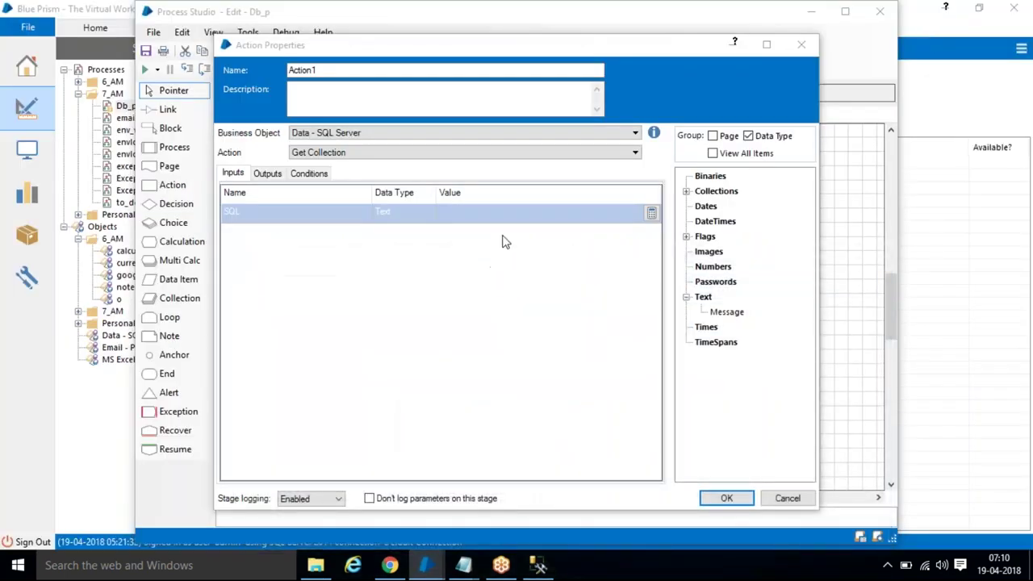
key(ctrl+v)
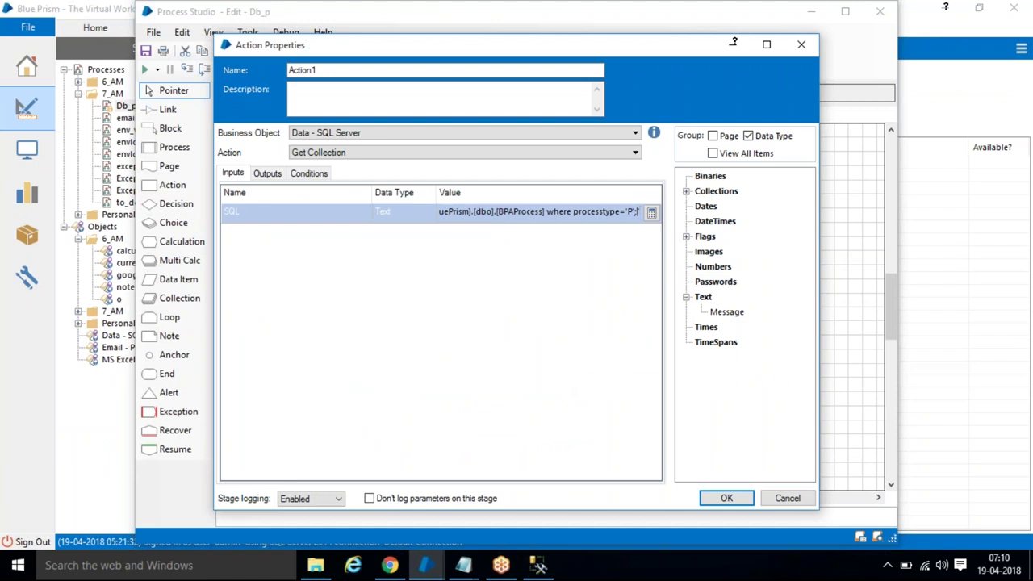
Place the opening quotation mark before the select statement in the SQL input, check the output mappings, and confirm the stage's properties
key(Left)
key(Left)
key(Left)
key(Left)
key(Left)
key(Left)
key(Left)
key(Left)
key(Left)
key(Left)
key(Left)
key(Left)
key(Left)
key(Left)
key(Left)
key(Left)
key(Left)
key(Left)
key(Left)
key(Left)
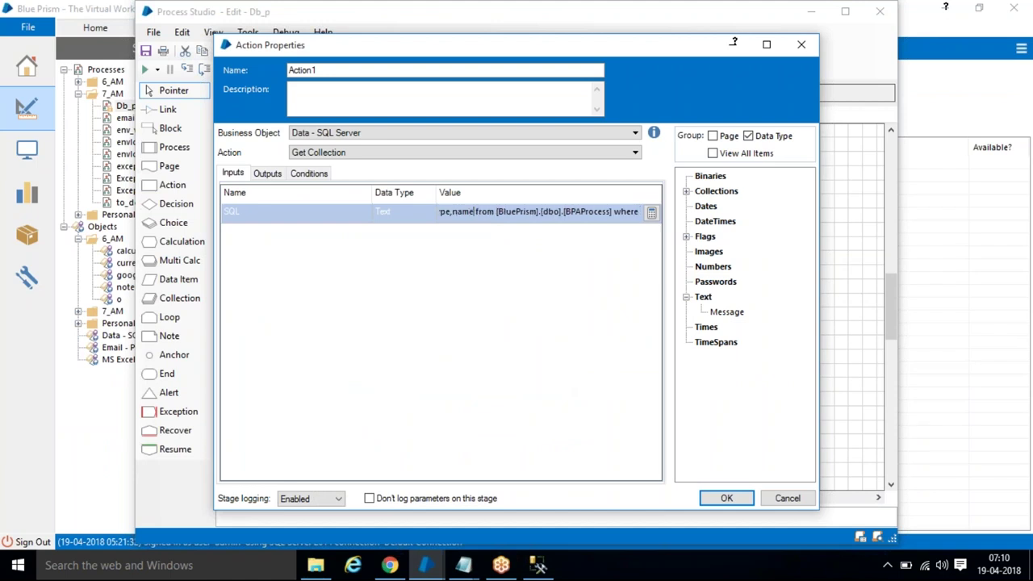
text(")
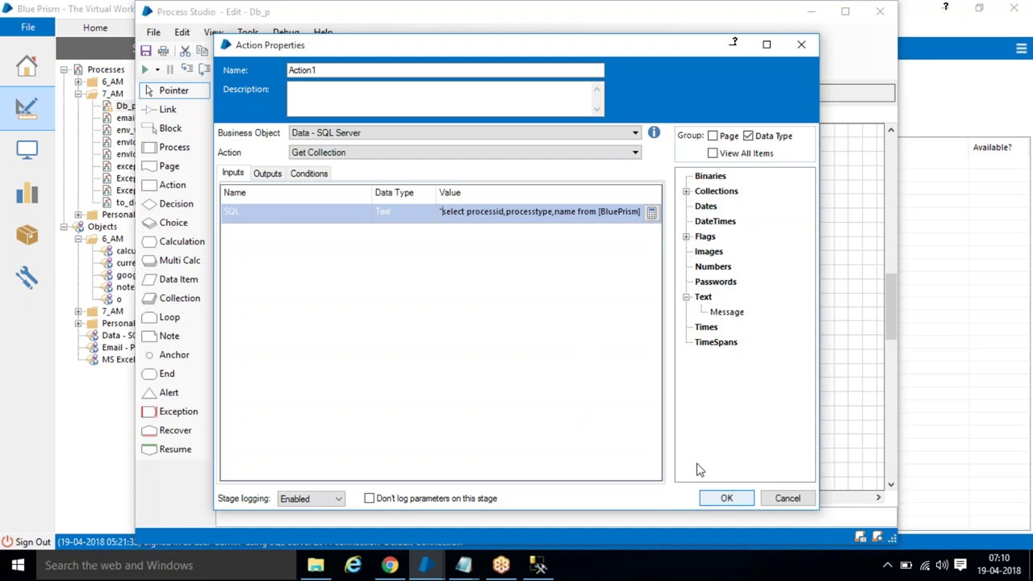
click(267, 173)
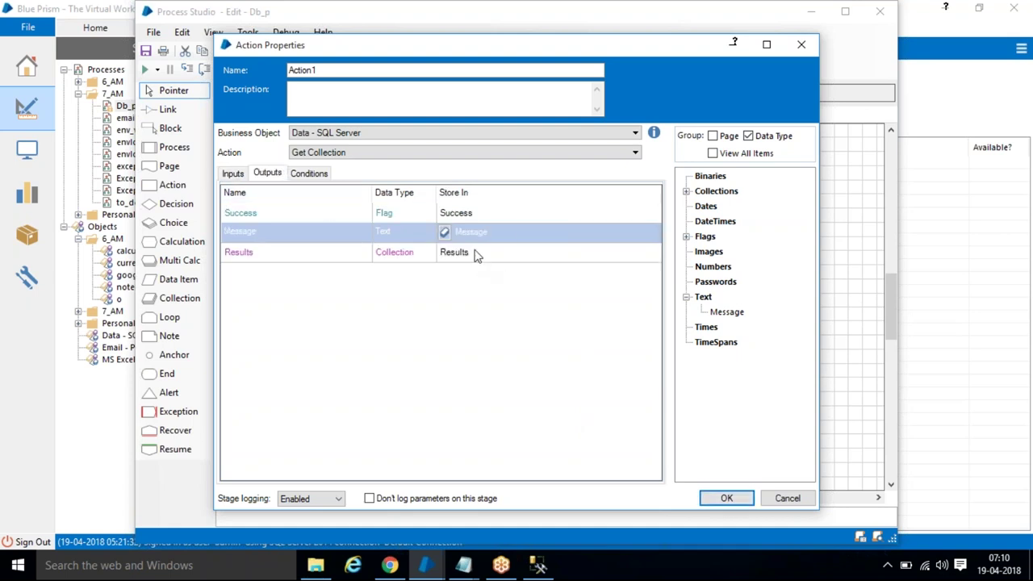
click(729, 499)
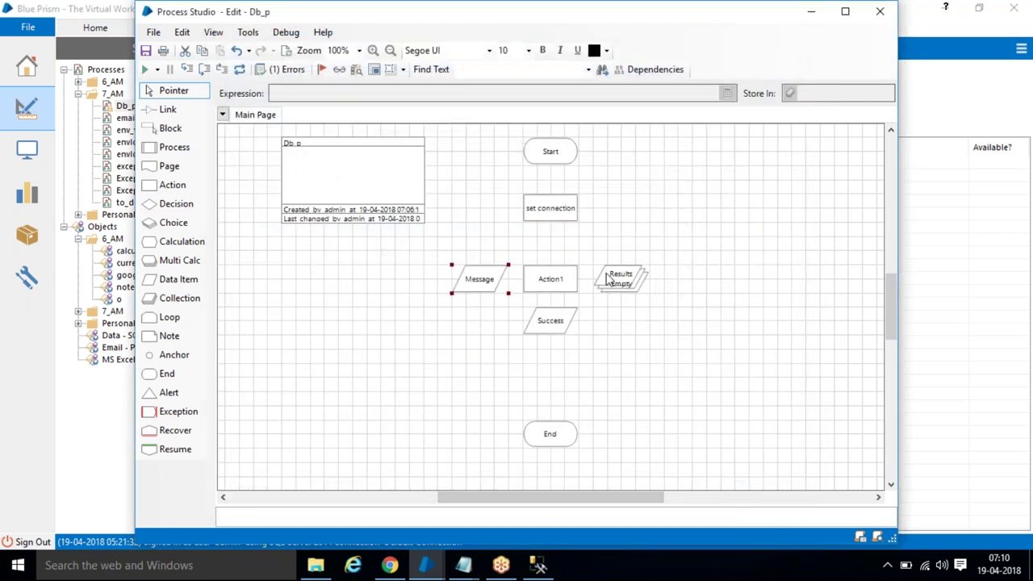
Move the Results, Success and Message items into a column beside the flow, and move End closer below Action1
drag(607, 272, 691, 237)
drag(549, 324, 704, 296)
drag(475, 284, 688, 354)
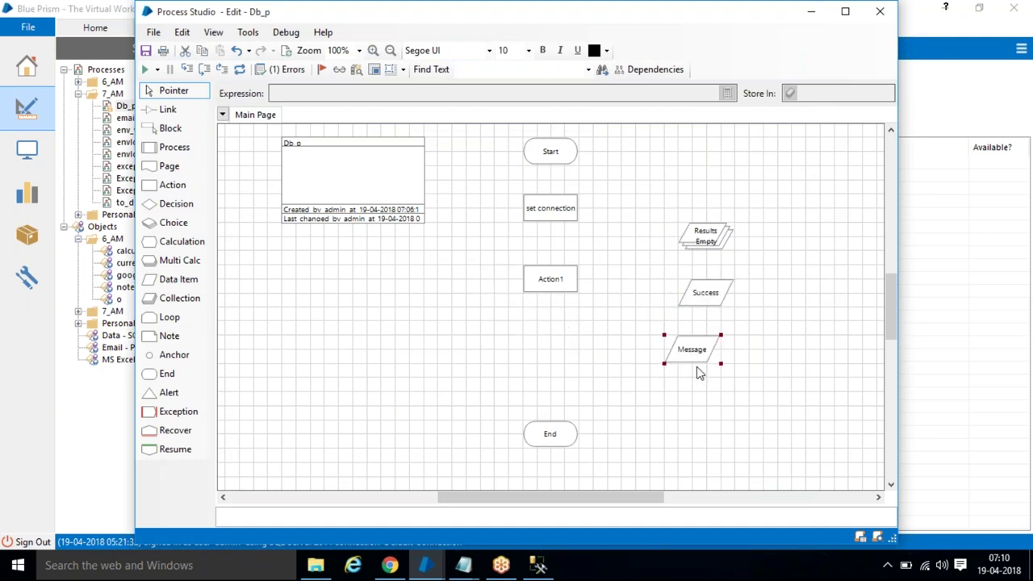
drag(557, 437, 557, 363)
Rename the Action1 stage as "get collrection" and confirm its properties
double_click(551, 279)
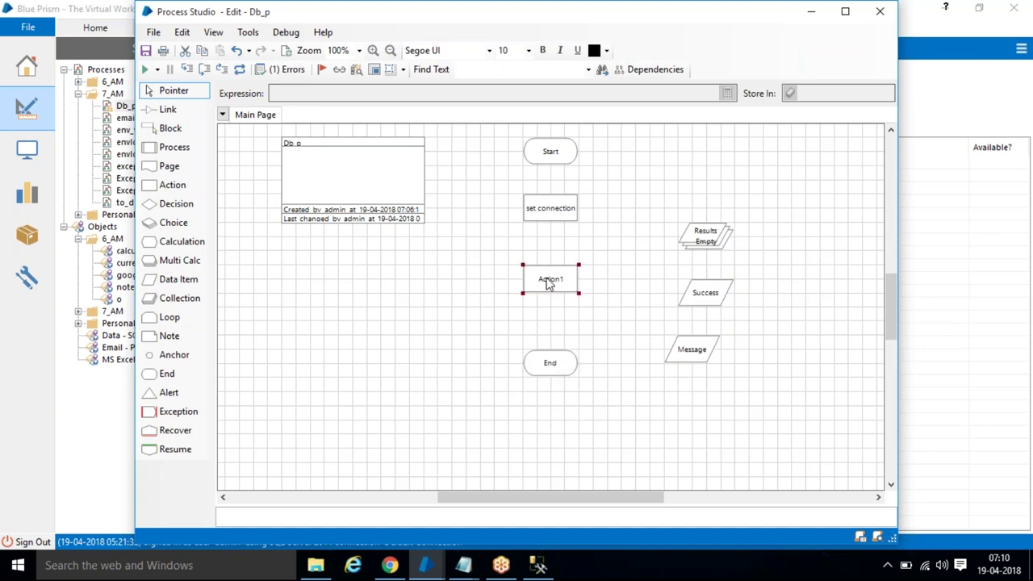
text(get voll)
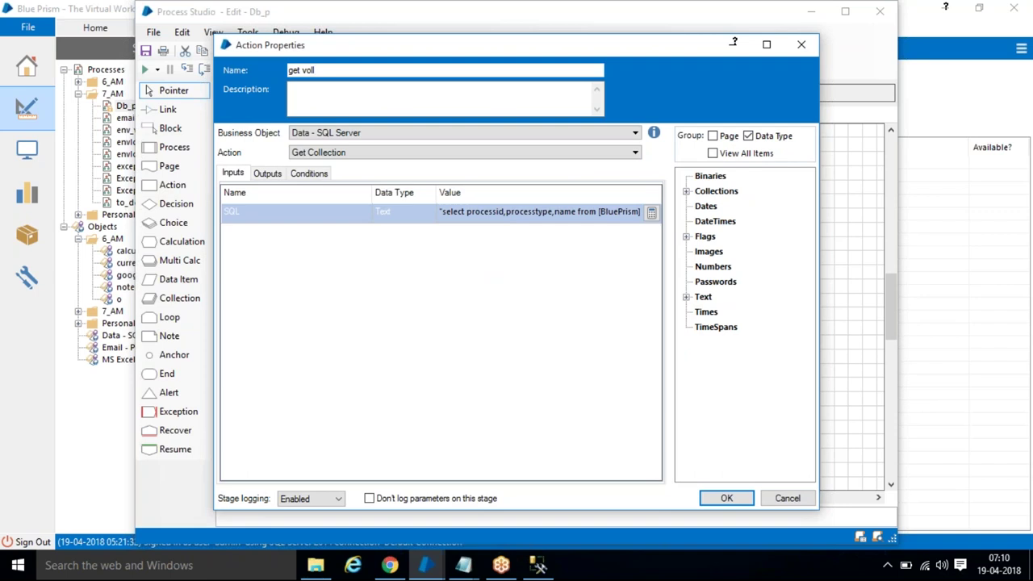
text(rection)
click(312, 71)
key(BackSpace)
key(BackSpace)
text(co)
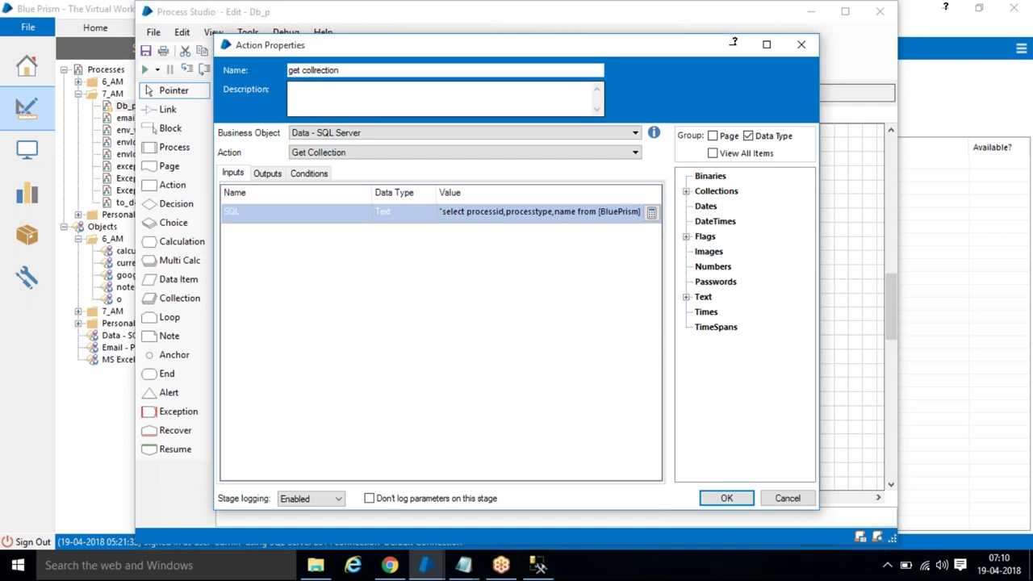
click(725, 498)
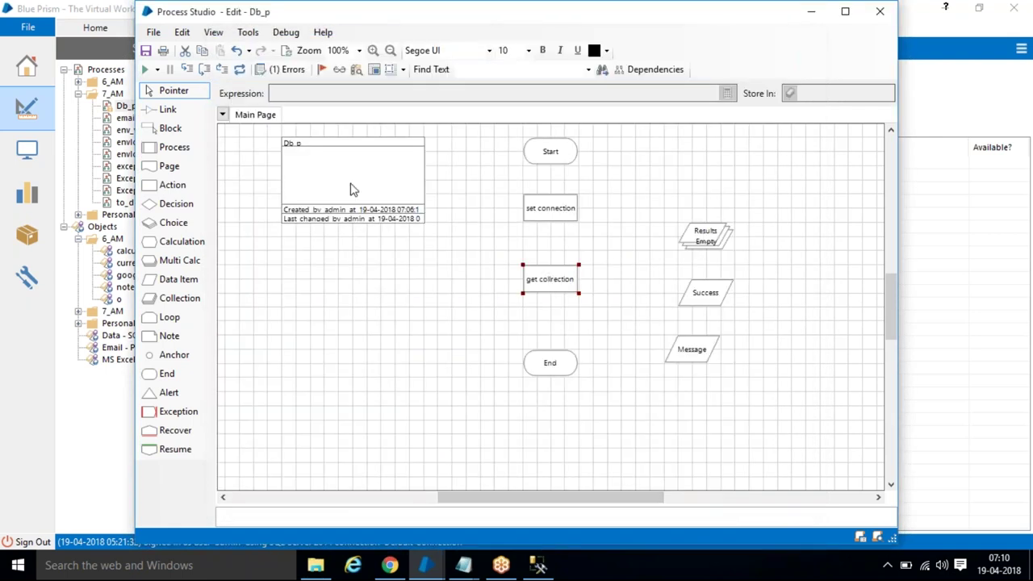
Link Start through set connection and get collrection to End, and run the process
click(169, 110)
mouse_move(549, 154)
mouse_down()
mouse_move(575, 375)
mouse_move(555, 373)
mouse_up()
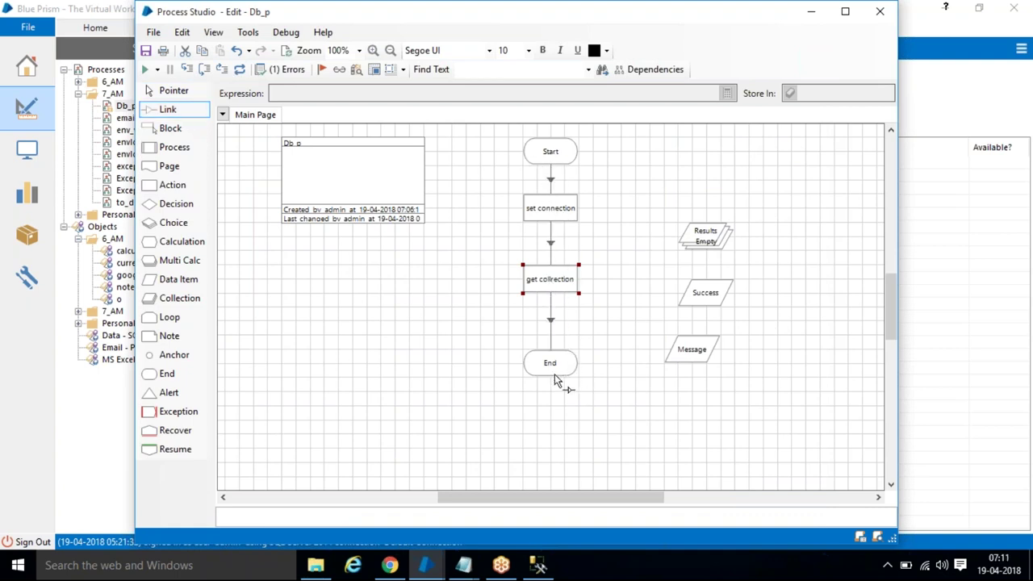
click(145, 69)
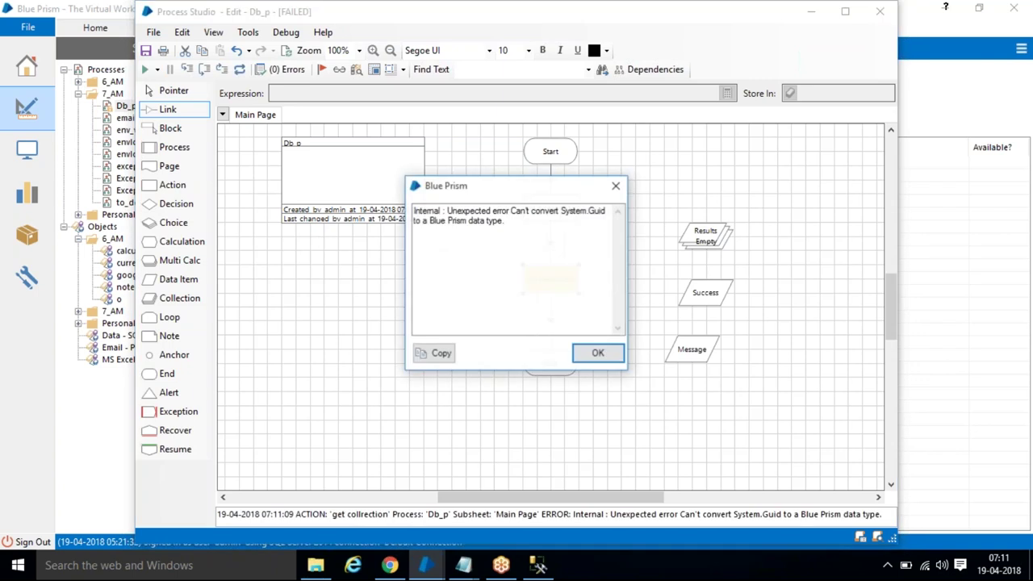
click(605, 361)
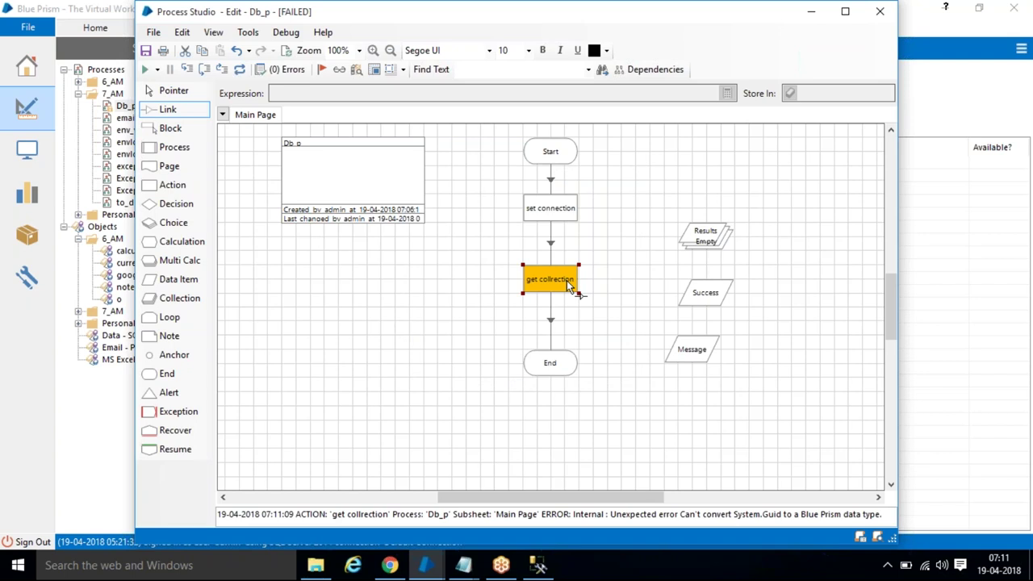
Review the output mappings and SQL input of the get collrection stage
double_click(567, 283)
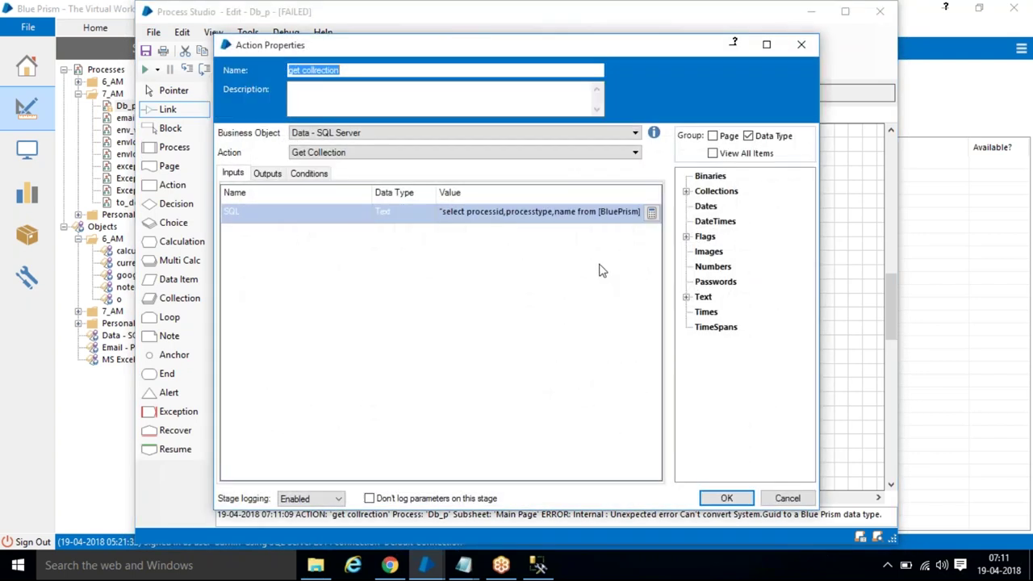
click(276, 175)
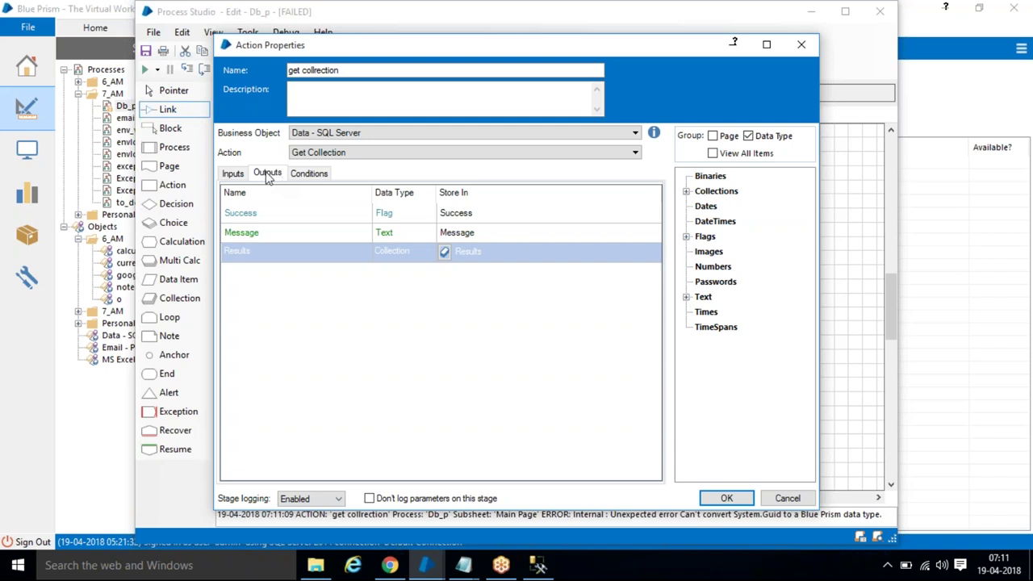
click(239, 177)
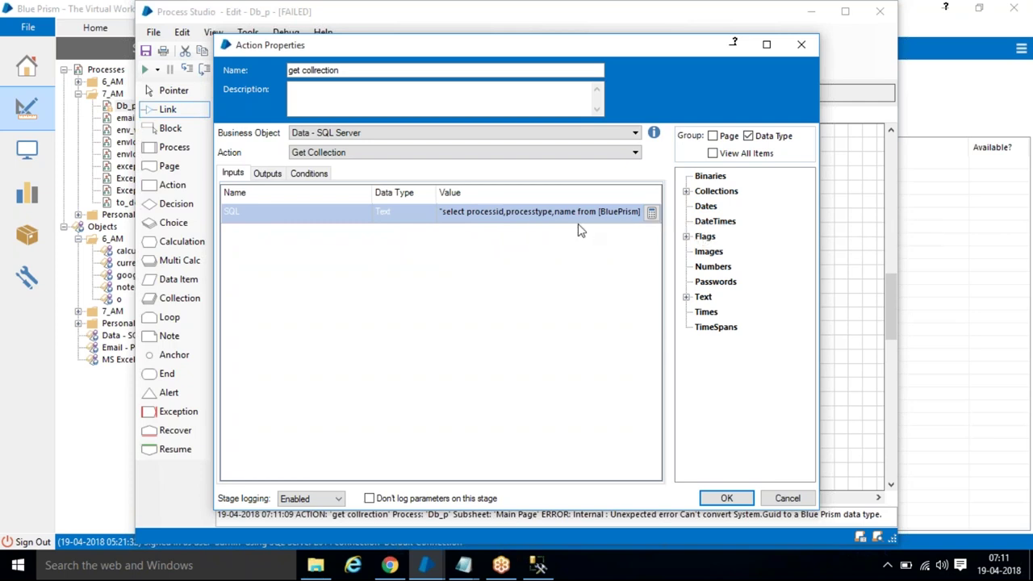
click(724, 498)
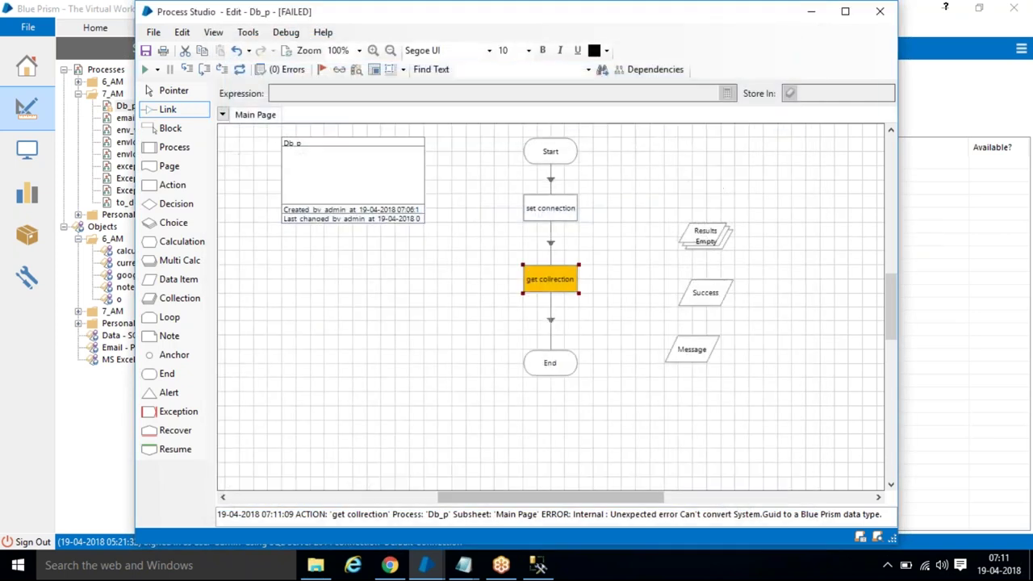
Switch to SQL Server Management Studio and remove the processid column from the fully qualified [BluePrism].[dbo].[BPAProcess] select statement
click(539, 565)
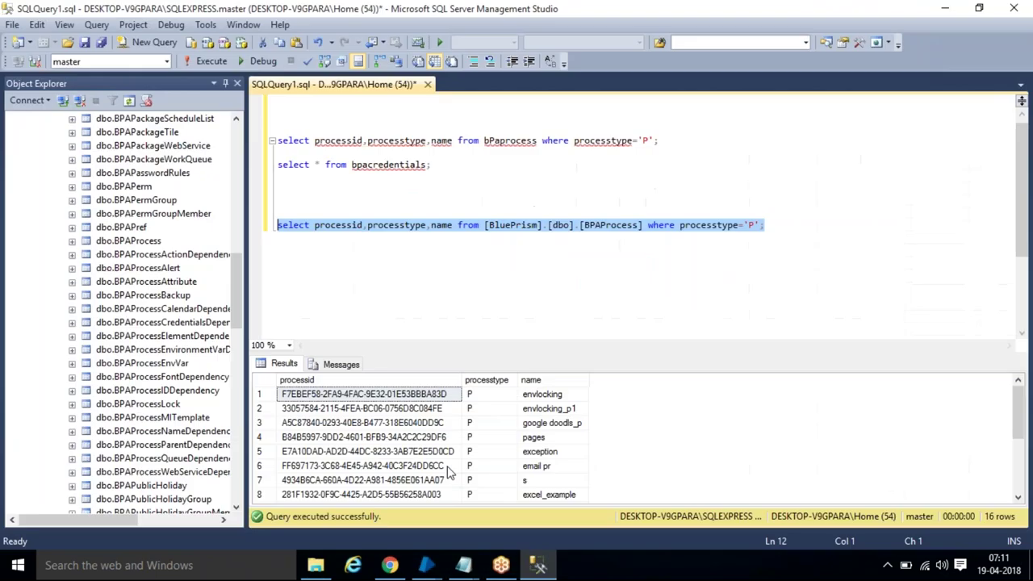
drag(462, 379, 482, 379)
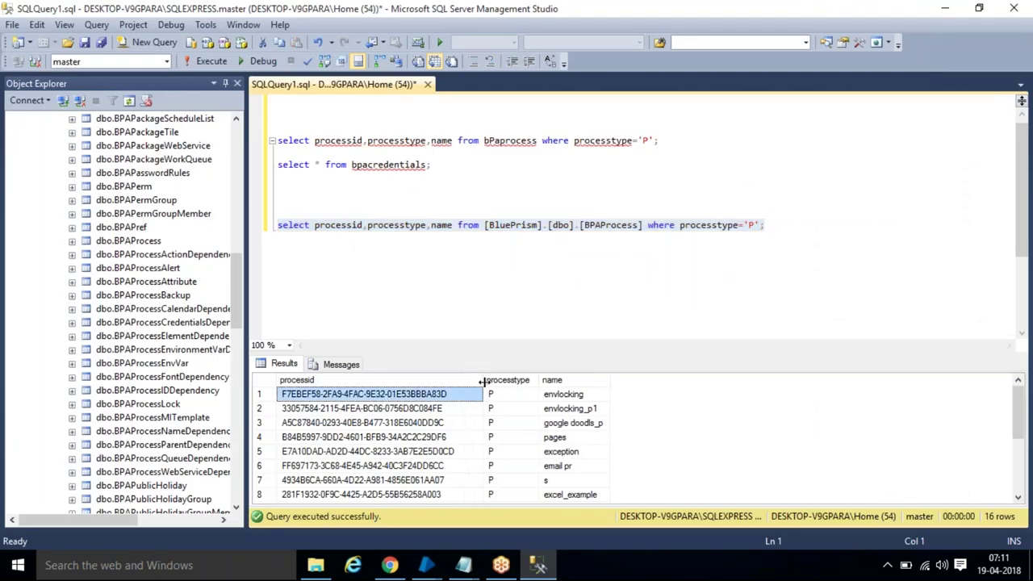
click(367, 227)
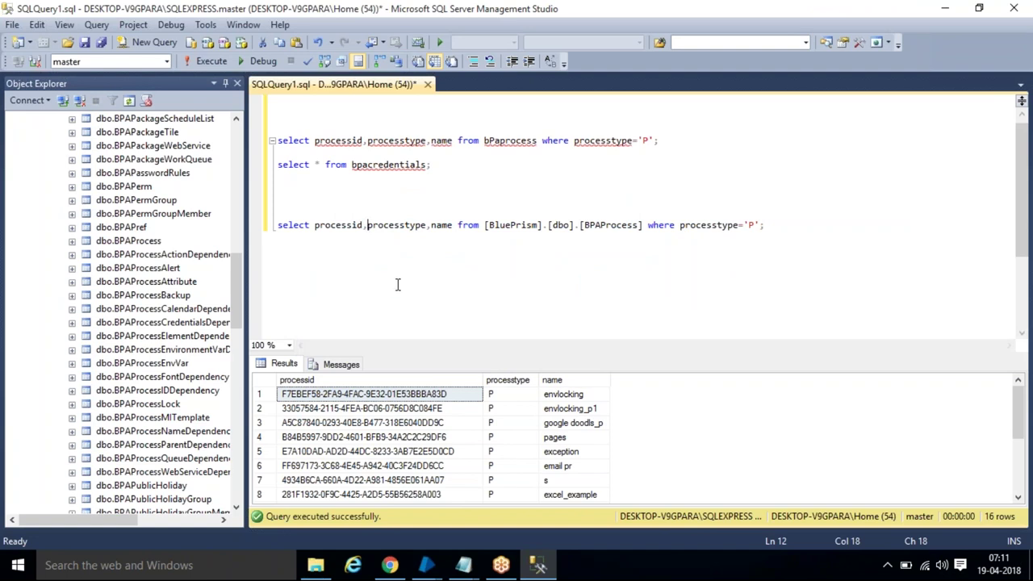
key(BackSpace)
key(BackSpace)
key(BackSpace)
key(BackSpace)
key(BackSpace)
key(BackSpace)
key(BackSpace)
key(BackSpace)
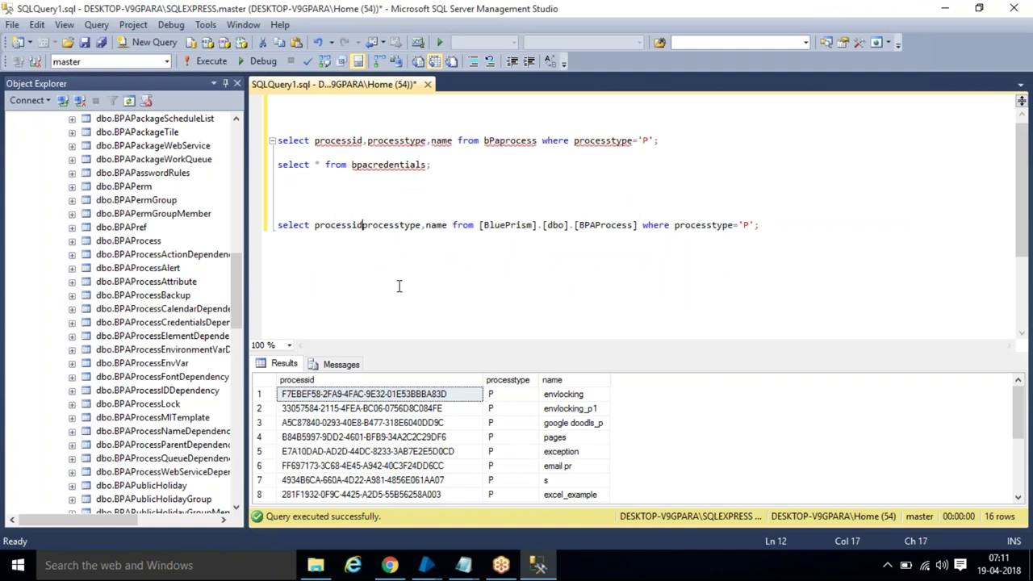
key(BackSpace)
key(BackSpace)
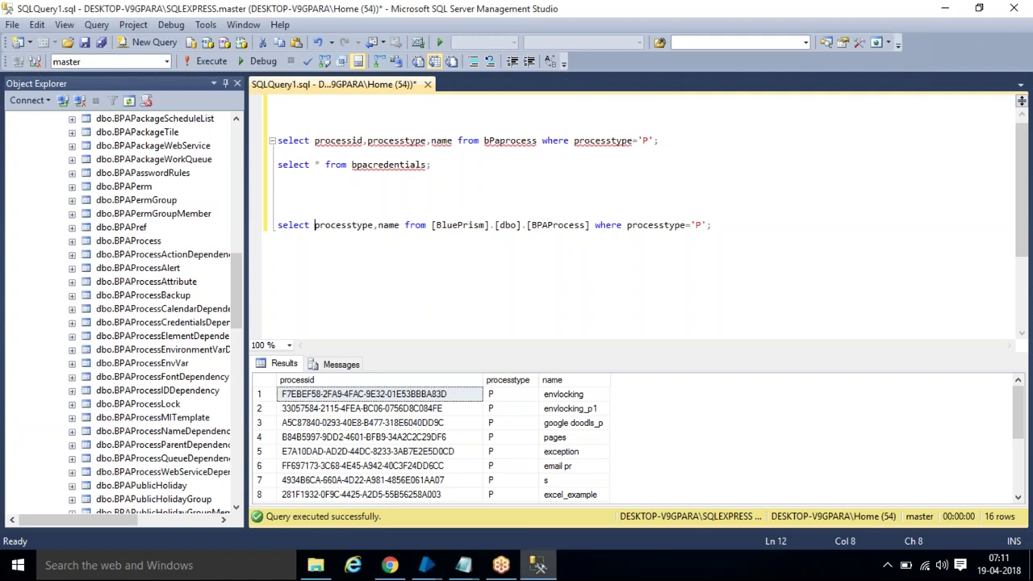
Return to Blue Prism, remove processid from the select statement in get collrection's SQL input, and confirm the stage's properties
click(540, 566)
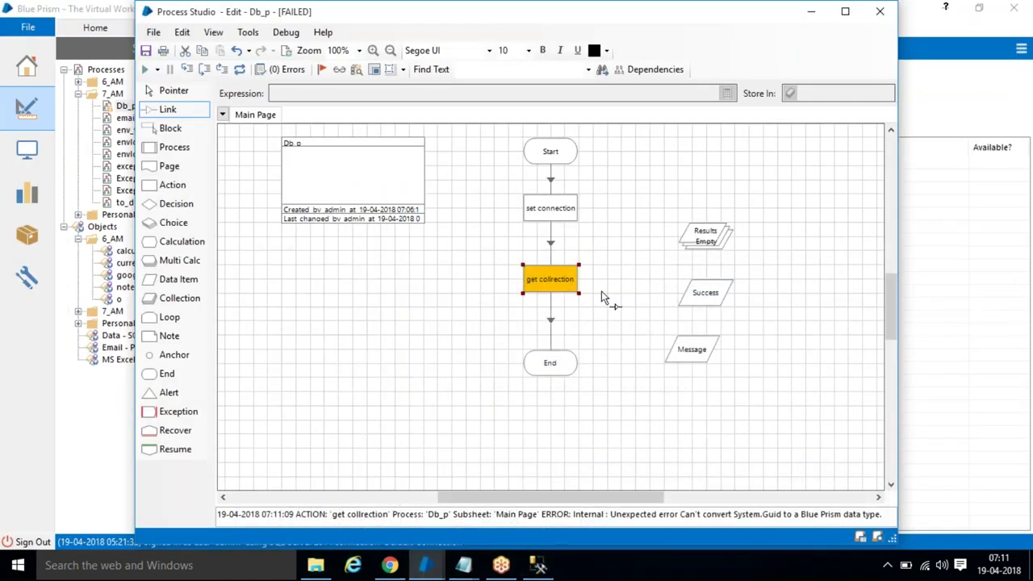
double_click(574, 290)
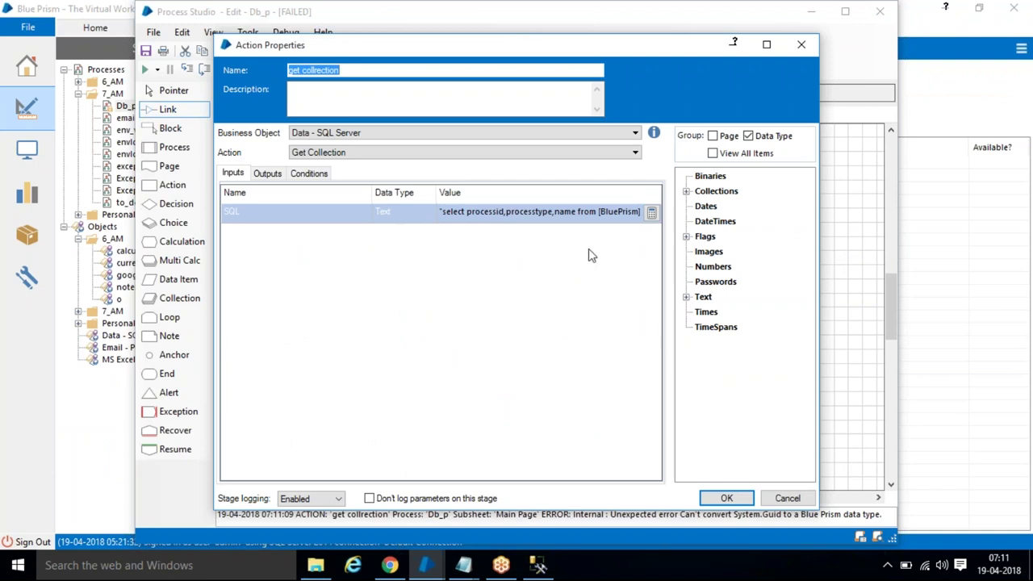
click(504, 212)
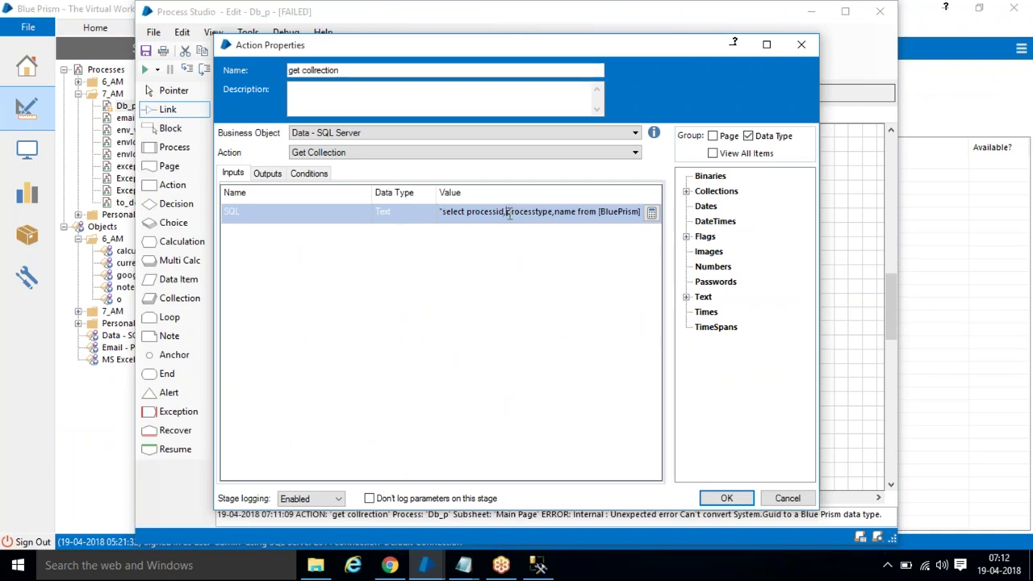
key(BackSpace)
key(BackSpace)
key(BackSpace)
key(BackSpace)
key(BackSpace)
key(BackSpace)
key(BackSpace)
key(BackSpace)
key(BackSpace)
key(BackSpace)
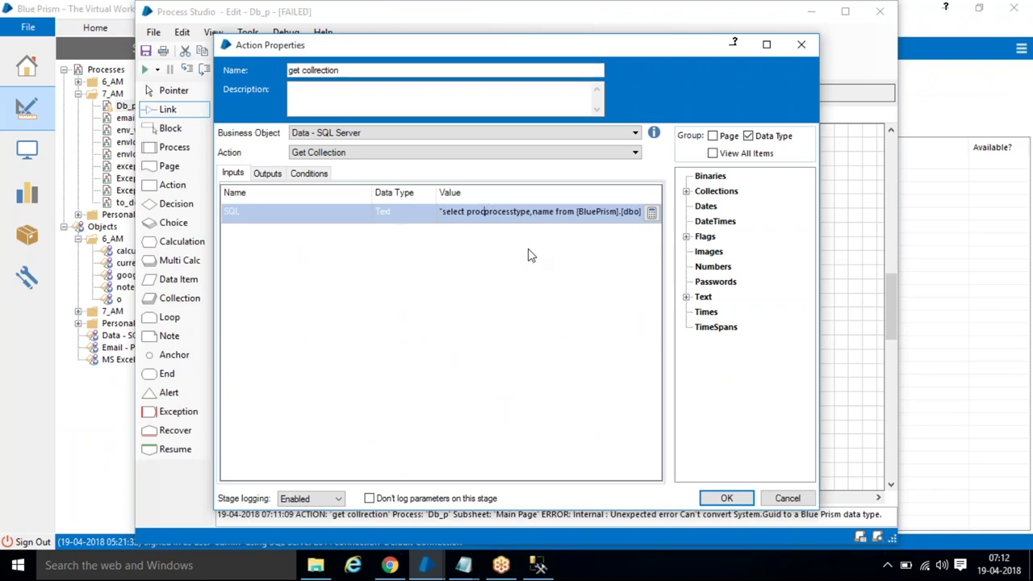
click(718, 499)
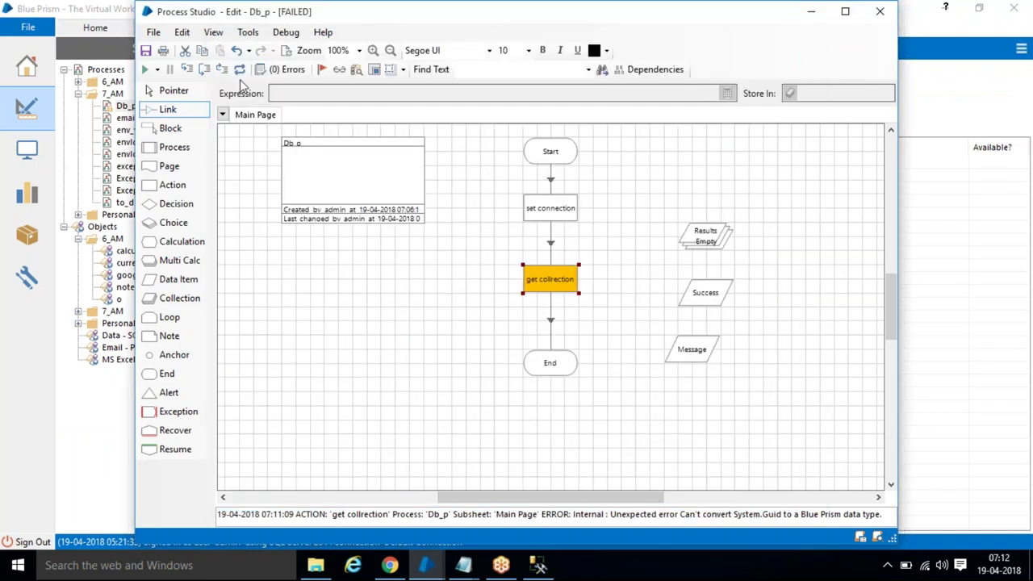
Reset the Db_p process and run it again from Start
click(239, 69)
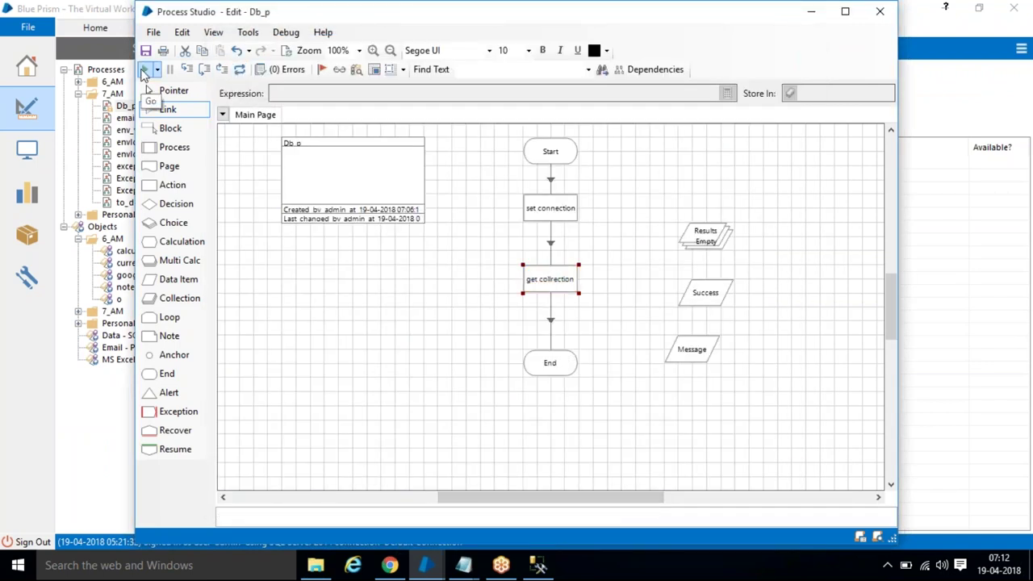
click(143, 71)
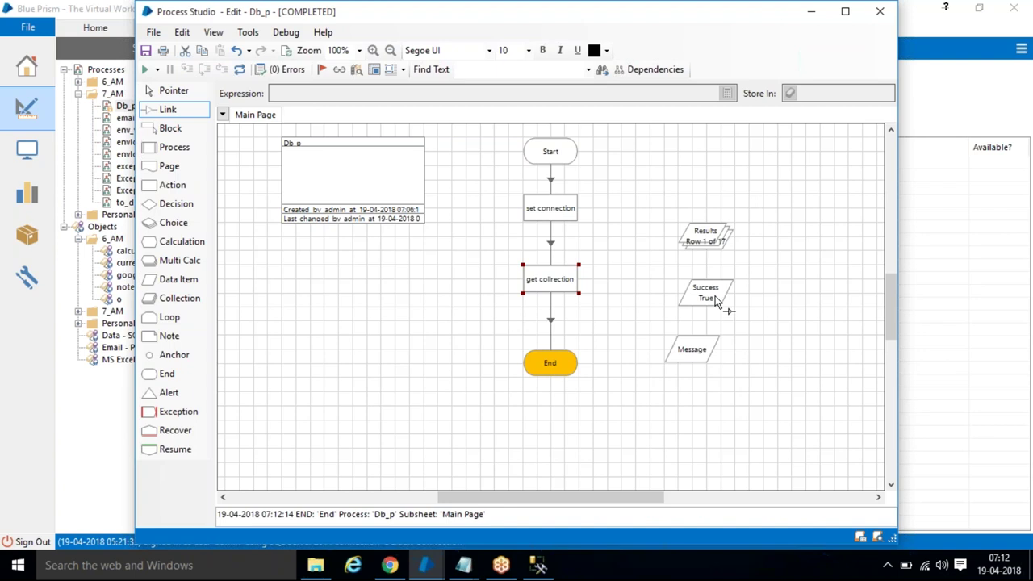
mouse_move(716, 299)
Examine the current values of processtype and name in the Results collection, and close its properties
double_click(718, 242)
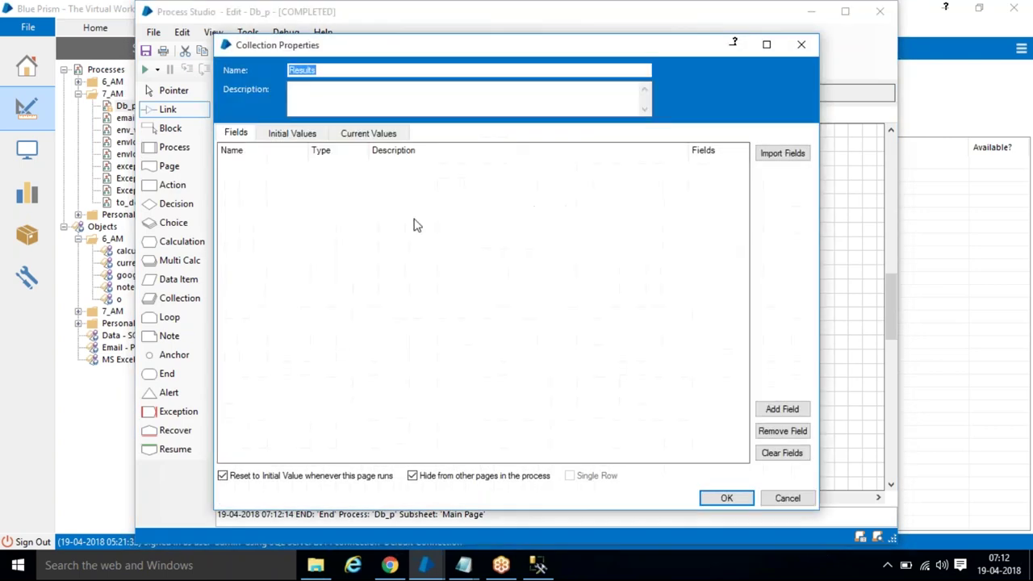
click(358, 135)
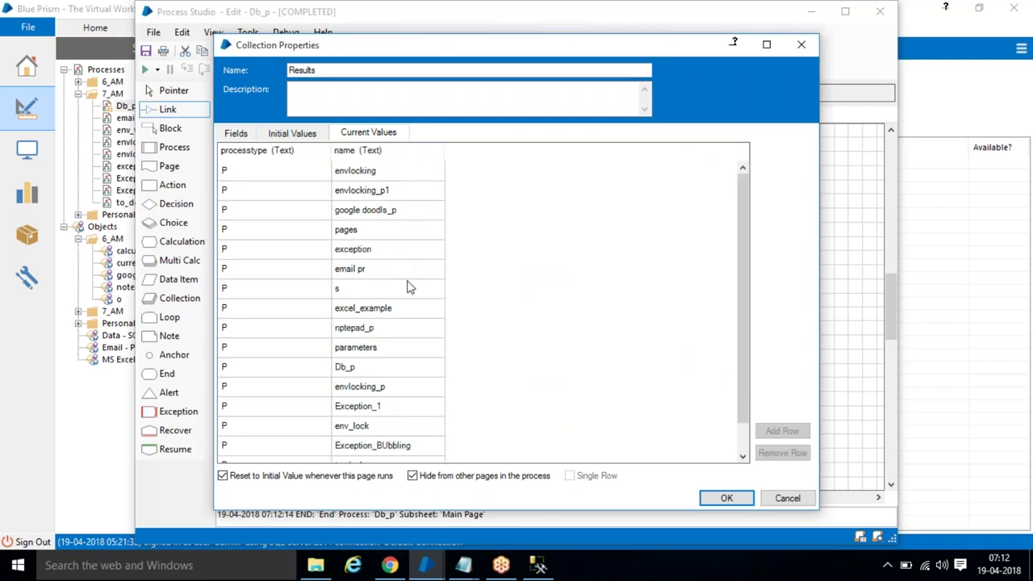
scroll(384, 352, down, 2)
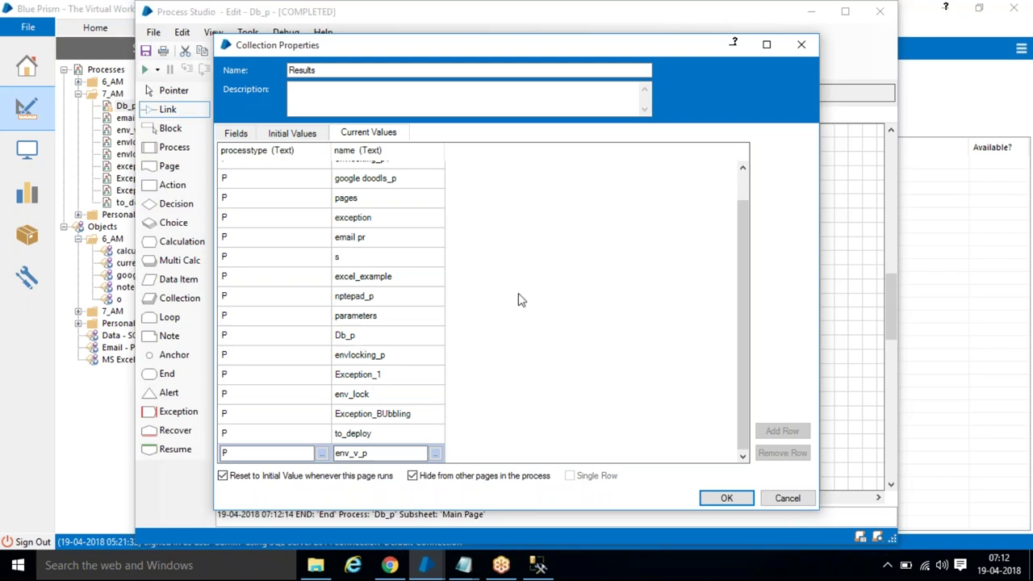
scroll(518, 301, up, 2)
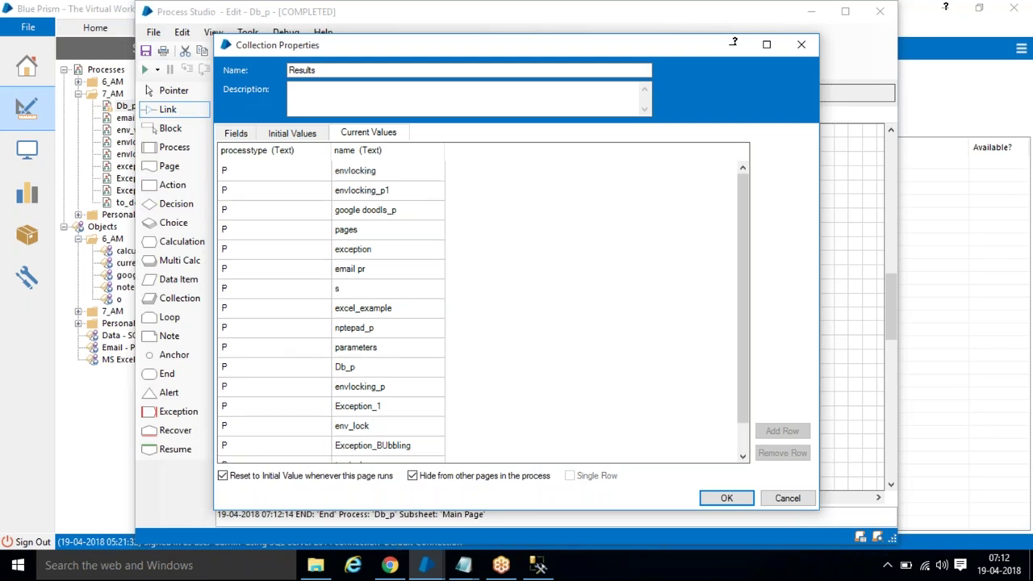
click(726, 497)
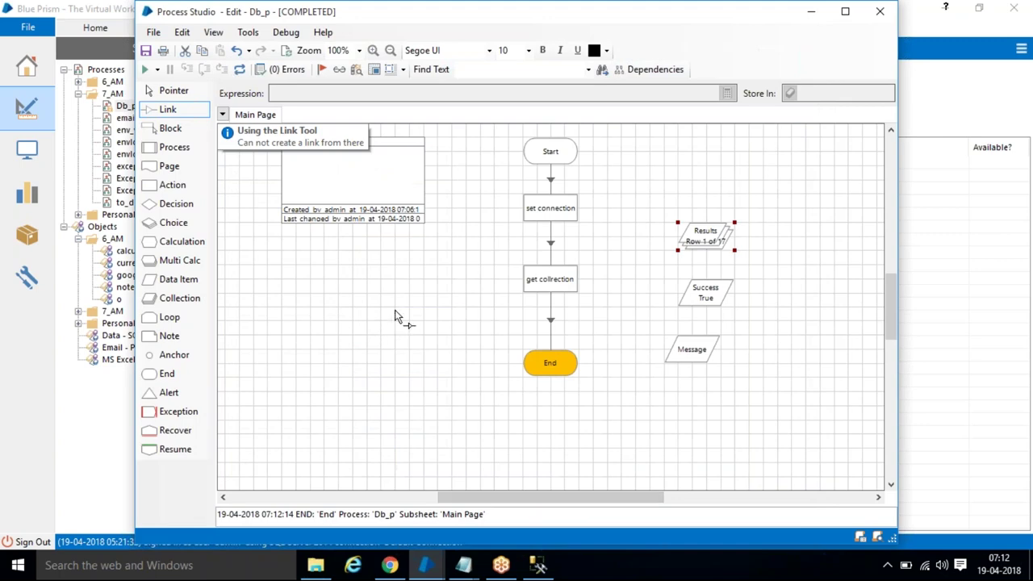
Glance at the queries in SQL Server Management Studio, return to Blue Prism and reset the Db_p process
click(537, 565)
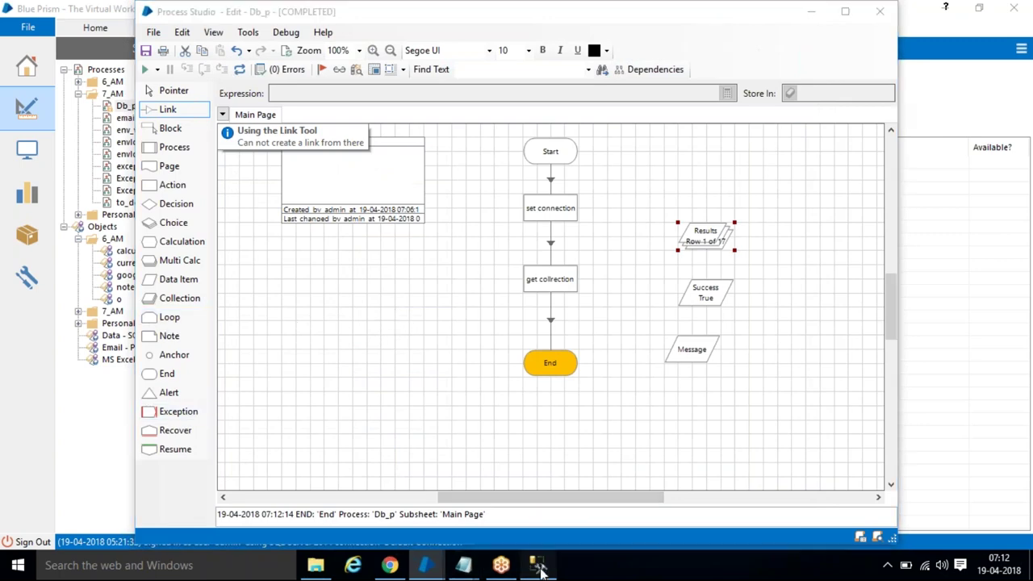
drag(236, 316, 229, 165)
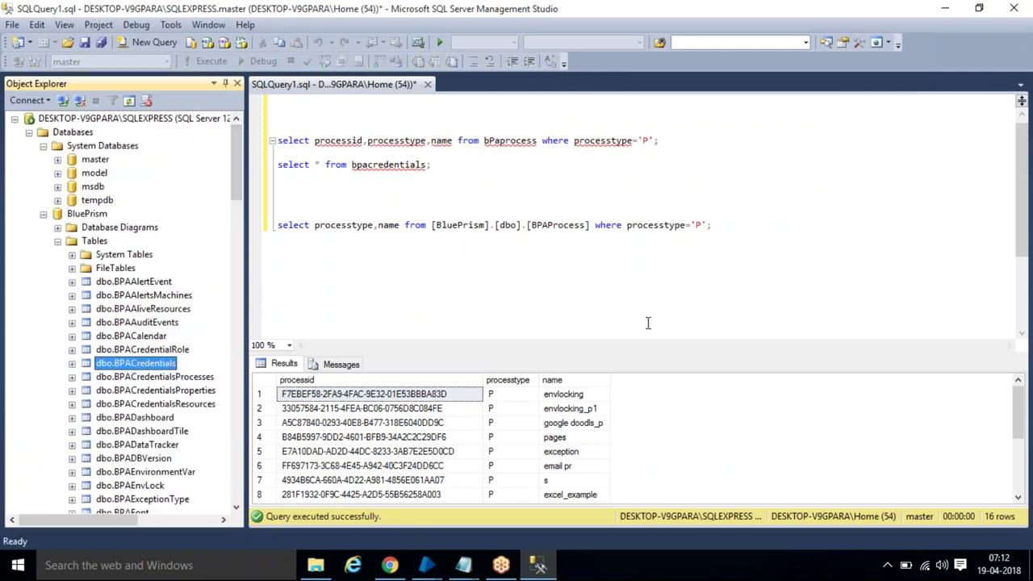
key(alt+Tab)
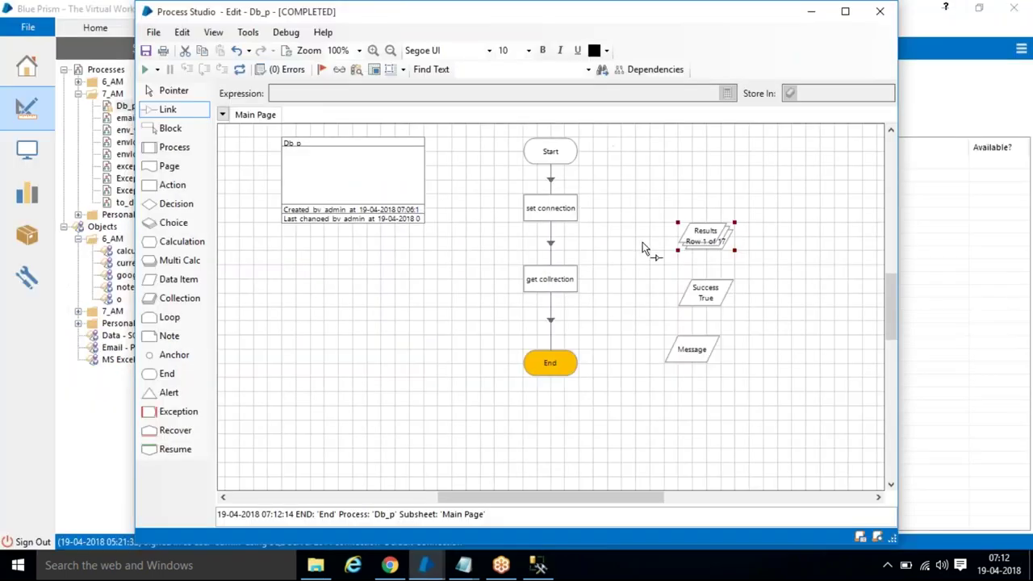
click(239, 69)
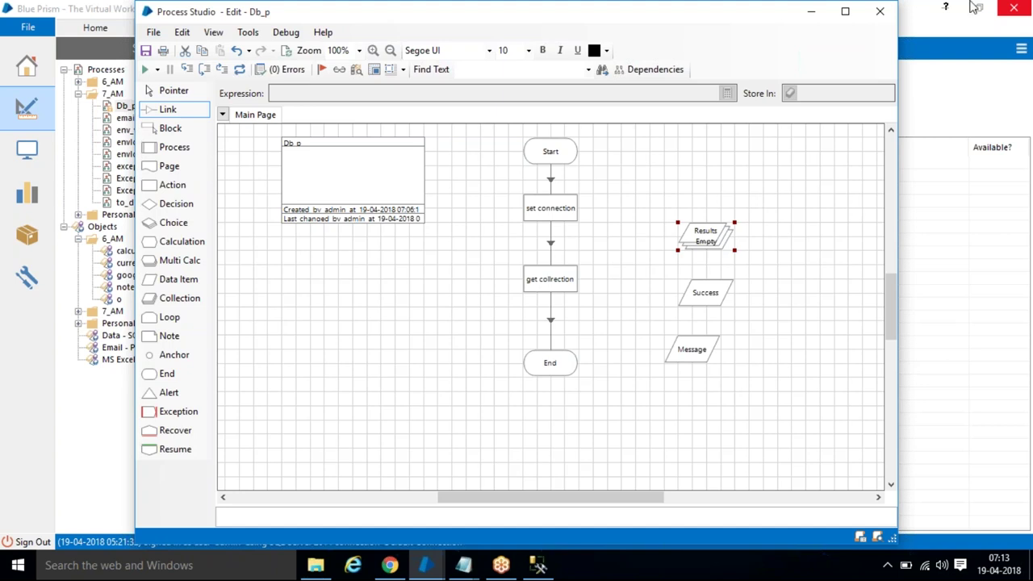
Switch to the 7_AM notes in Notepad and add the line "ddl --- create , alter drop" below the write line
click(460, 569)
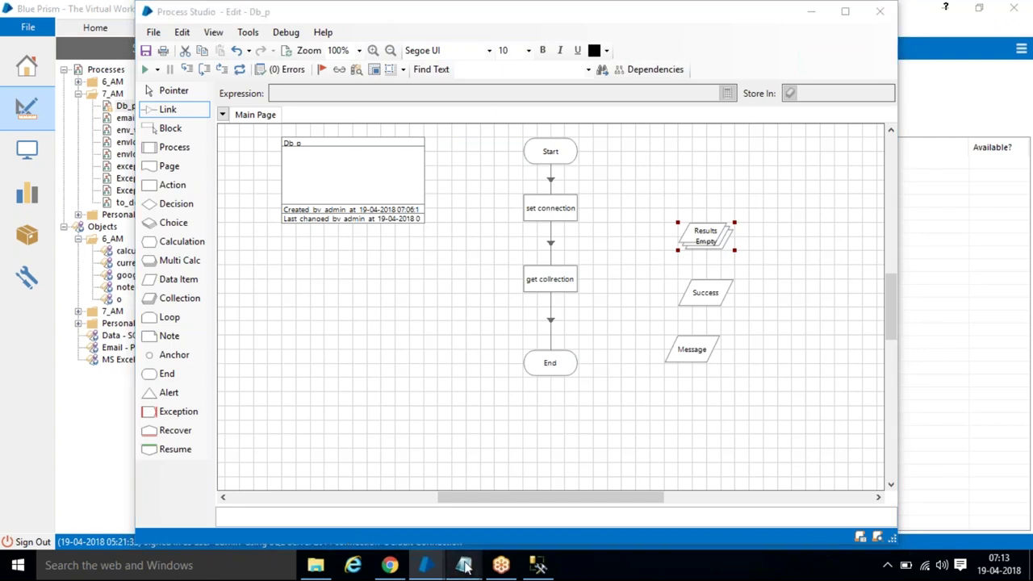
click(513, 517)
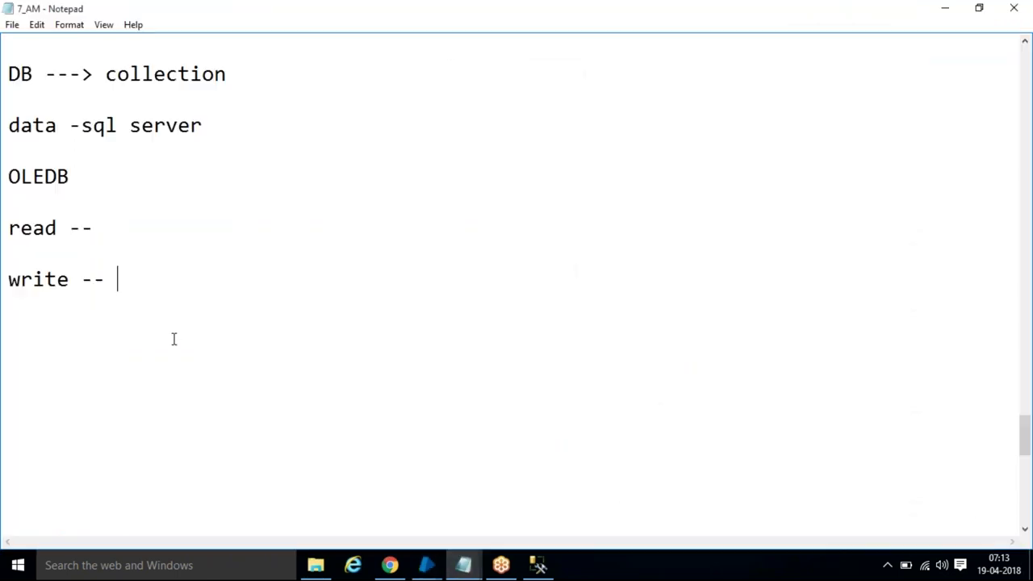
key(Return)
key(Return)
text(ddl )
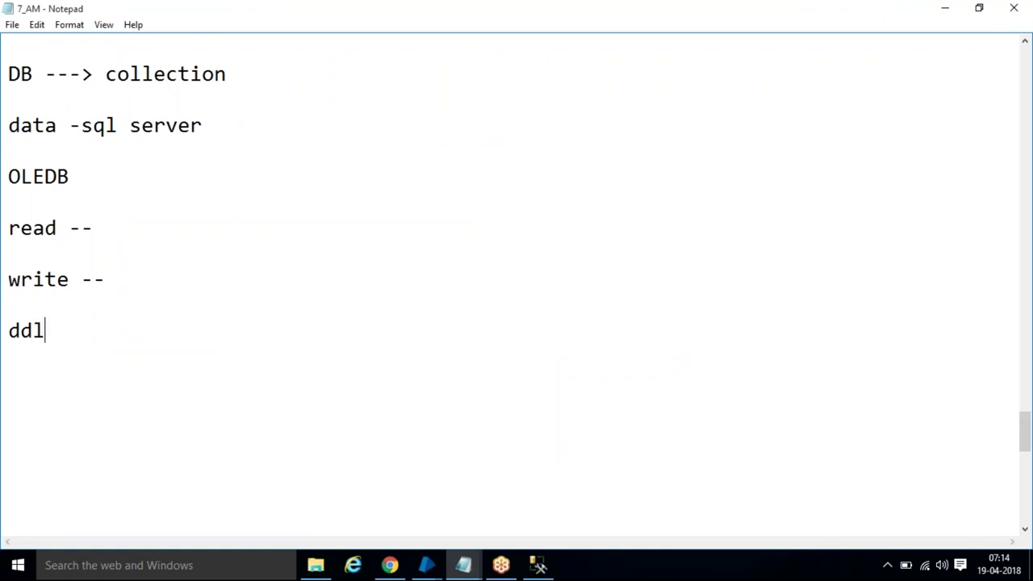
text(--- create )
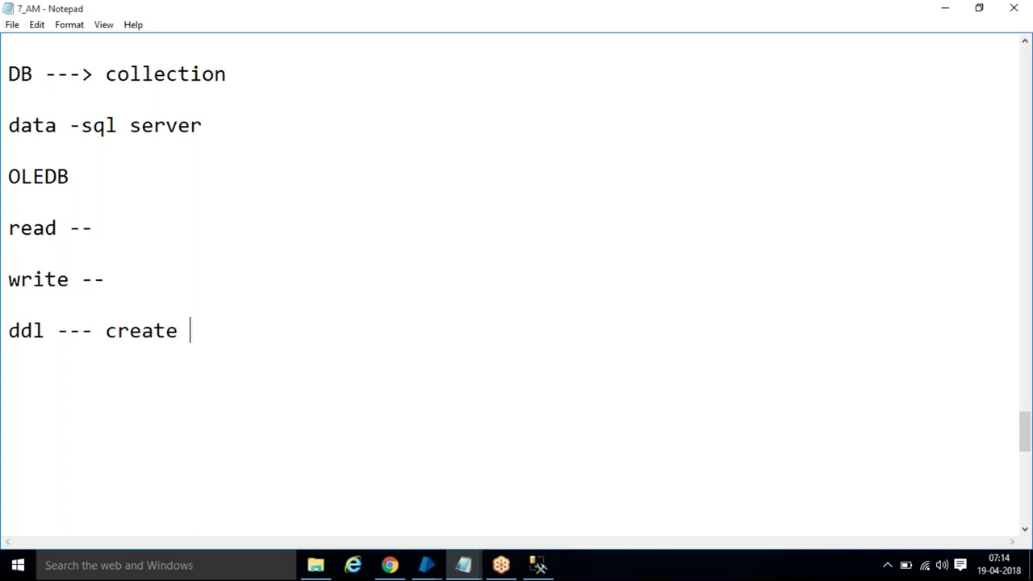
text(, alter d)
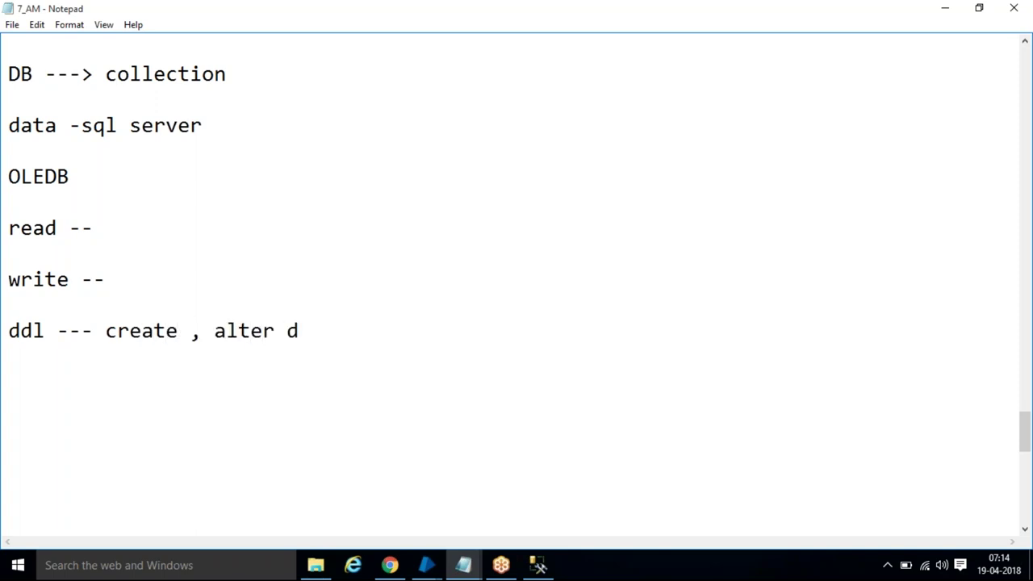
text(rop)
Add the line "dml --- insert , update, delete" below the ddl line in the notes
key(Return)
key(Return)
text(dml --- in)
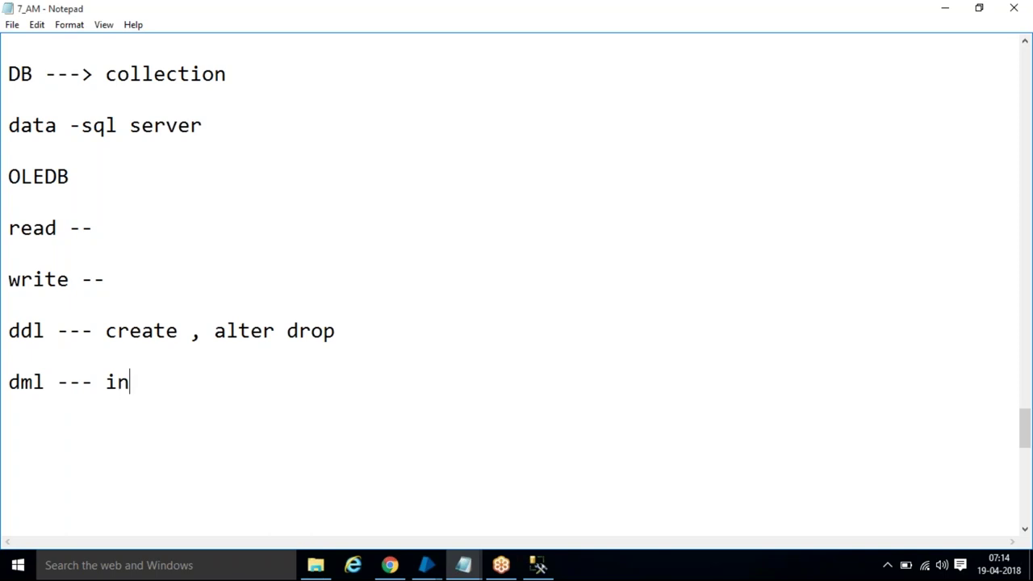
text(sert , update, delete)
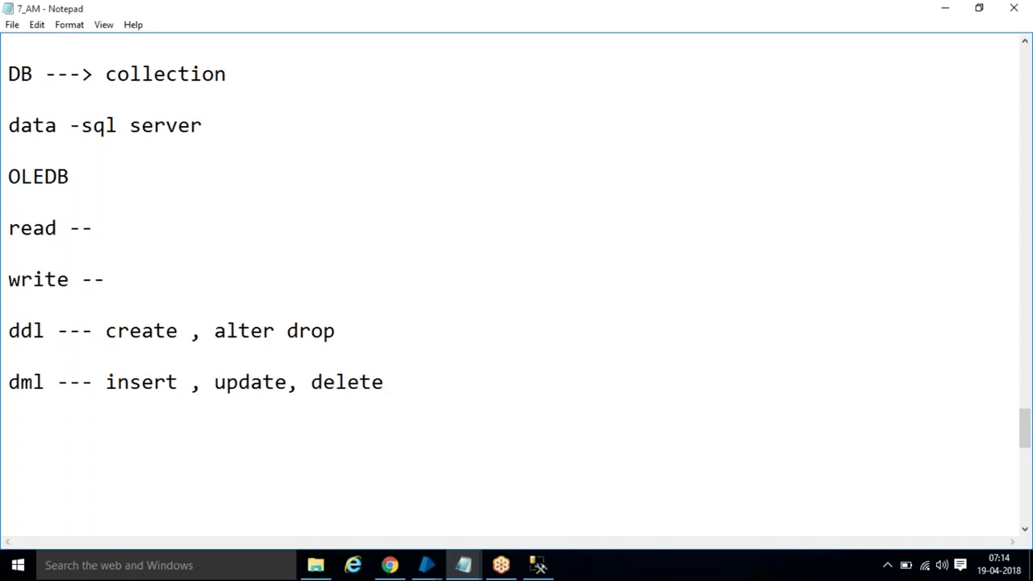
Add the line "drl -- select" to the notes and insert a comma after alter in the ddl line
key(Return)
key(Return)
text(dd)
key(BackSpace)
text(rl -- select)
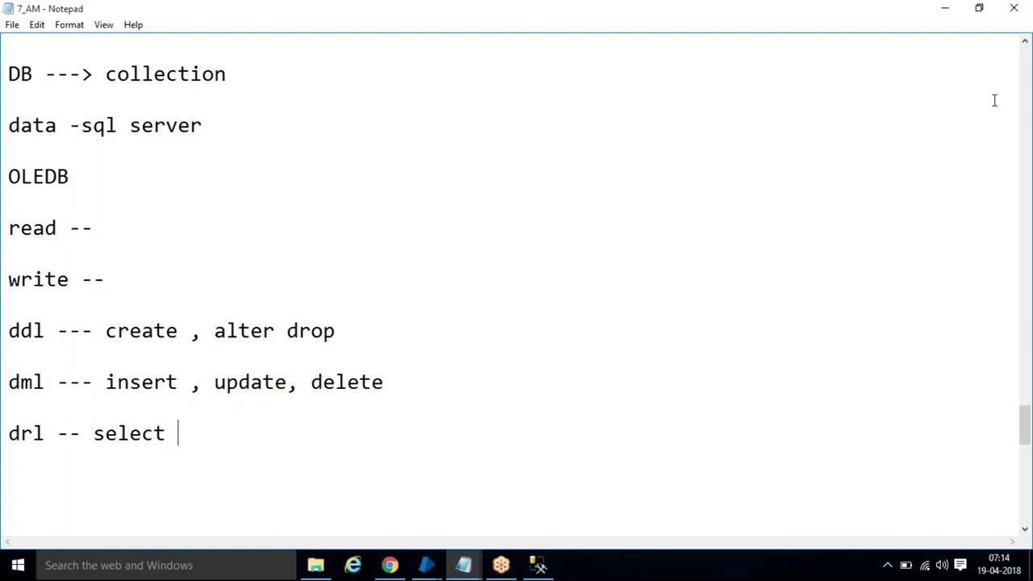
click(275, 335)
text(,)
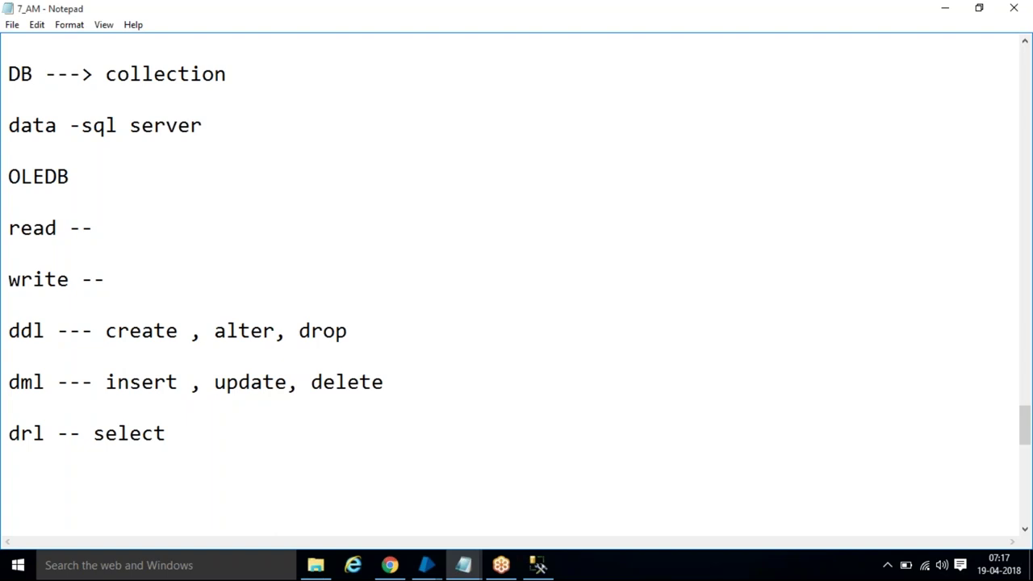
Add "commit" and "rollback" on separate lines below the drl line in the notes
click(455, 439)
key(Return)
key(Return)
text(commit)
key(Return)
key(Return)
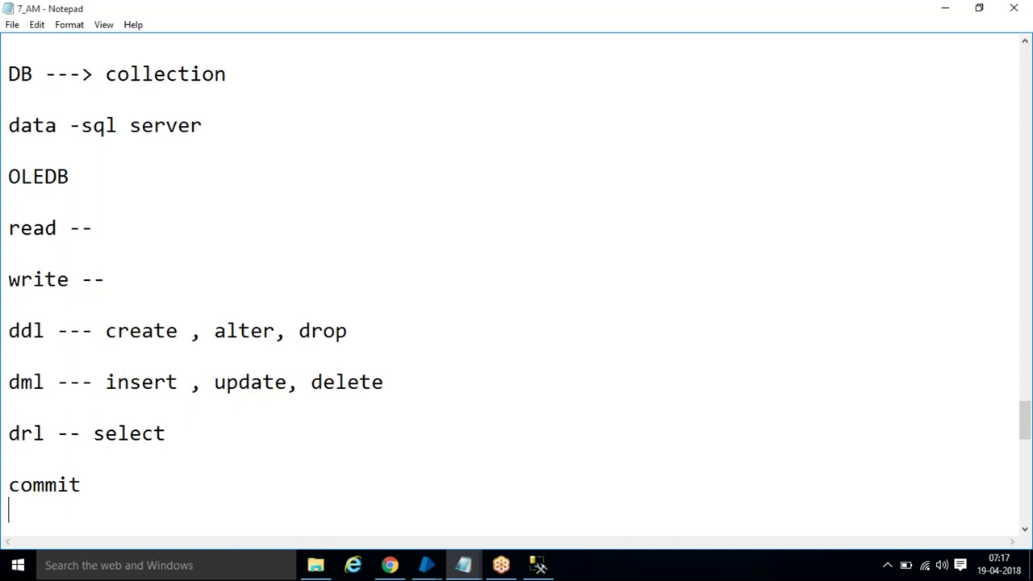
text(rollback)
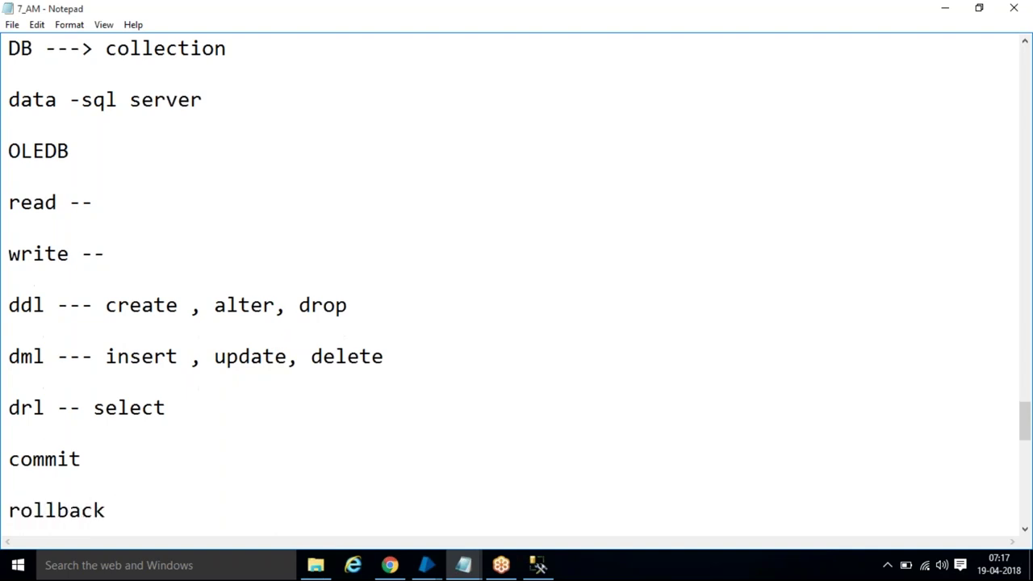
Append "- save" to the commit line and "---" to the rollback line
click(358, 453)
text(- save)
click(306, 493)
click(299, 503)
text(---)
Switch to Blue Prism's Process Studio and add an Action stage beside get collrection in Db_p
click(501, 565)
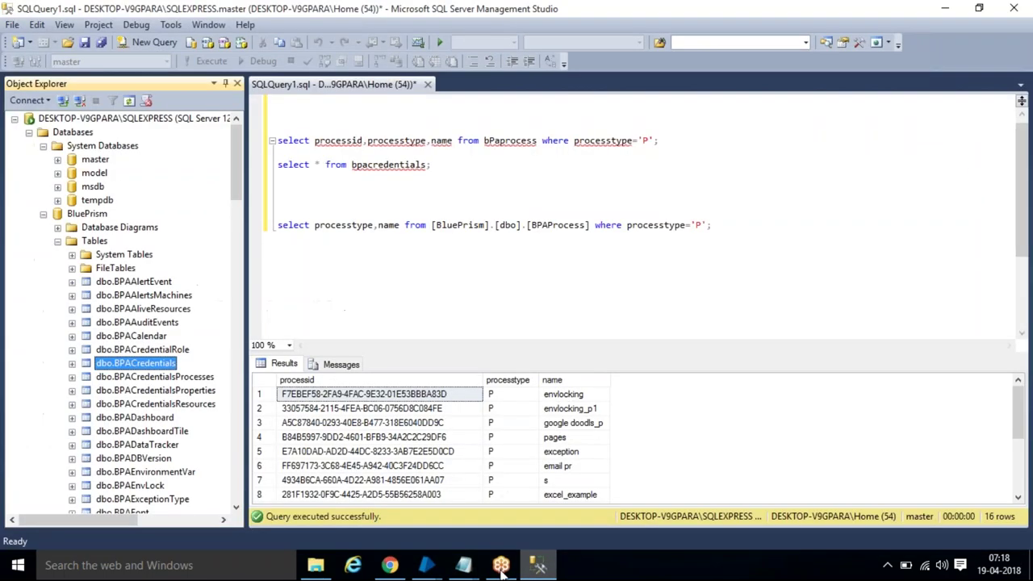
click(426, 565)
click(474, 515)
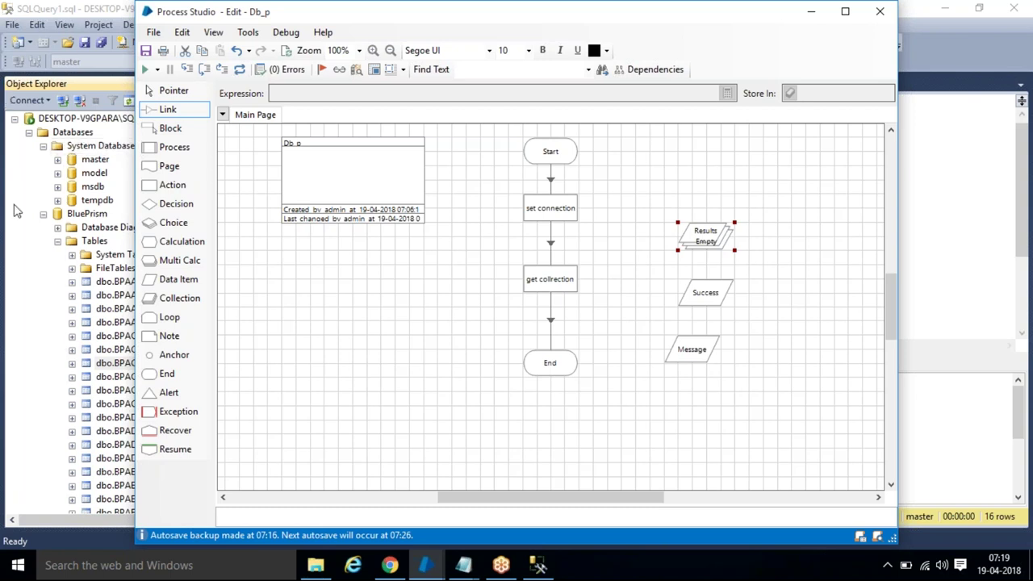
drag(172, 185, 459, 295)
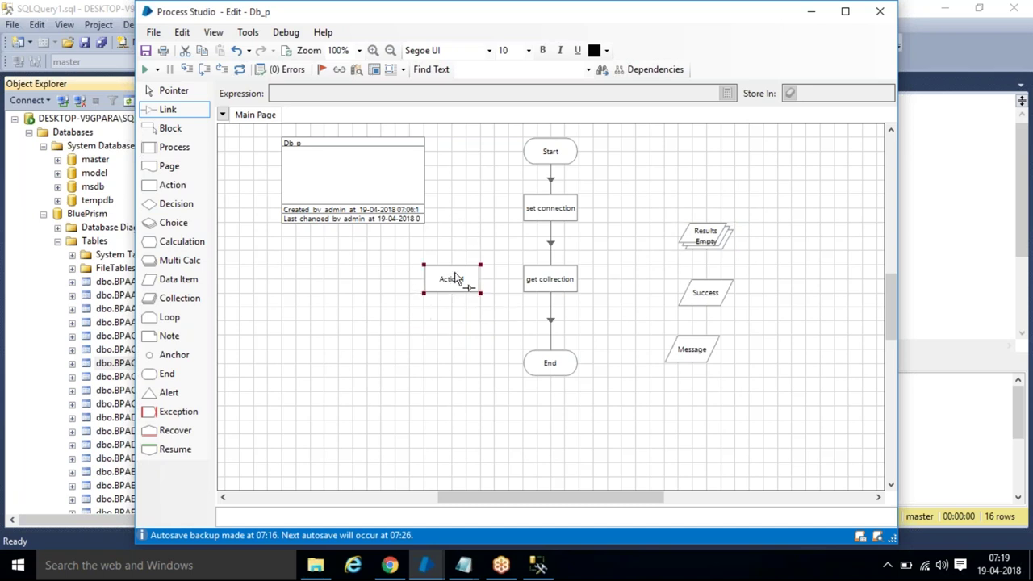
Set the new action stage's business object to Data - SQL Server and its action to Get CSV File
double_click(455, 278)
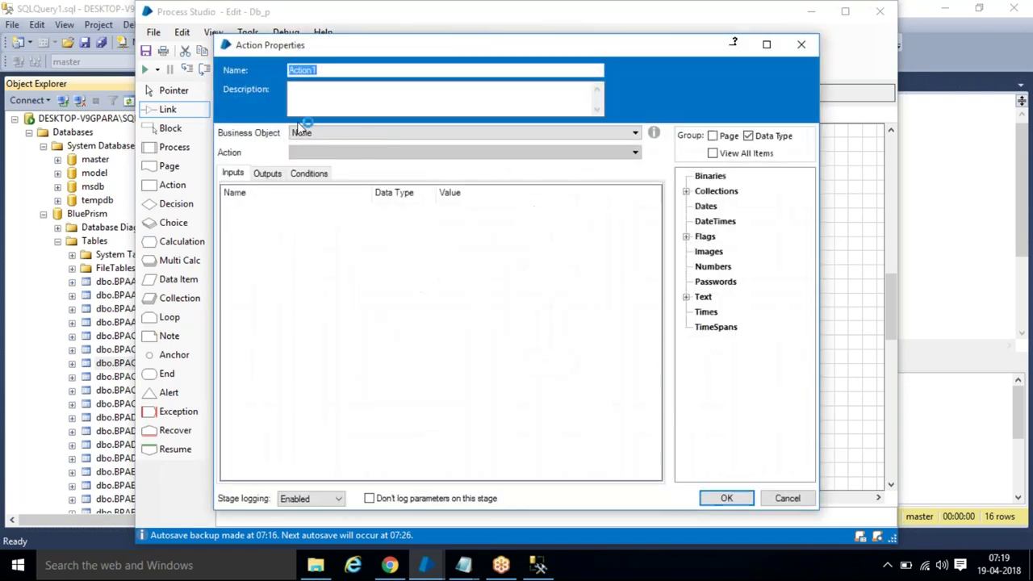
click(359, 133)
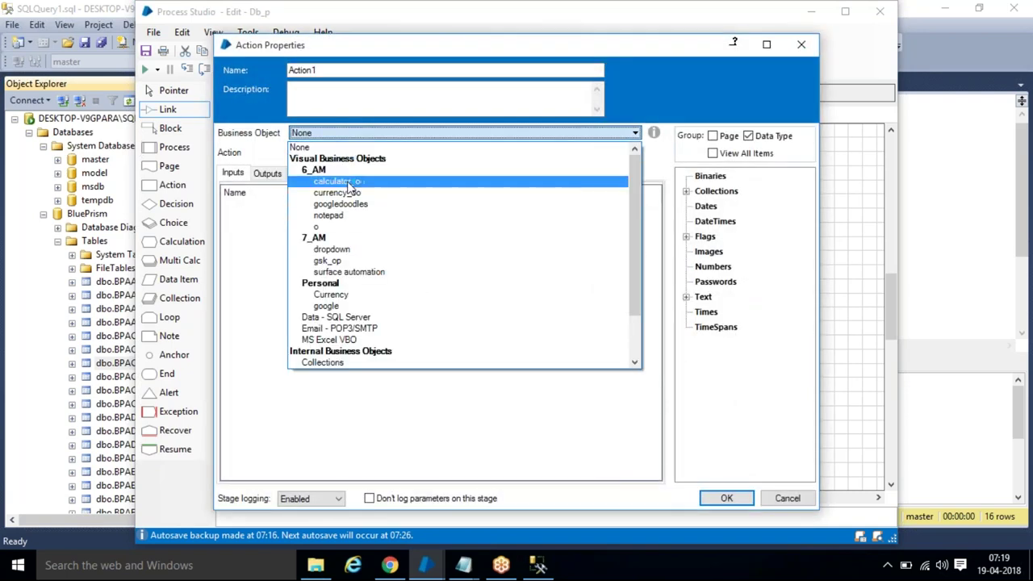
click(398, 323)
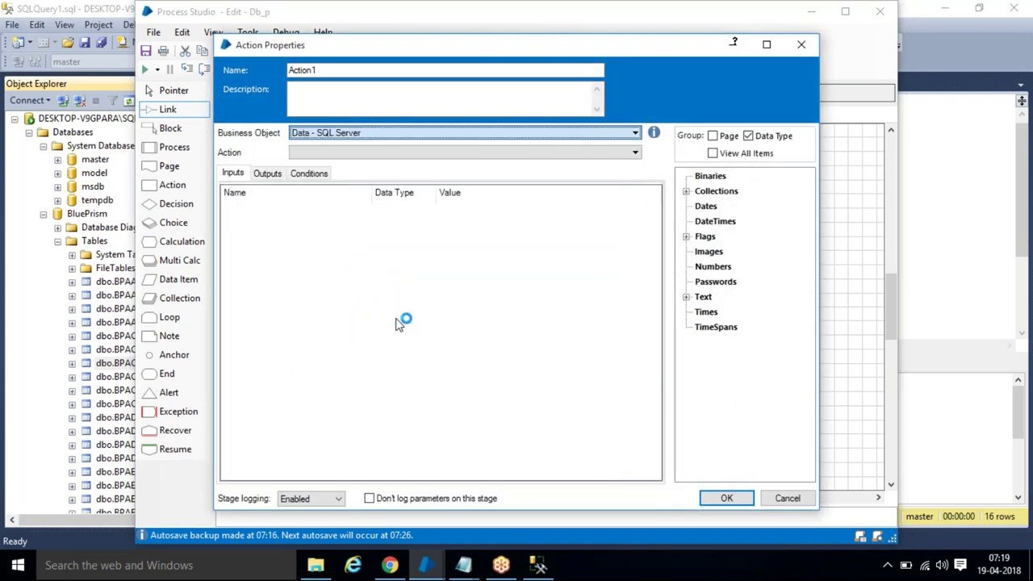
click(390, 155)
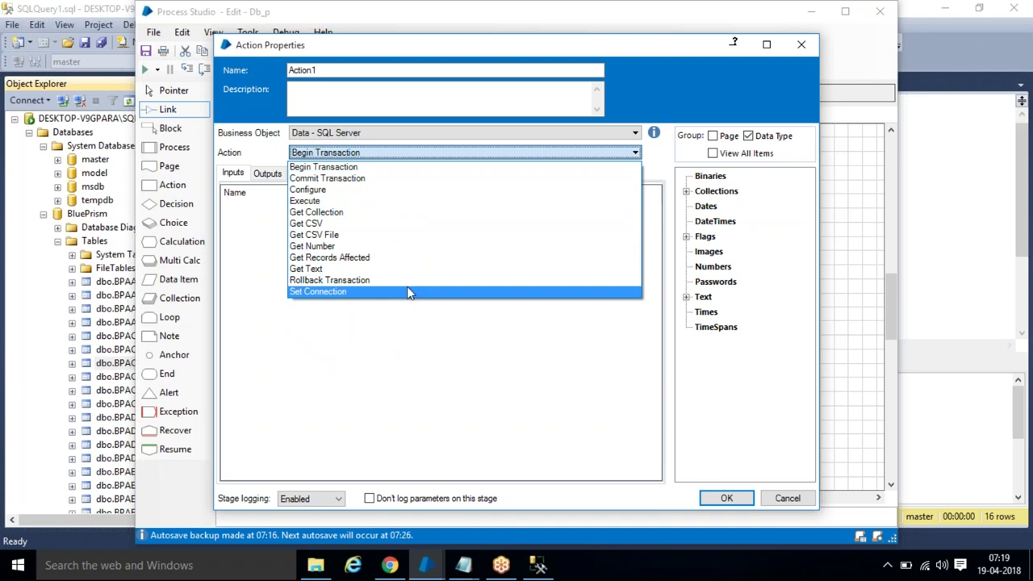
click(387, 235)
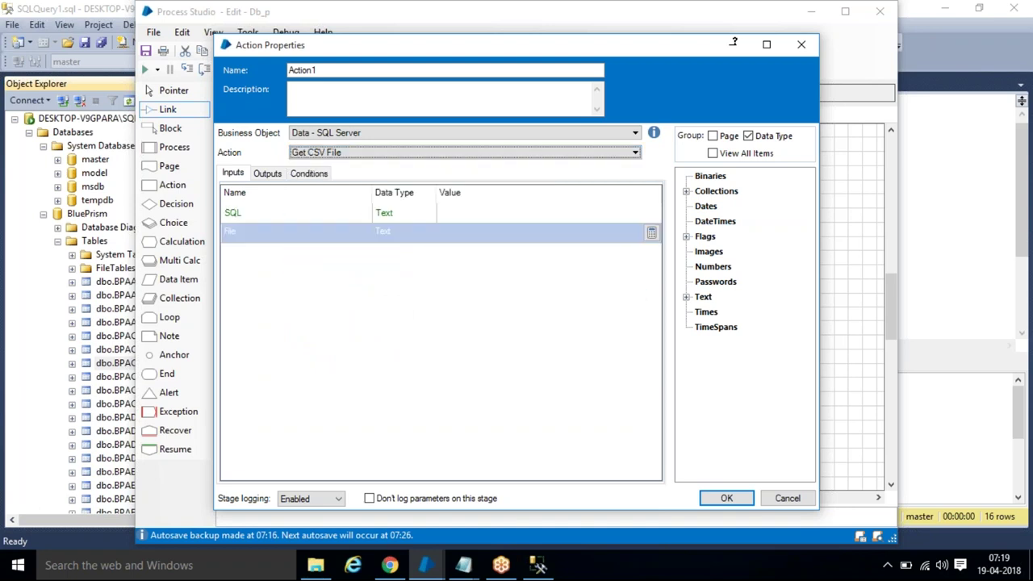
In SQL Server Management Studio, add a semicolon after [BPAProcess] in the processtype,name select statement and copy the statement up to that semicolon
click(468, 212)
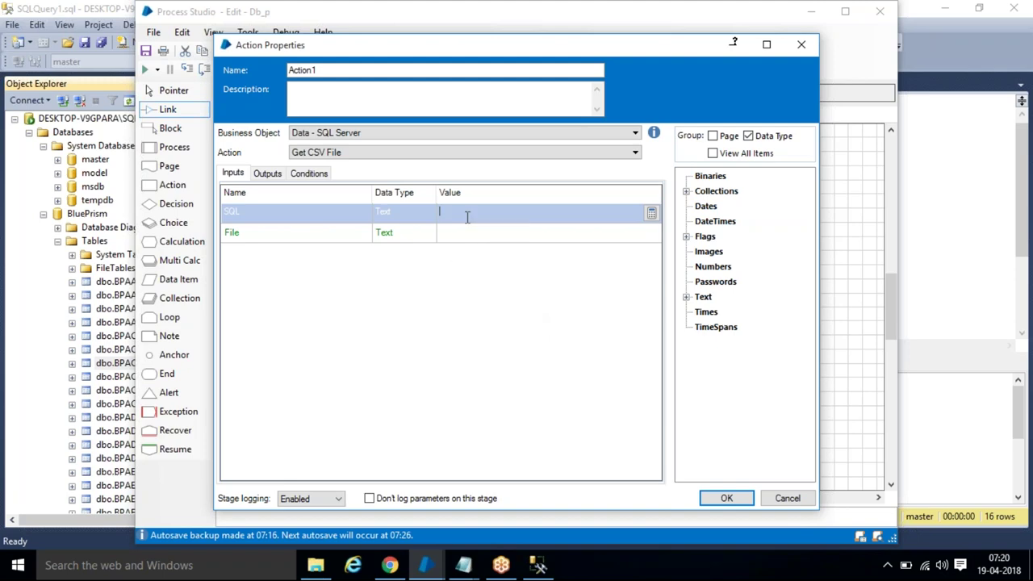
click(538, 565)
click(463, 164)
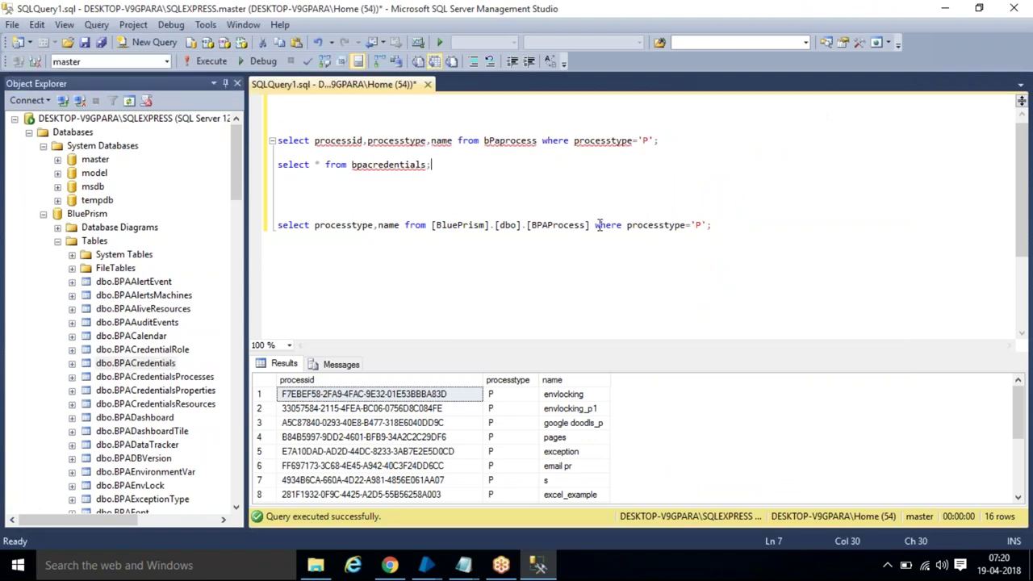
drag(590, 225, 278, 225)
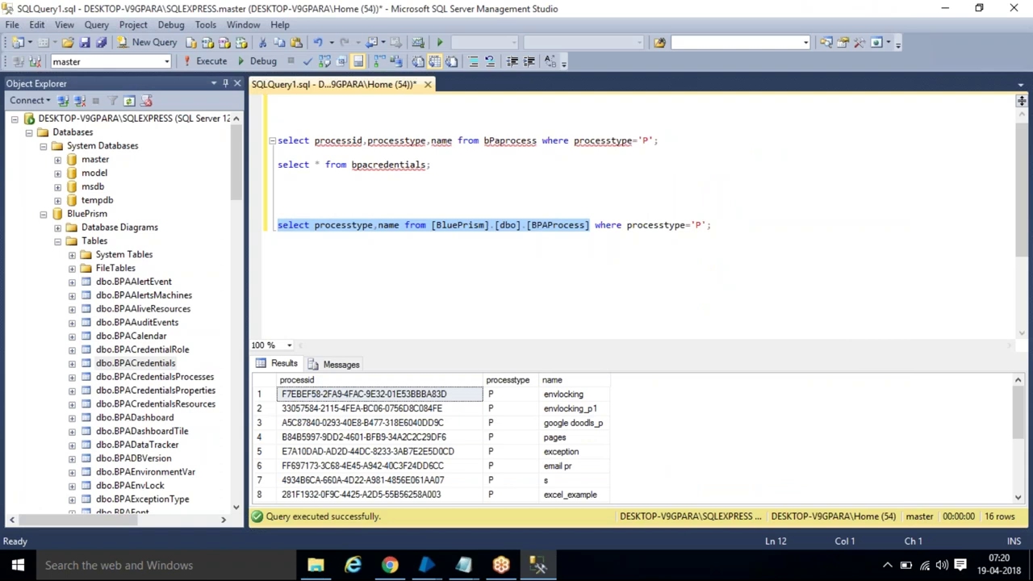
click(591, 227)
text(;)
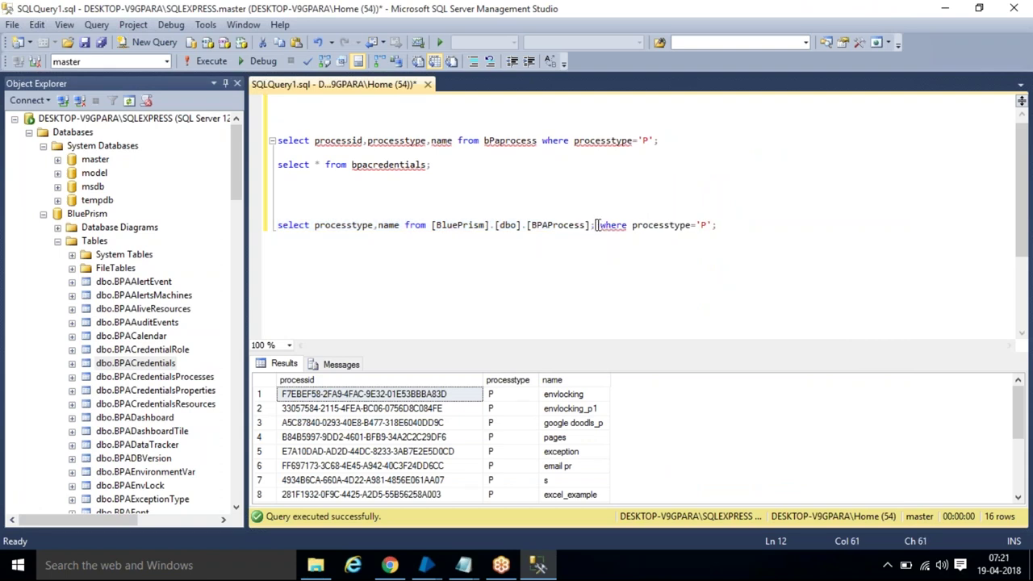
drag(595, 226, 251, 215)
drag(252, 215, 261, 225)
key(ctrl+c)
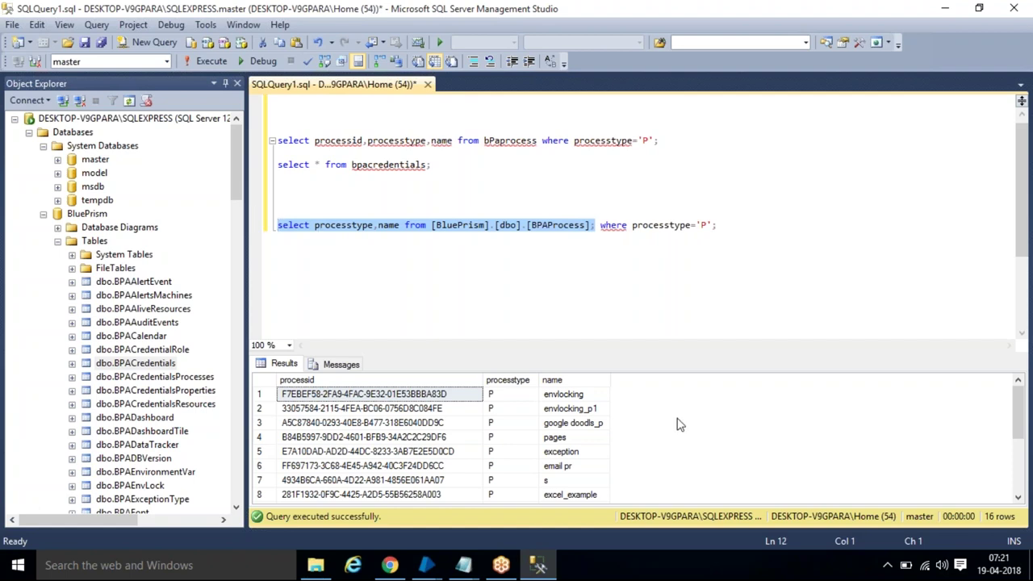
Return to Blue Prism and set the SQL input to "select processtype,name from [BluePrism].[dbo].[BPAProcess];" with its enclosing quotes
click(537, 569)
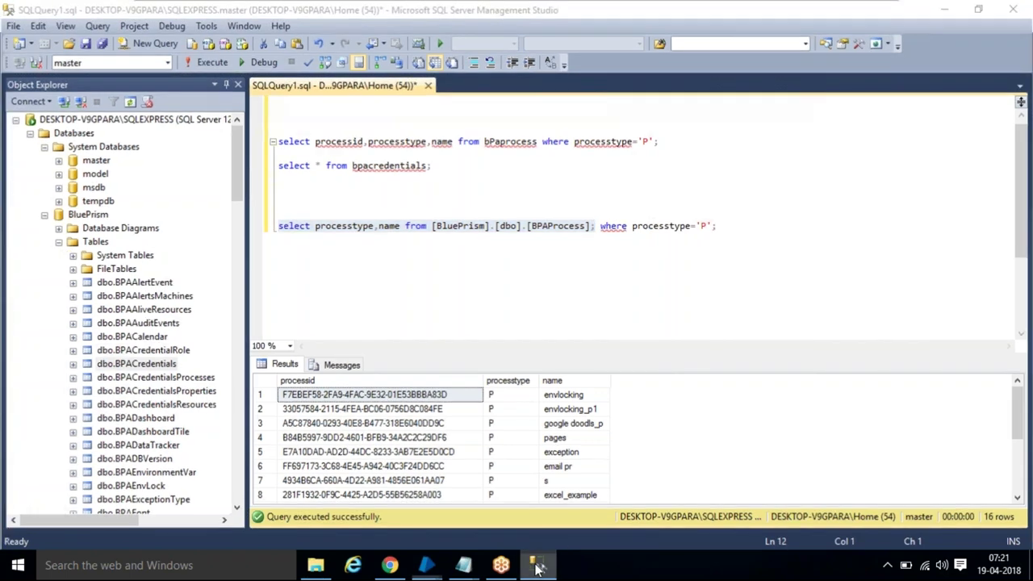
click(474, 209)
text(")
key(ctrl+v)
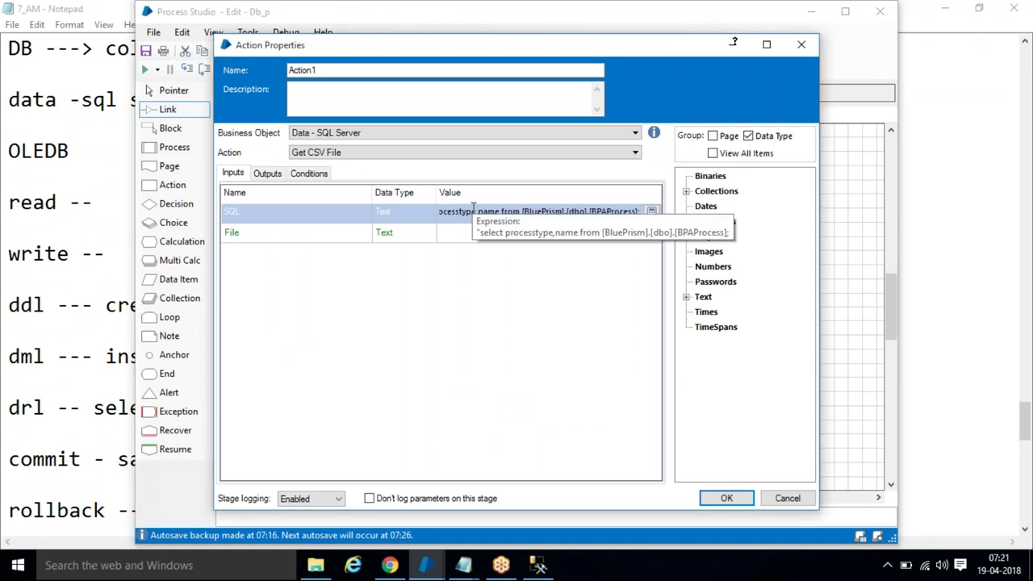
text(")
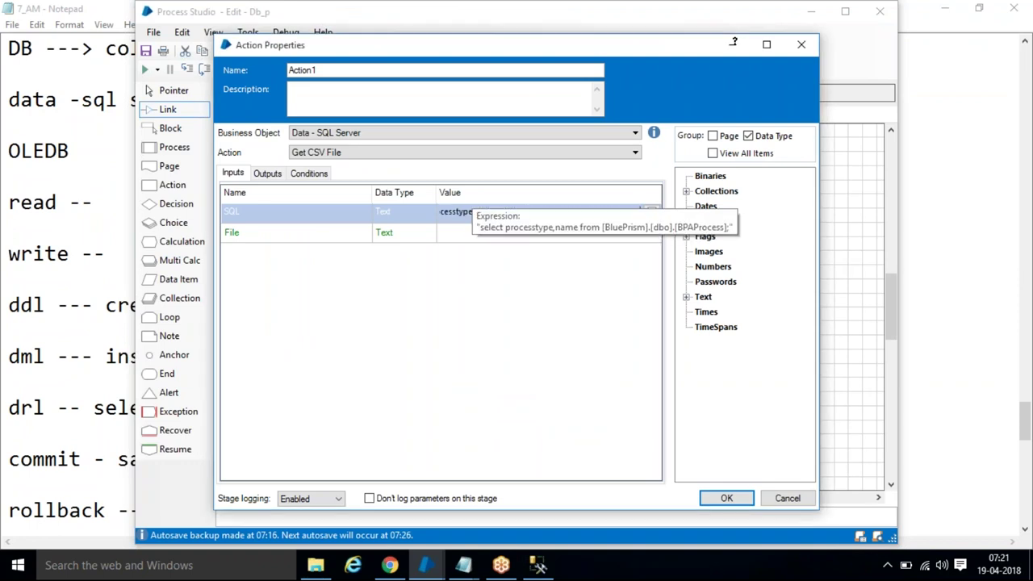
Copy the file path of the Demo_BP text document on the desktop for the action's File input
click(465, 235)
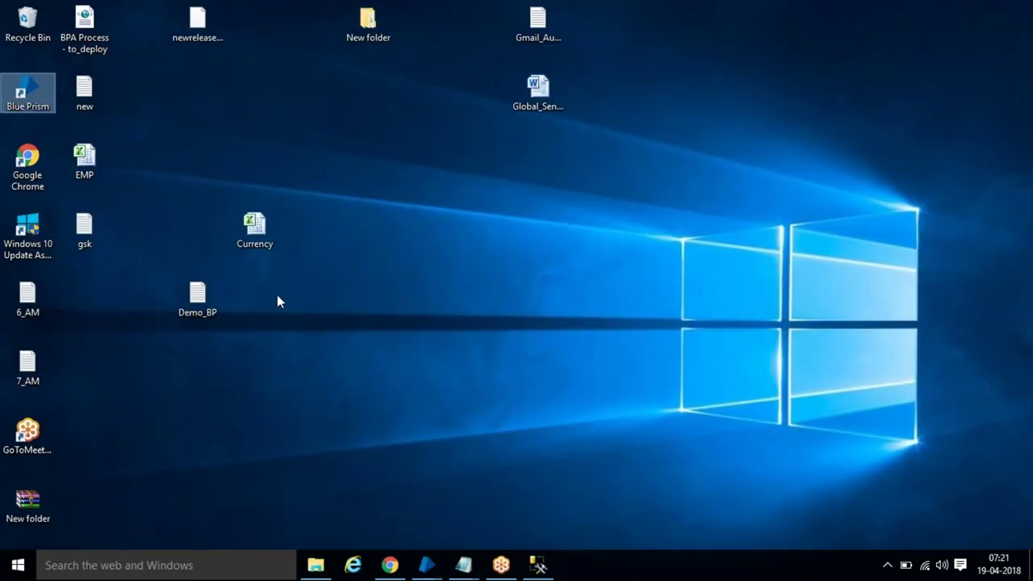
click(198, 297)
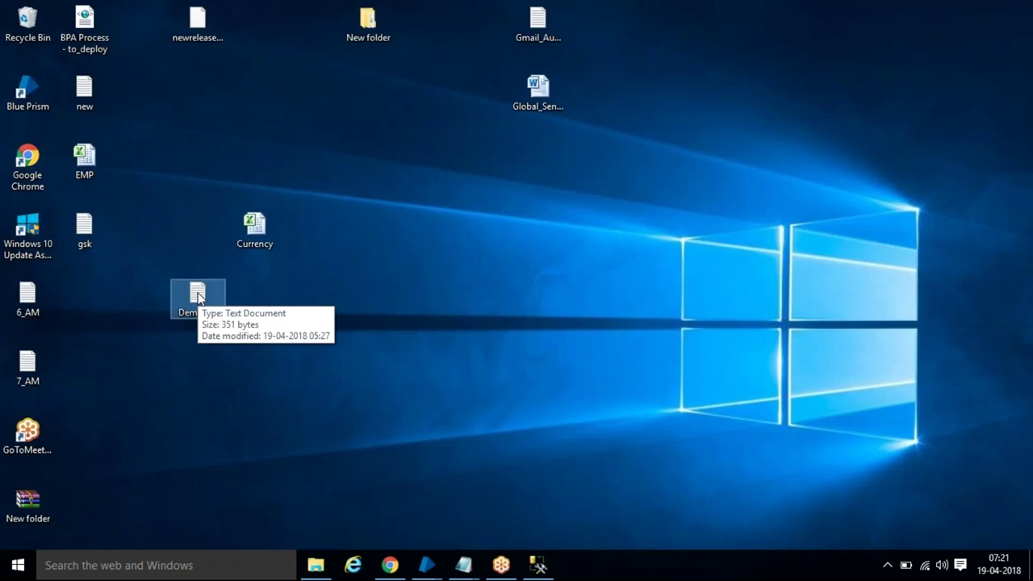
right_click(197, 297)
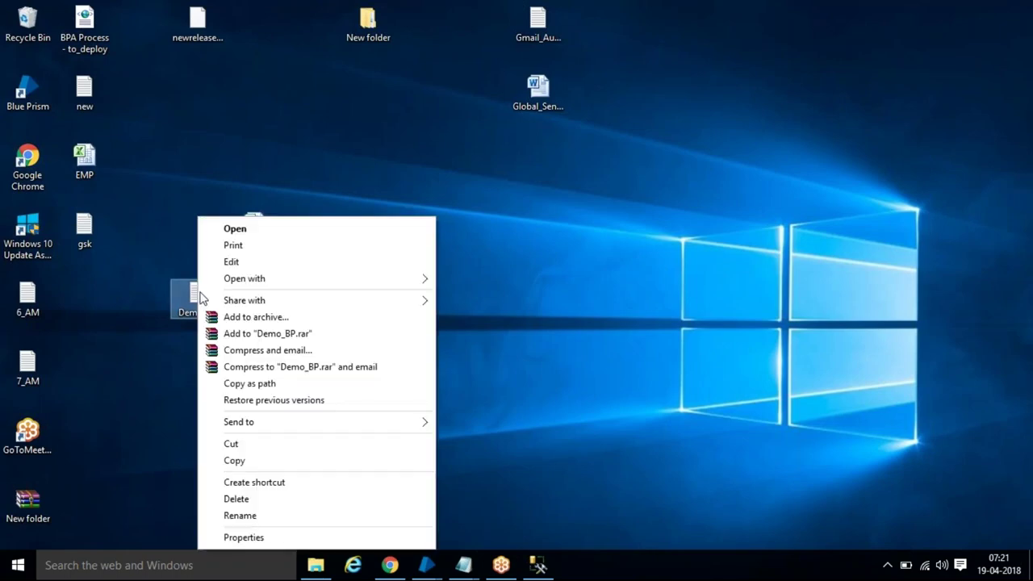
click(304, 386)
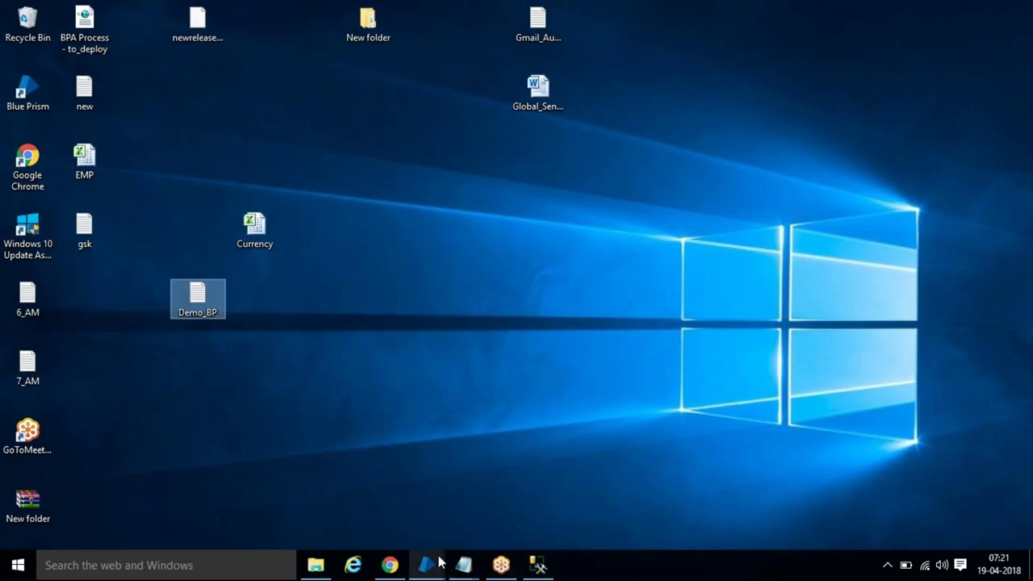
Return to Blue Prism, set the action's File input to "C:\Users\Home\Desktop\sample.csv" and confirm the properties
click(426, 564)
click(476, 510)
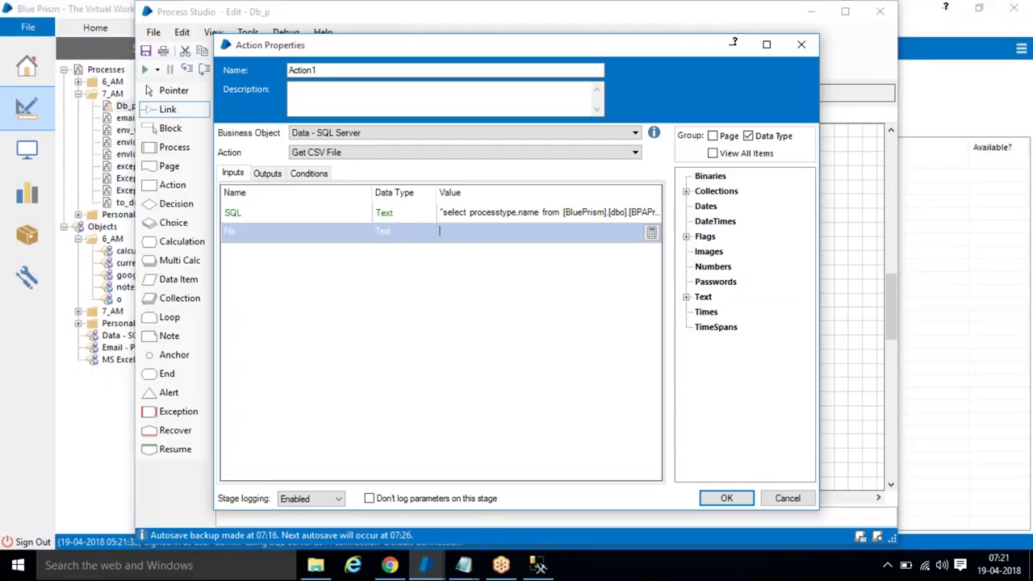
key(ctrl+v)
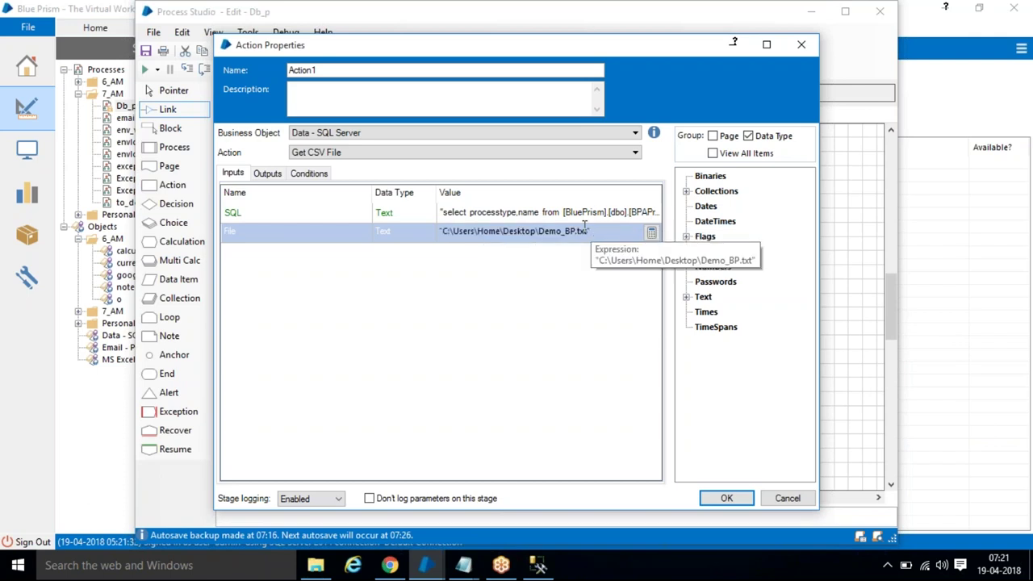
key(BackSpace)
key(BackSpace)
key(BackSpace)
key(BackSpace)
key(BackSpace)
key(BackSpace)
key(BackSpace)
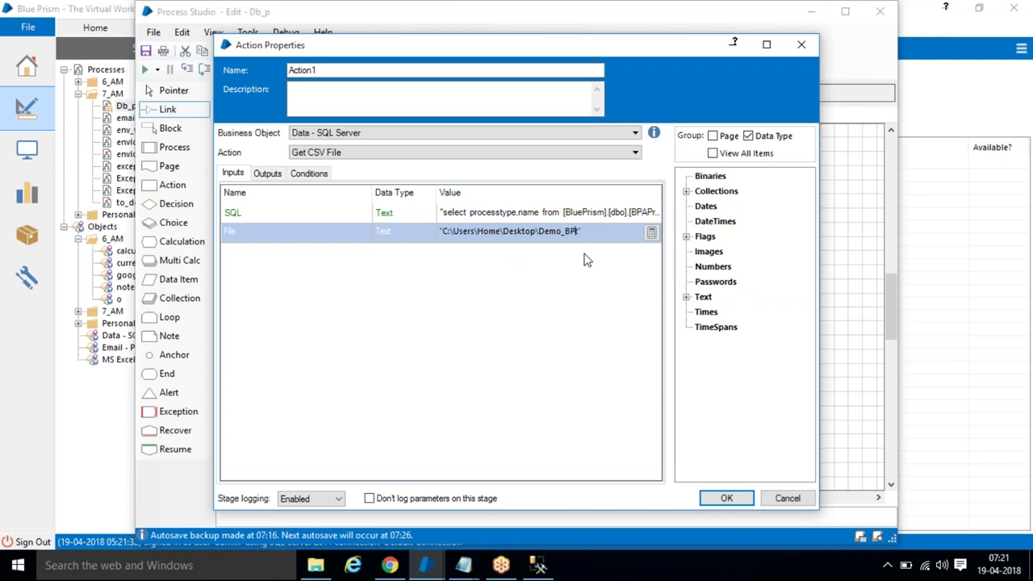
key(BackSpace)
key(BackSpace)
key(BackSpace)
key(BackSpace)
text(sample.csvt)
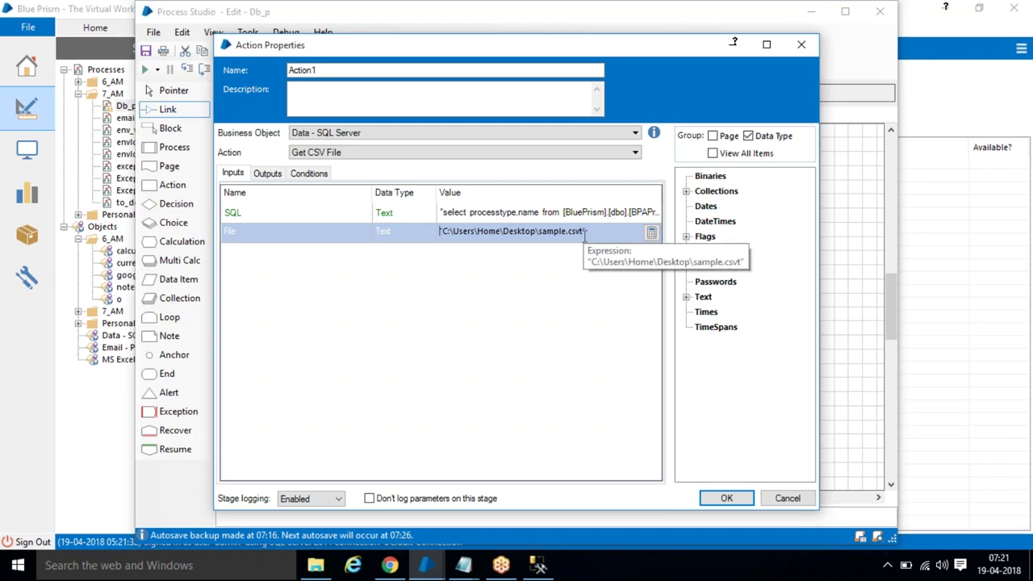
key(BackSpace)
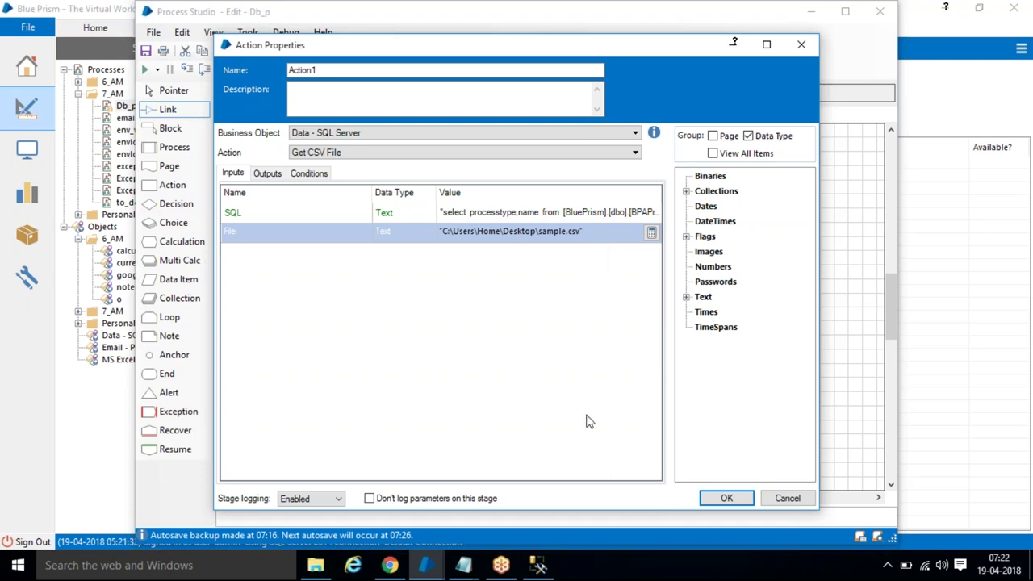
click(726, 496)
Link the flow from get collection through the new action to End, and rename that action csv
drag(558, 288, 551, 363)
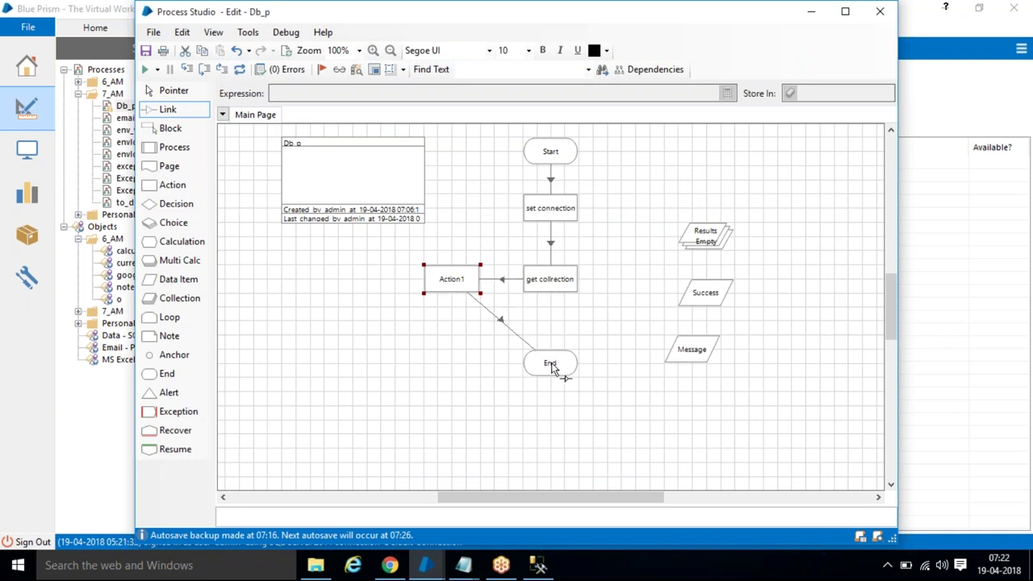
double_click(468, 288)
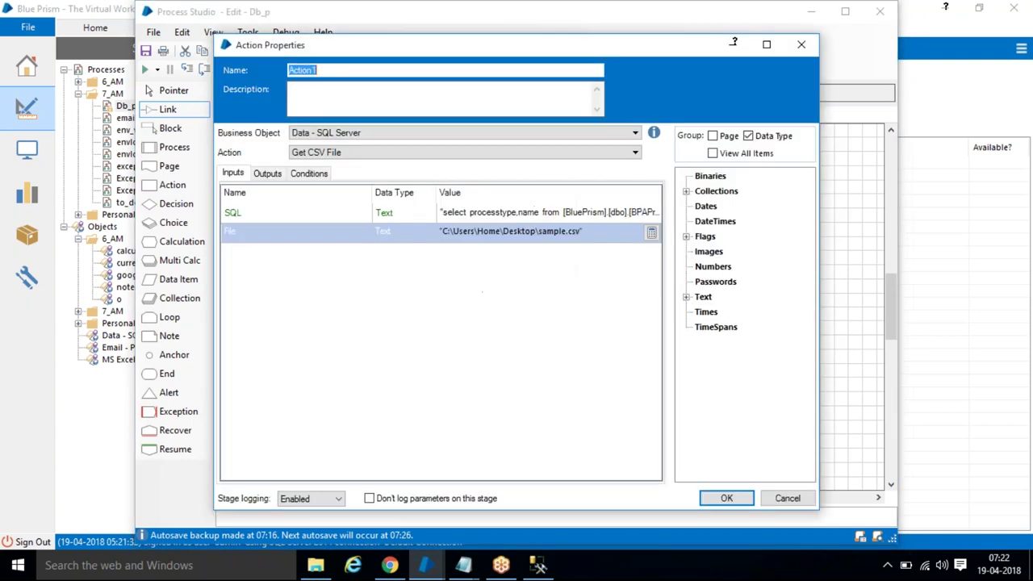
text(csv)
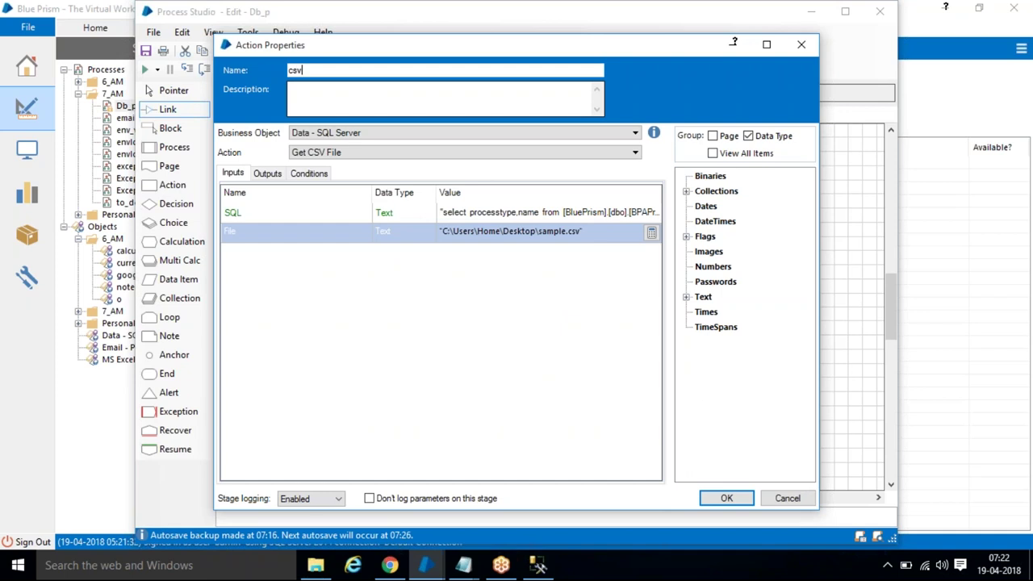
click(726, 498)
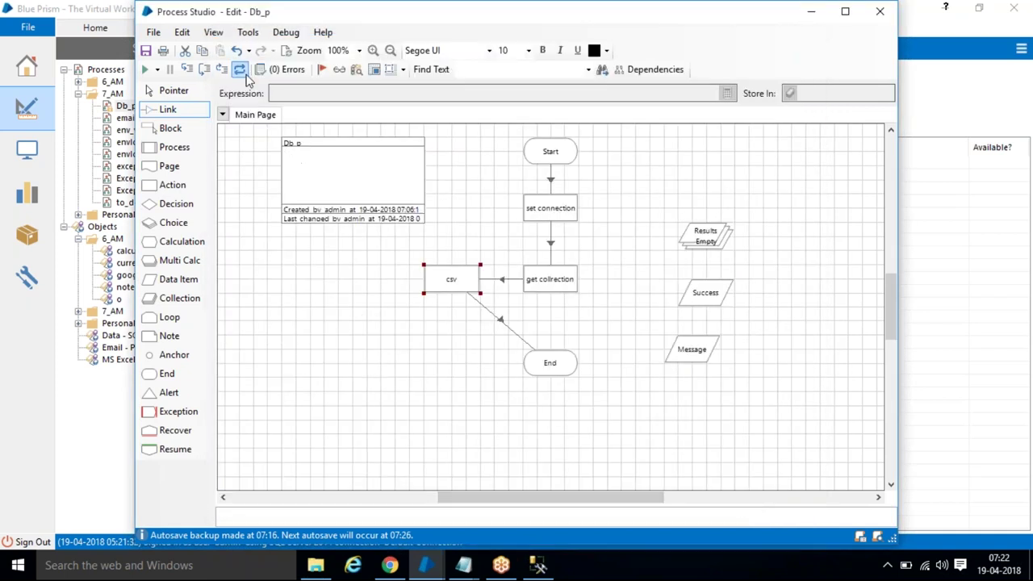
Run the Db_p process and locate the exported sample file on the desktop
click(145, 70)
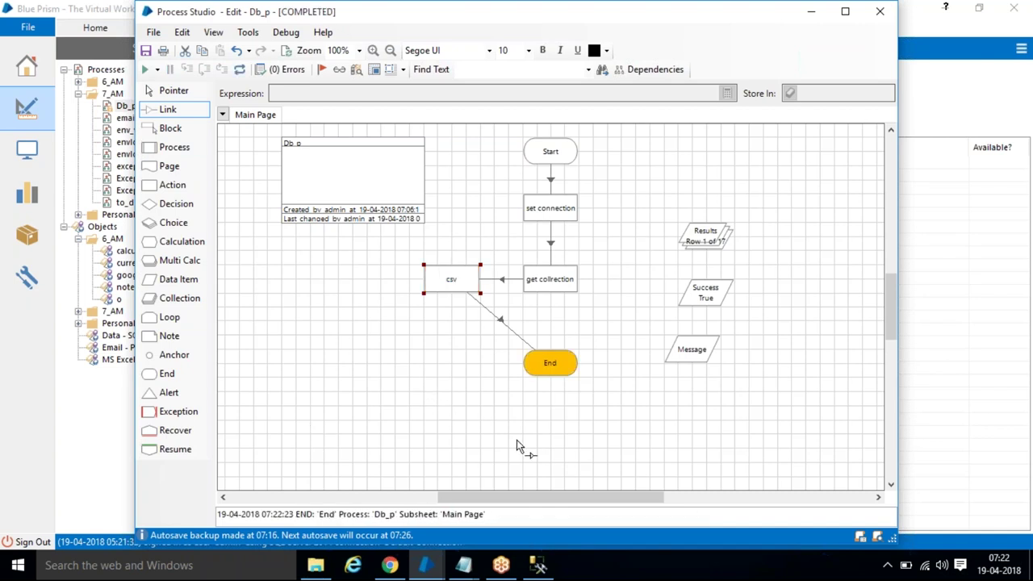
key(super+d)
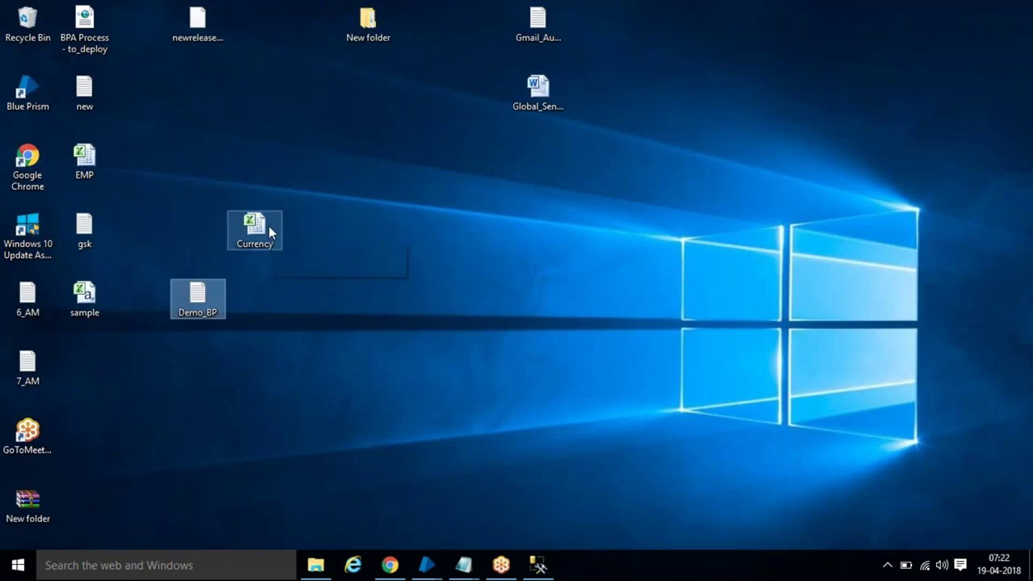
click(100, 294)
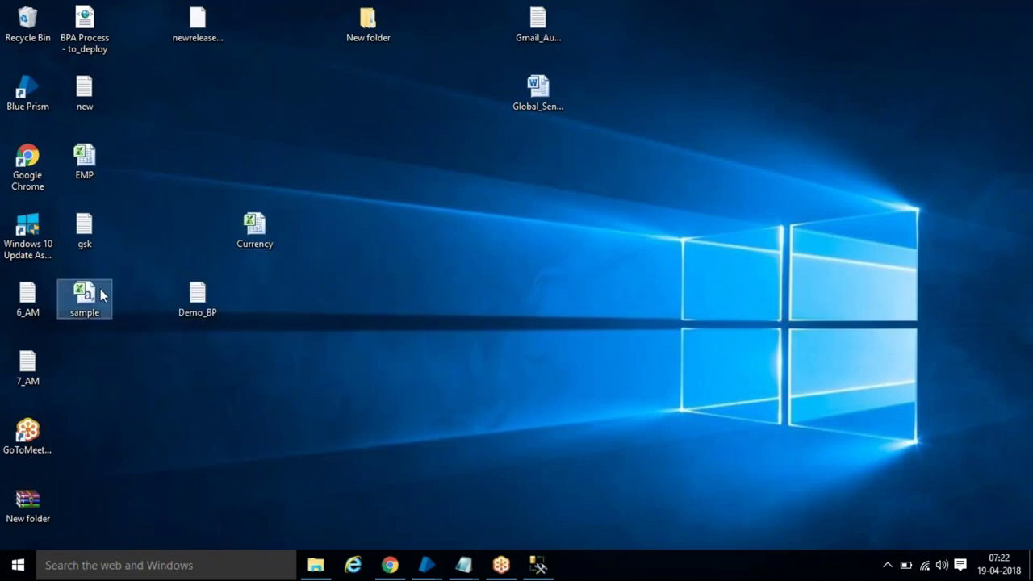
right_click(100, 289)
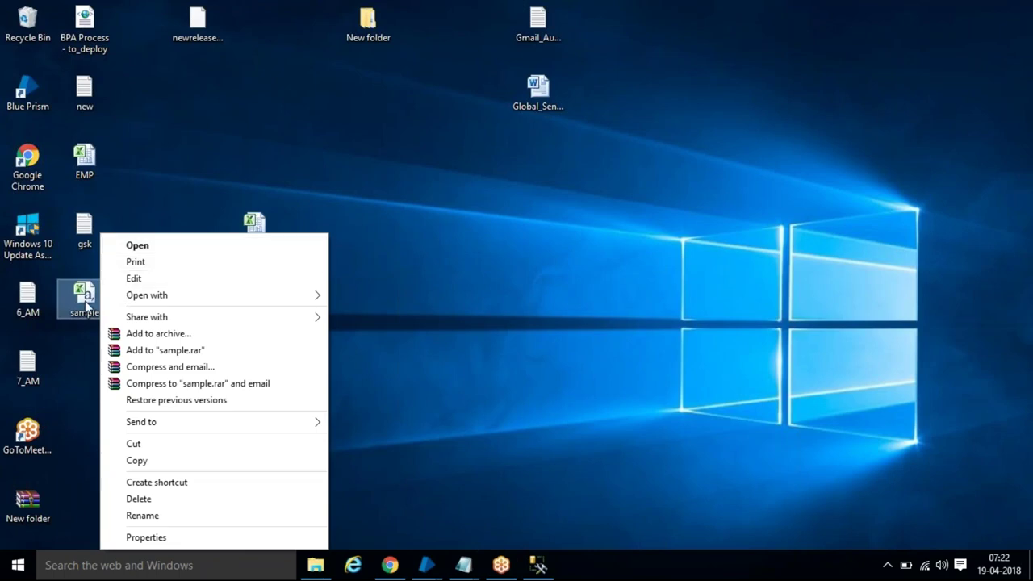
click(87, 341)
Move the Currency workbook directly below the sample file on the desktop, and open sample in a maximized Excel window
drag(235, 248, 79, 377)
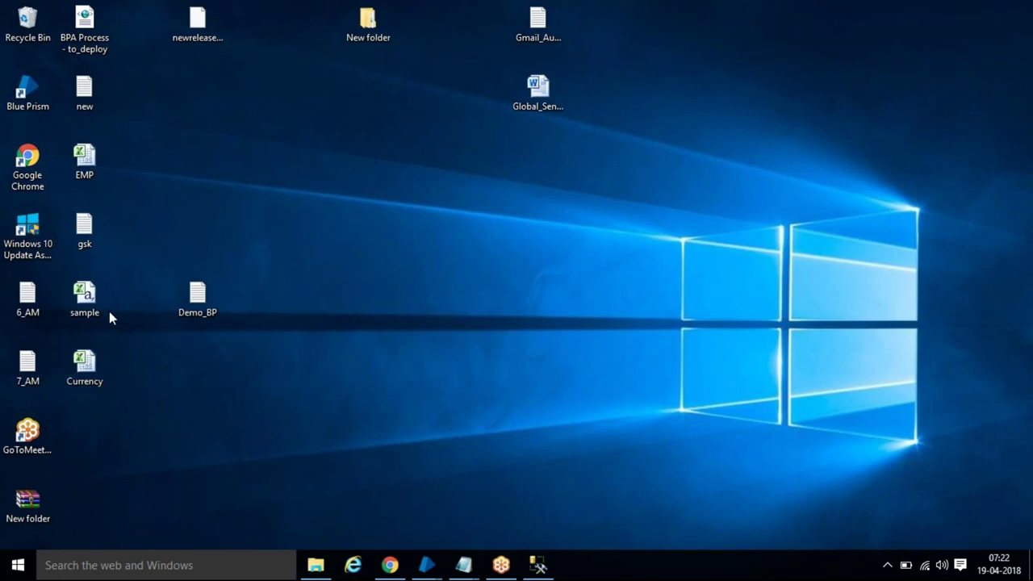
right_click(98, 304)
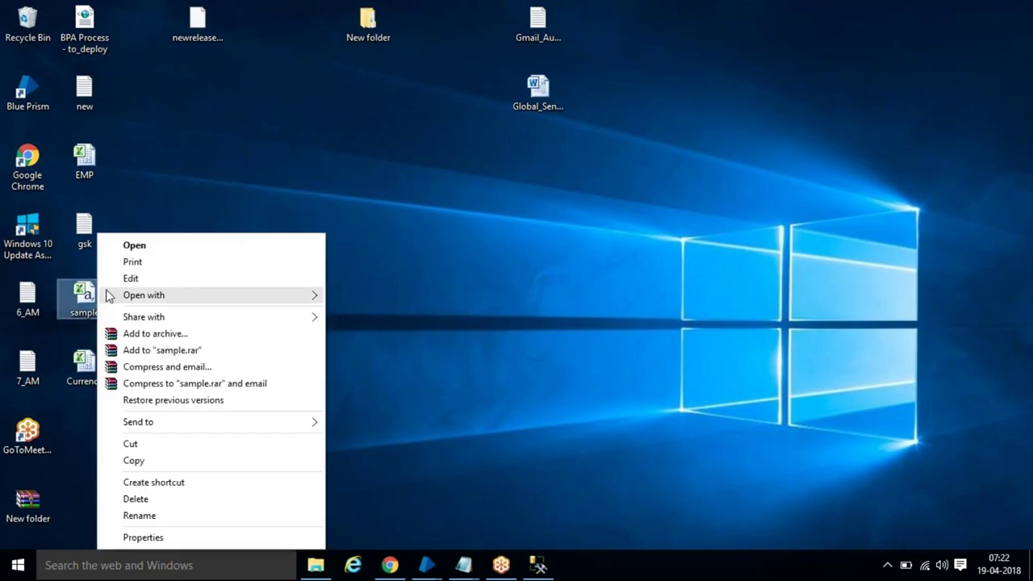
click(132, 246)
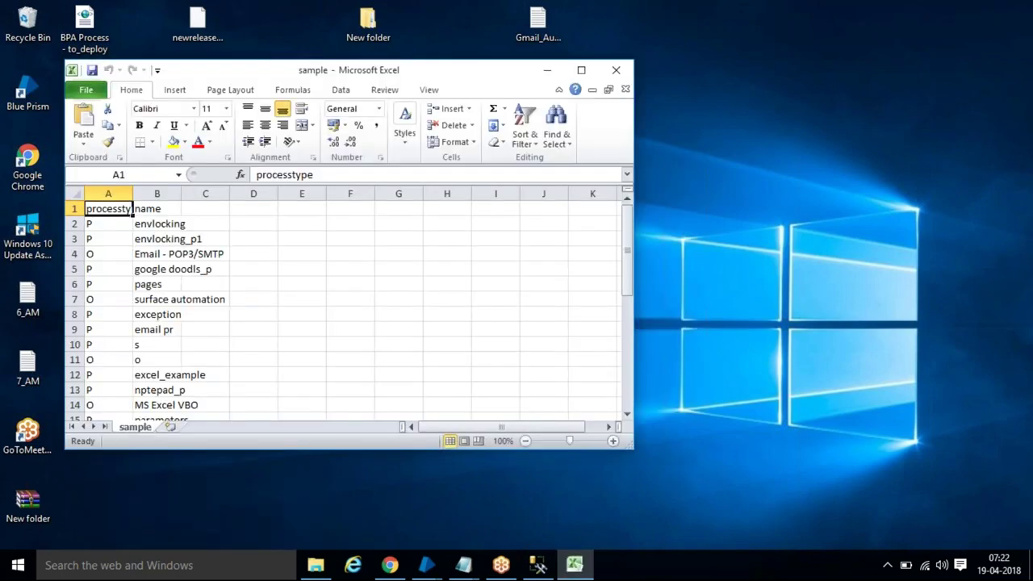
click(581, 71)
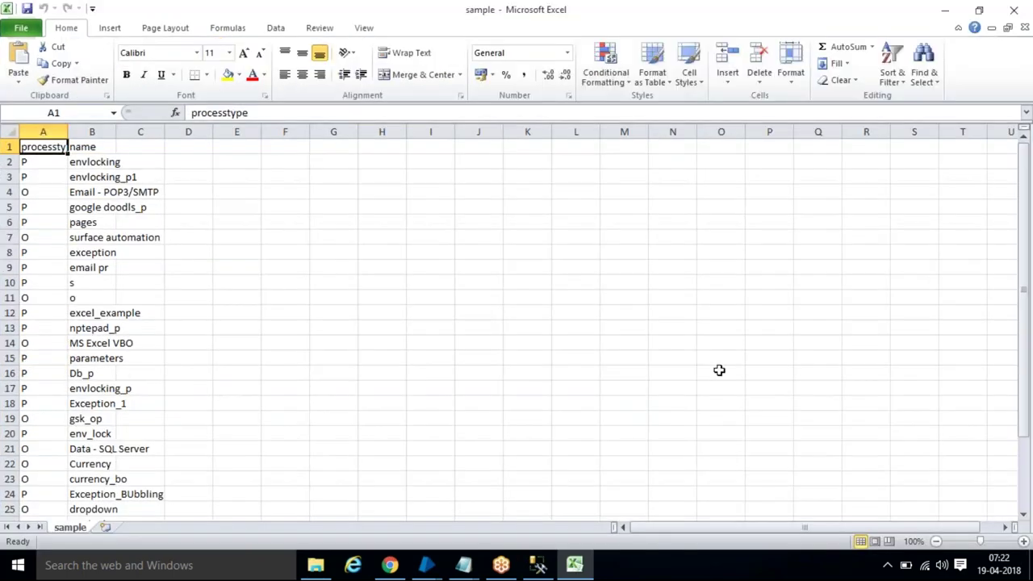
Examine the exported processtype and name rows in the sample file, and close Excel
scroll(184, 365, down, 10)
scroll(184, 365, up, 10)
scroll(97, 347, down, 8)
scroll(94, 346, up, 8)
scroll(77, 388, down, 1)
scroll(122, 476, down, 2)
scroll(111, 420, up, 3)
scroll(112, 423, down, 6)
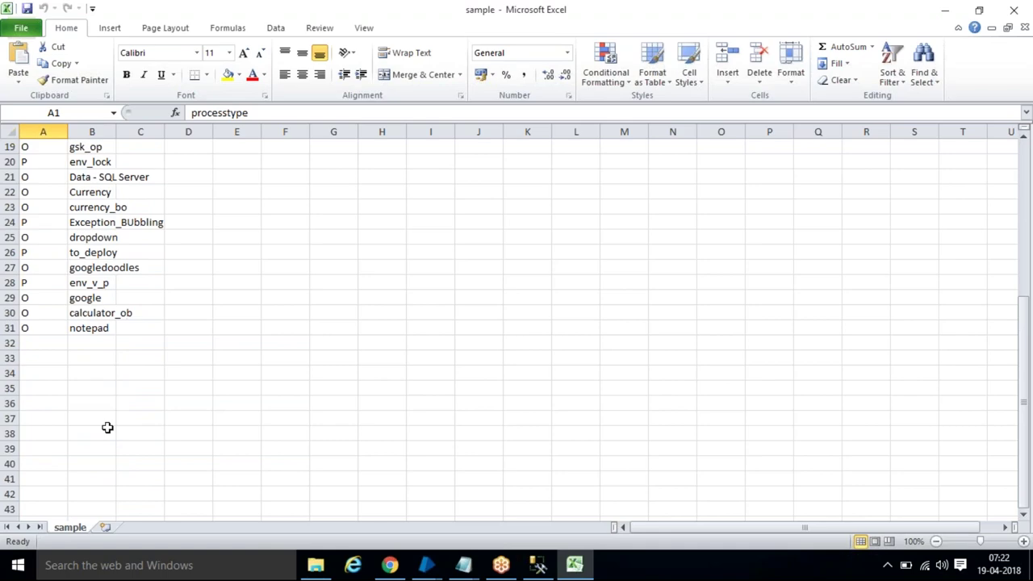
scroll(107, 427, up, 6)
click(1014, 17)
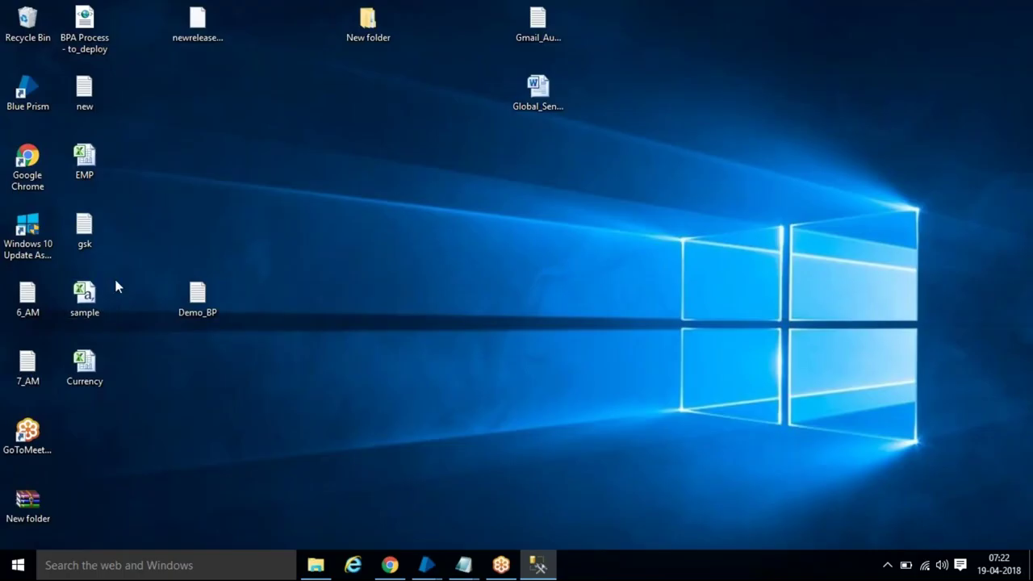
Compare the file types of the sample and Currency files in their properties
right_click(115, 281)
right_click(97, 289)
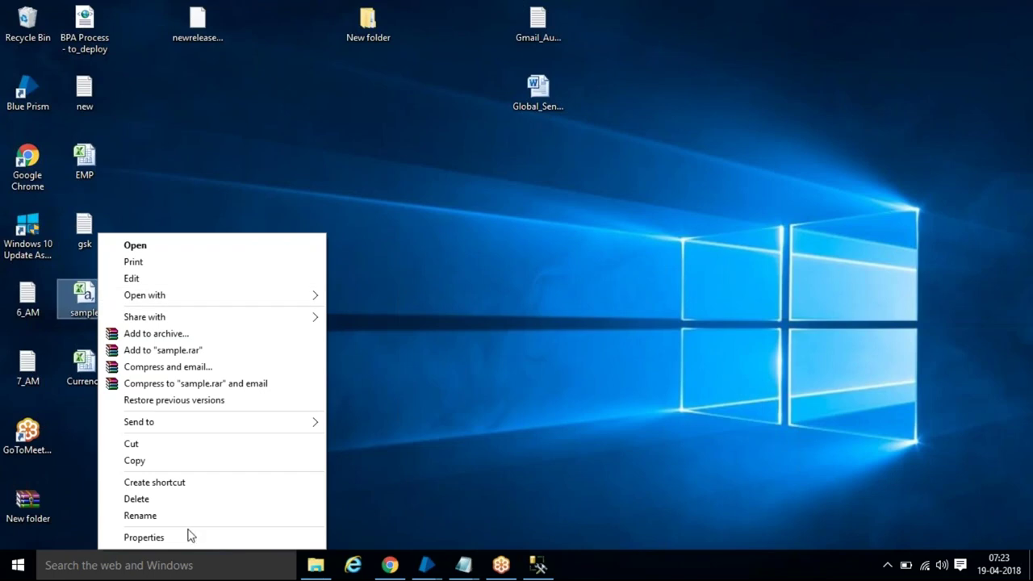
click(190, 537)
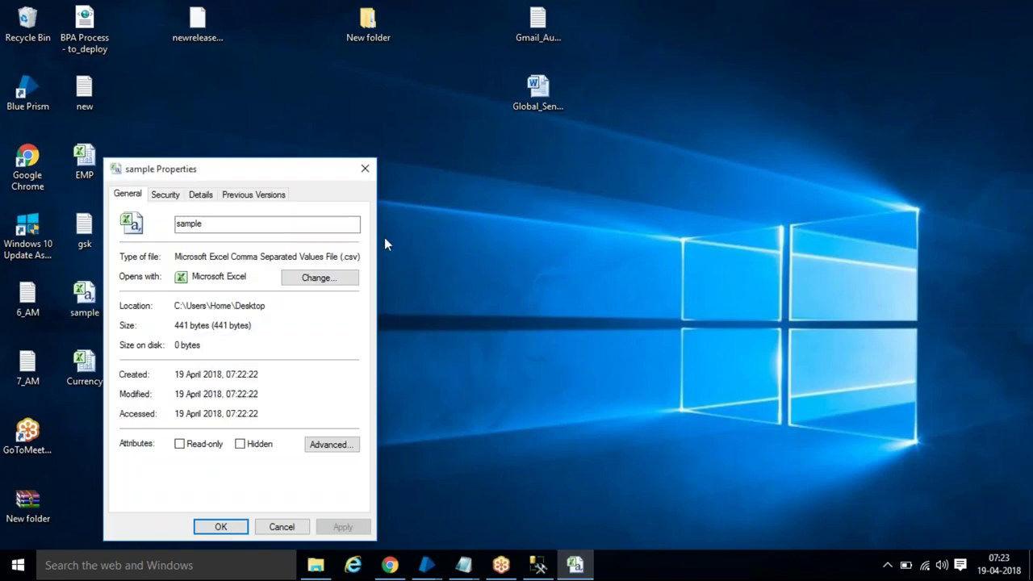
click(365, 168)
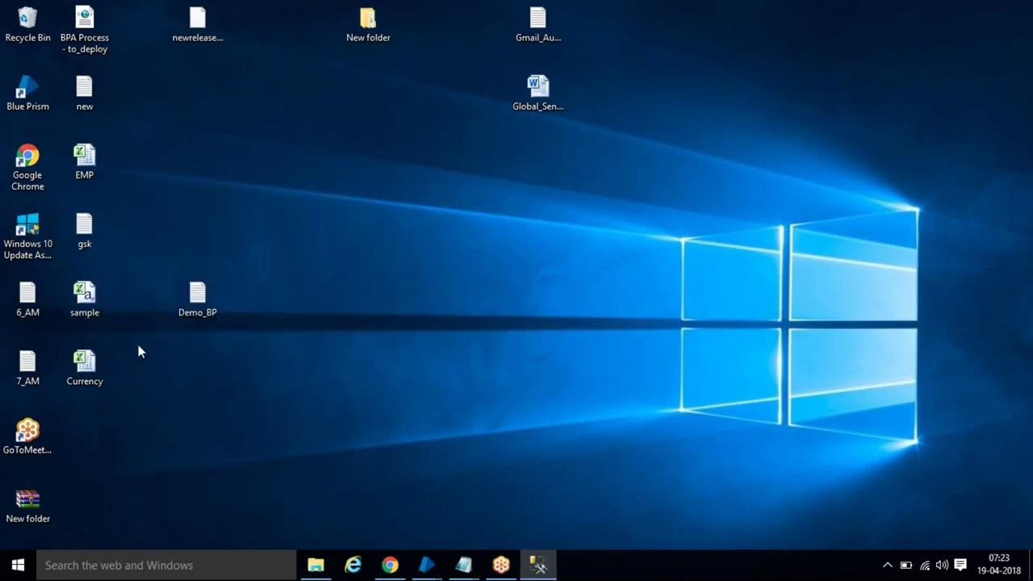
right_click(91, 357)
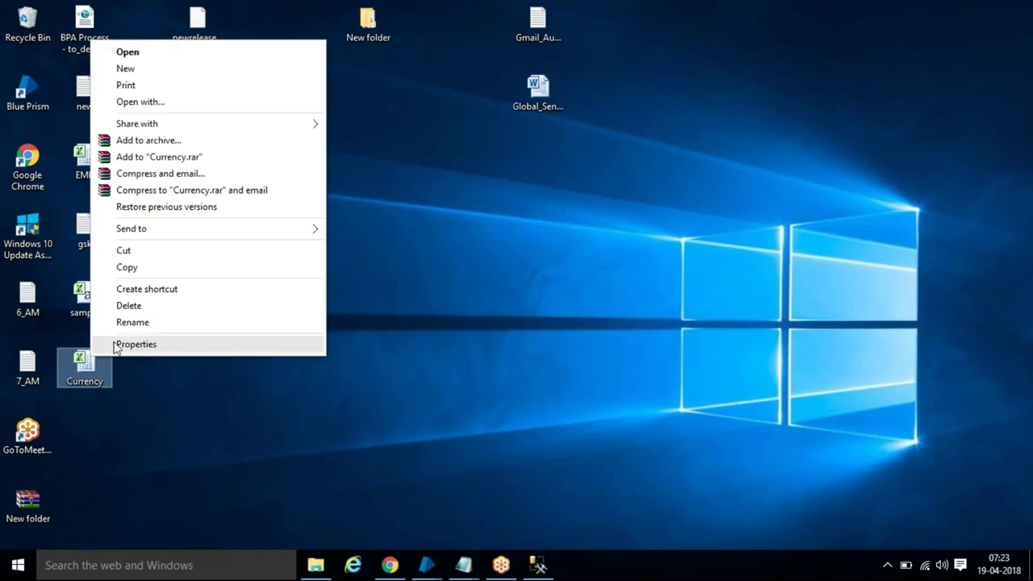
click(114, 344)
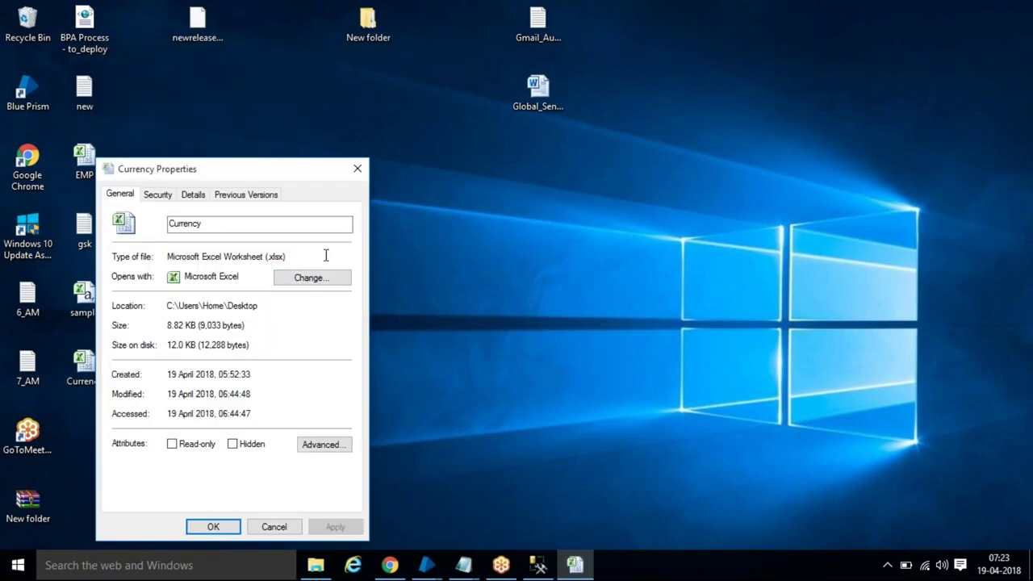
click(357, 169)
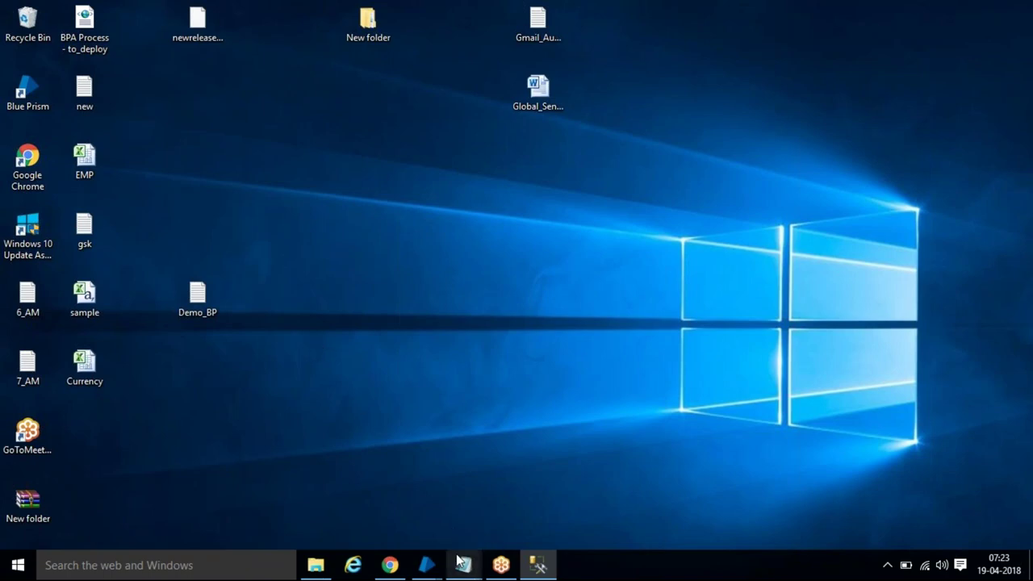
Return to the Db_p process in Blue Prism and add an action stage named execute below the csv stage
mouse_move(428, 571)
click(491, 505)
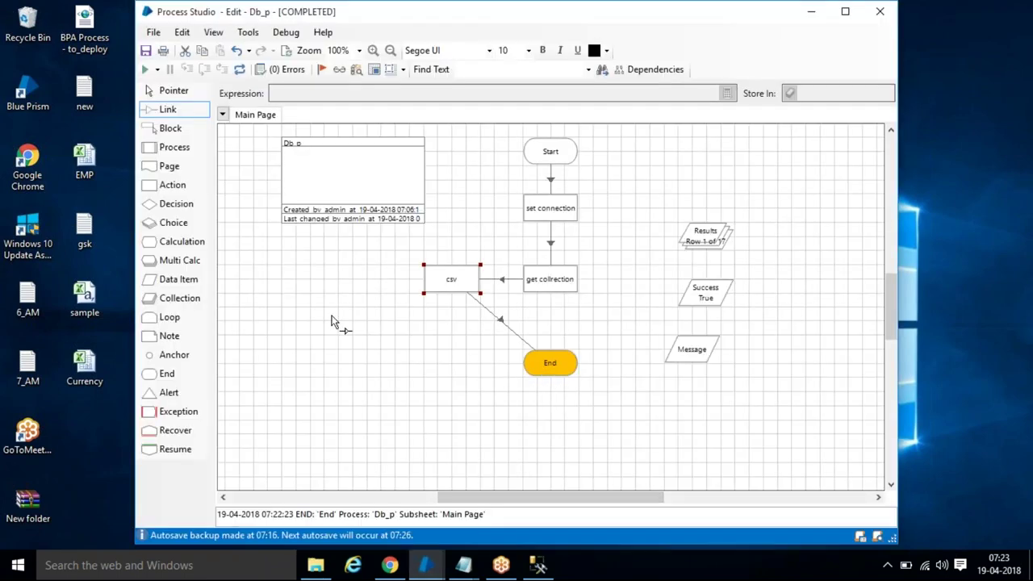
drag(172, 185, 449, 331)
double_click(446, 333)
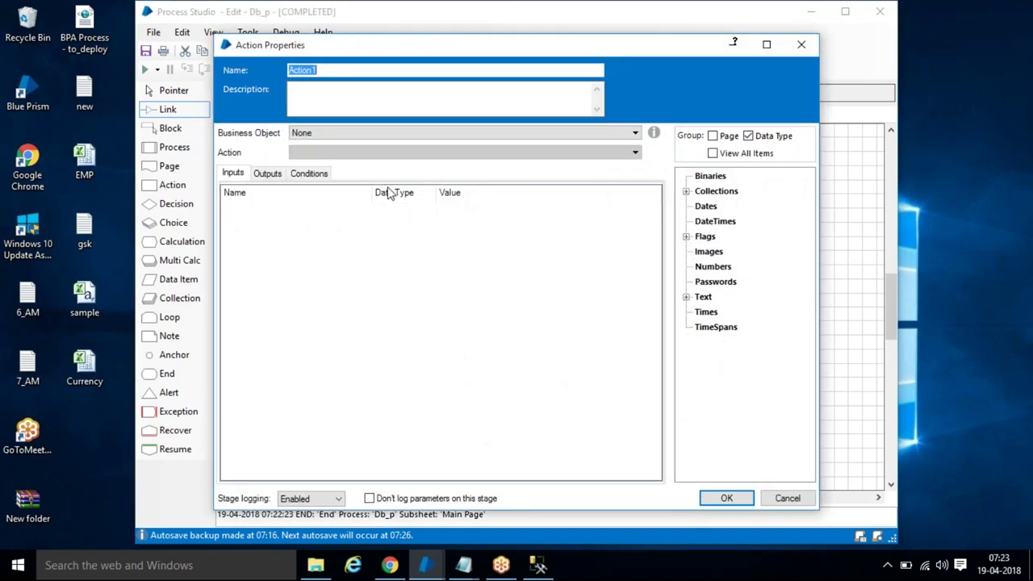
click(373, 131)
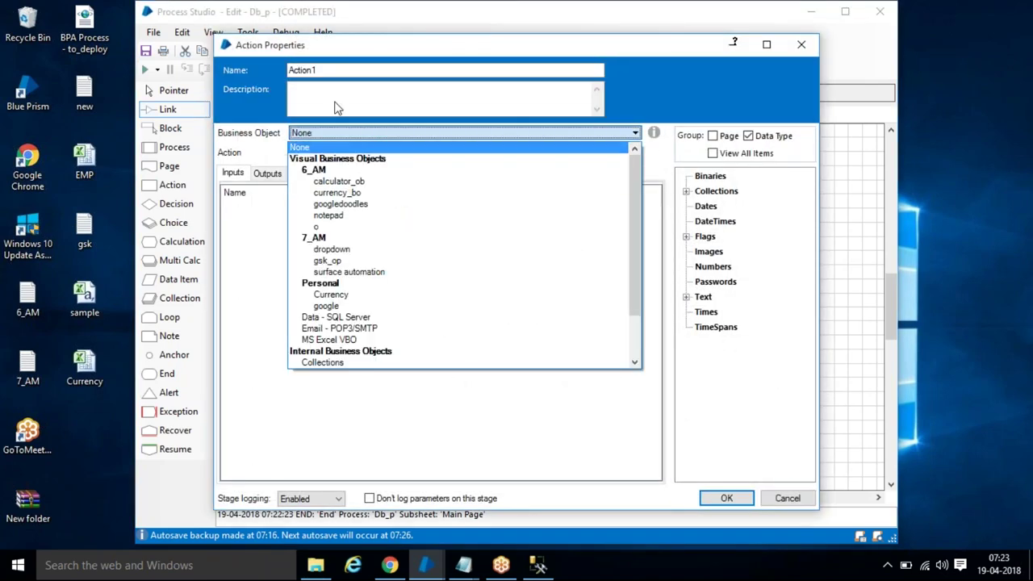
click(323, 75)
double_click(324, 75)
text(e)
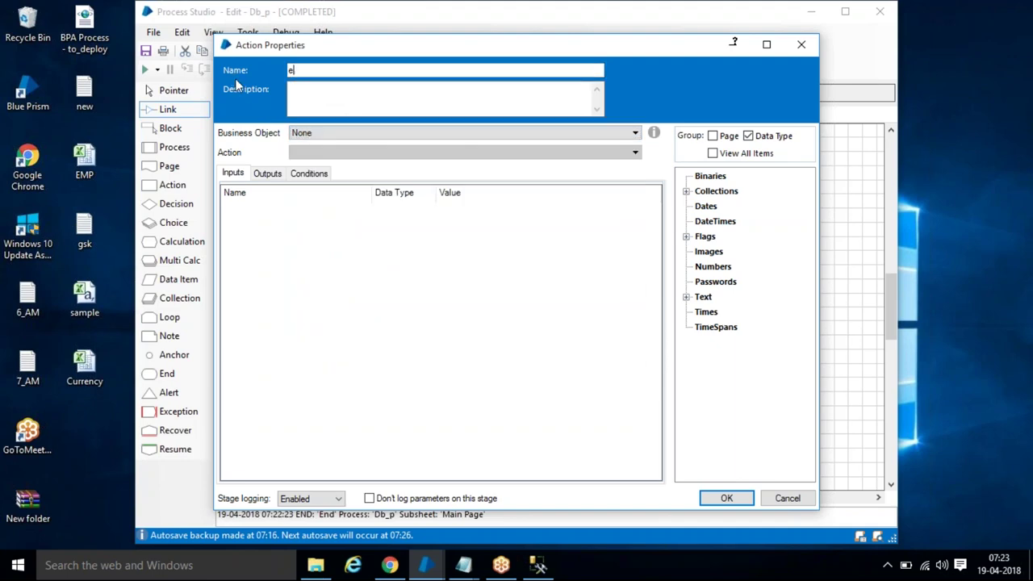
text(xecute)
Set the execute stage's business object to Data - SQL Server and its action to Execute, and start editing its Query input
click(373, 133)
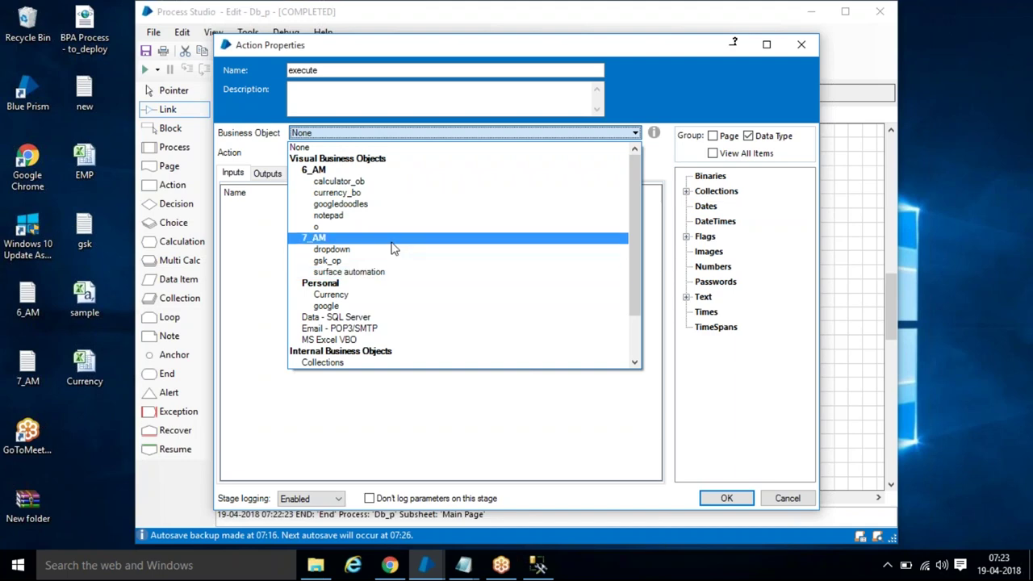
scroll(392, 246, down, 2)
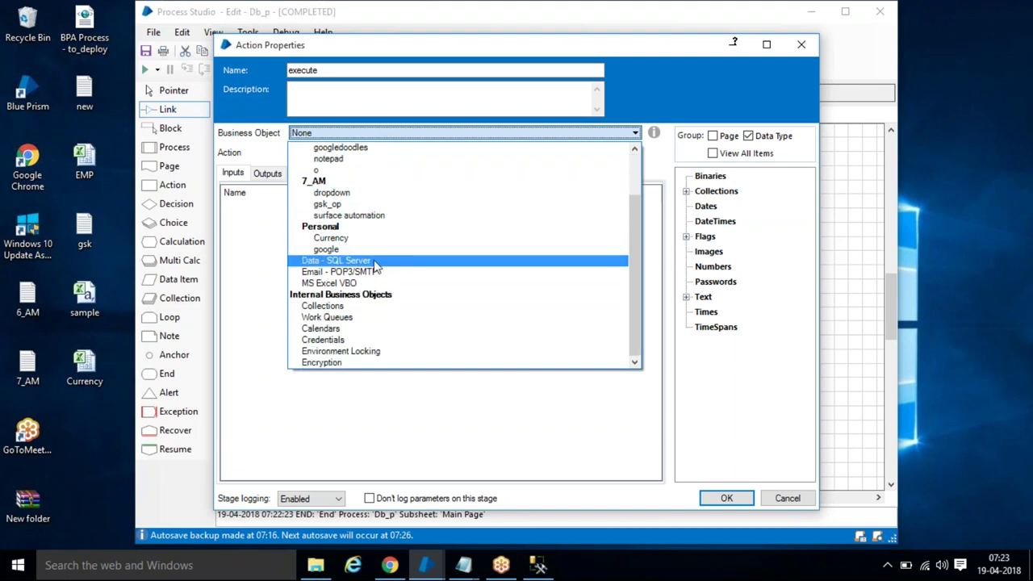
click(376, 260)
click(396, 152)
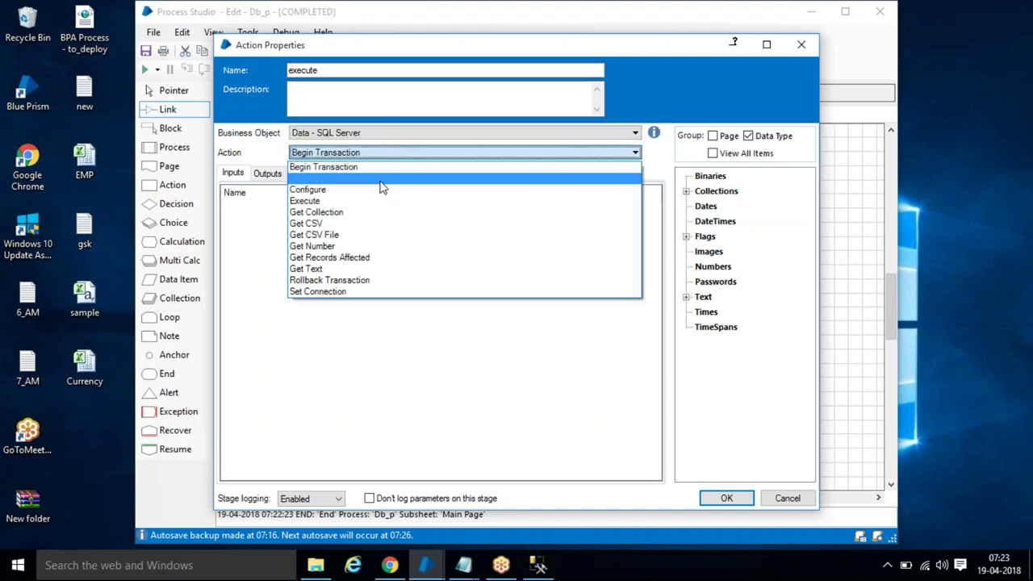
click(370, 203)
click(440, 212)
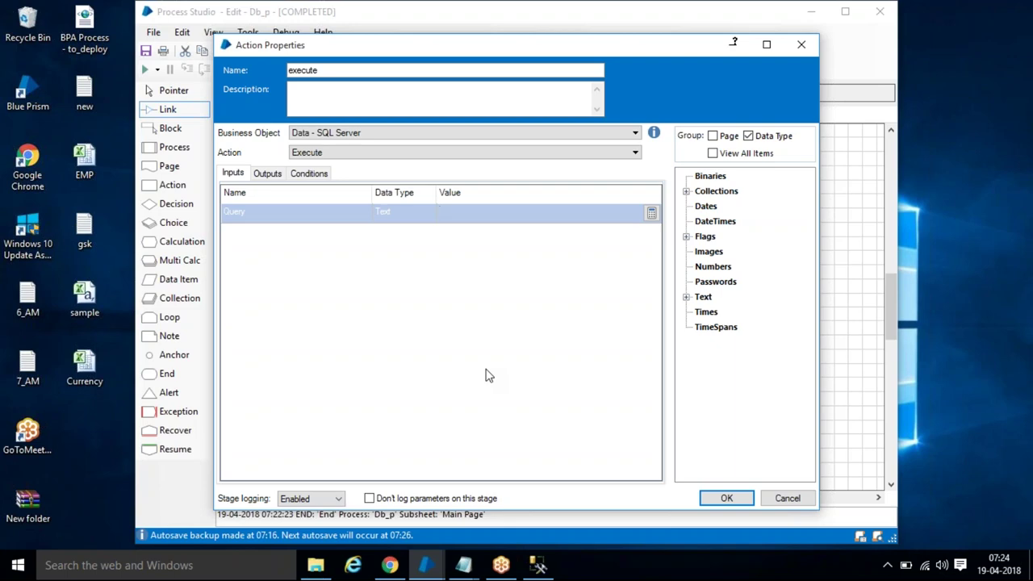
Switch to SQL Server Management Studio and try to run the bpacredentials select query against the master database
click(554, 557)
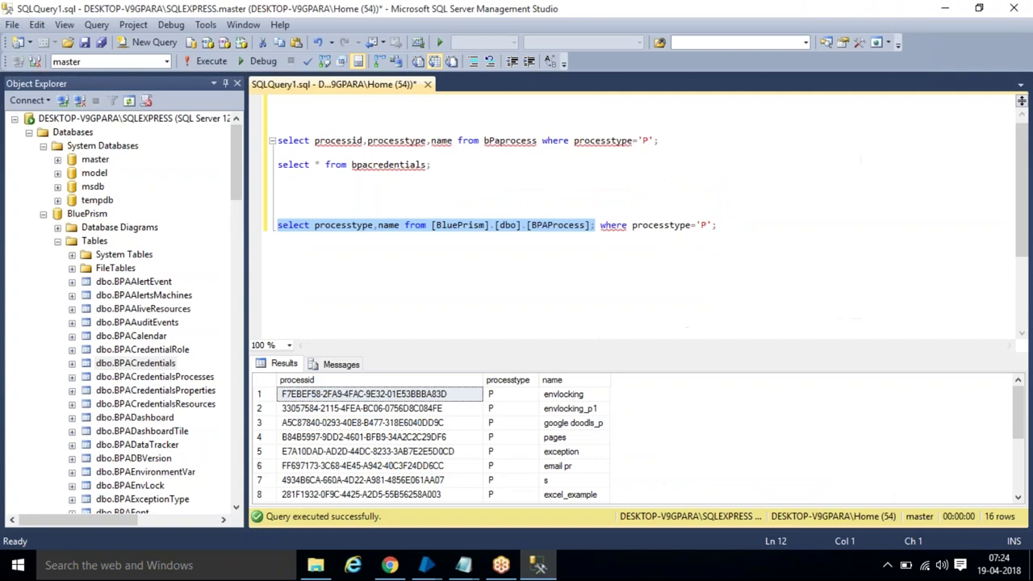
click(483, 225)
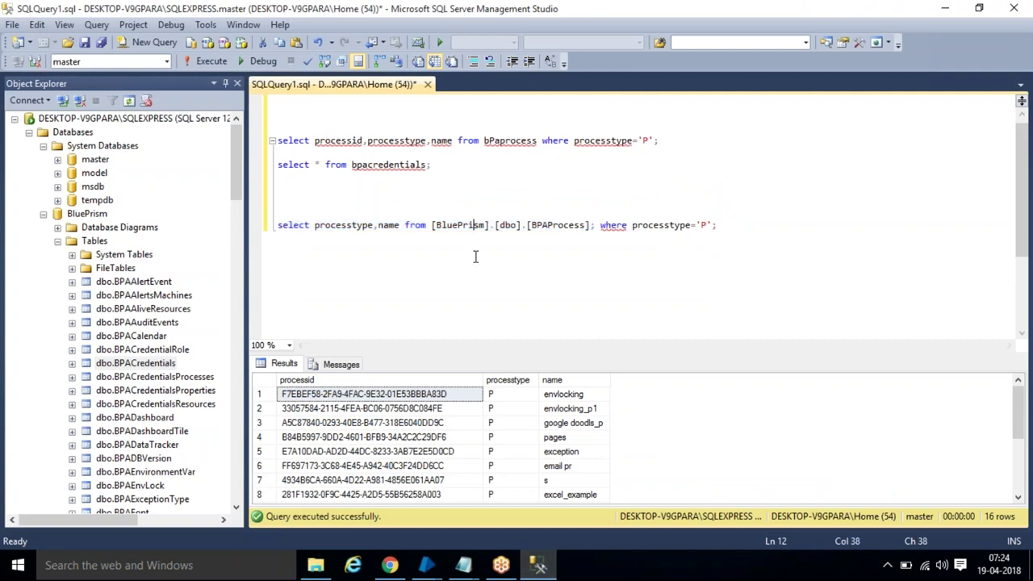
scroll(476, 256, down, 3)
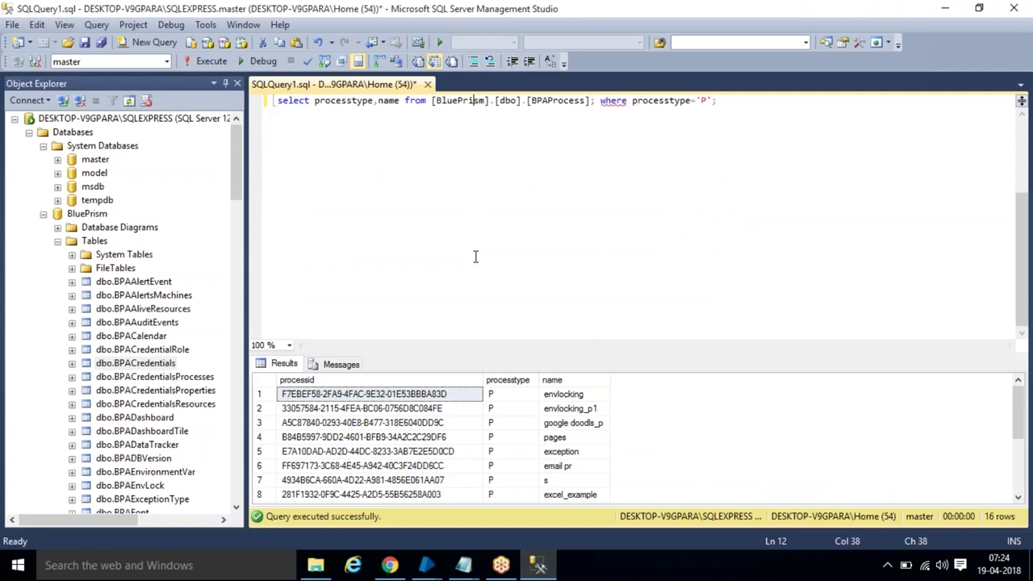
scroll(475, 256, up, 3)
click(428, 173)
drag(429, 173, 278, 149)
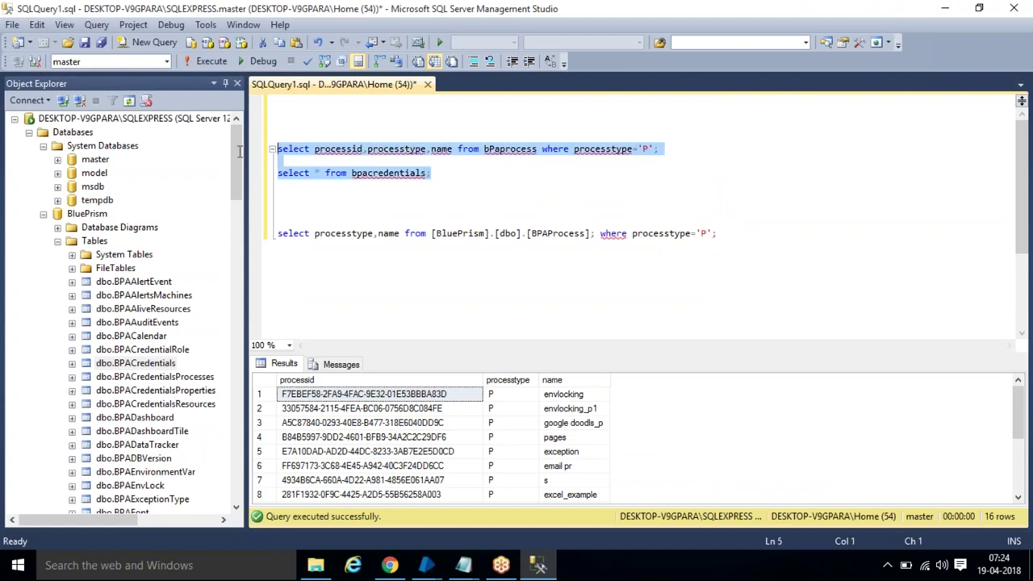
click(450, 173)
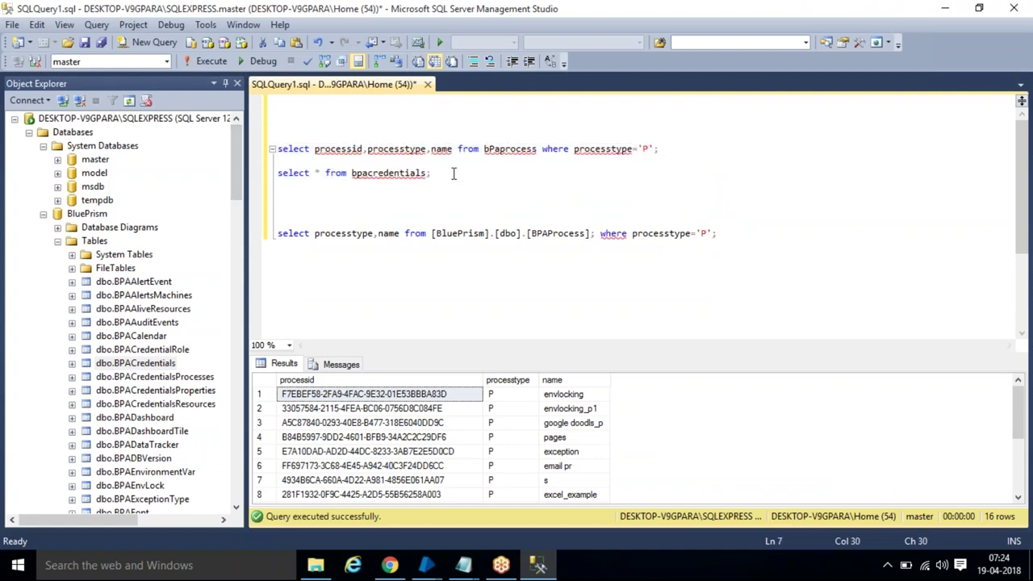
drag(450, 173, 230, 159)
click(202, 62)
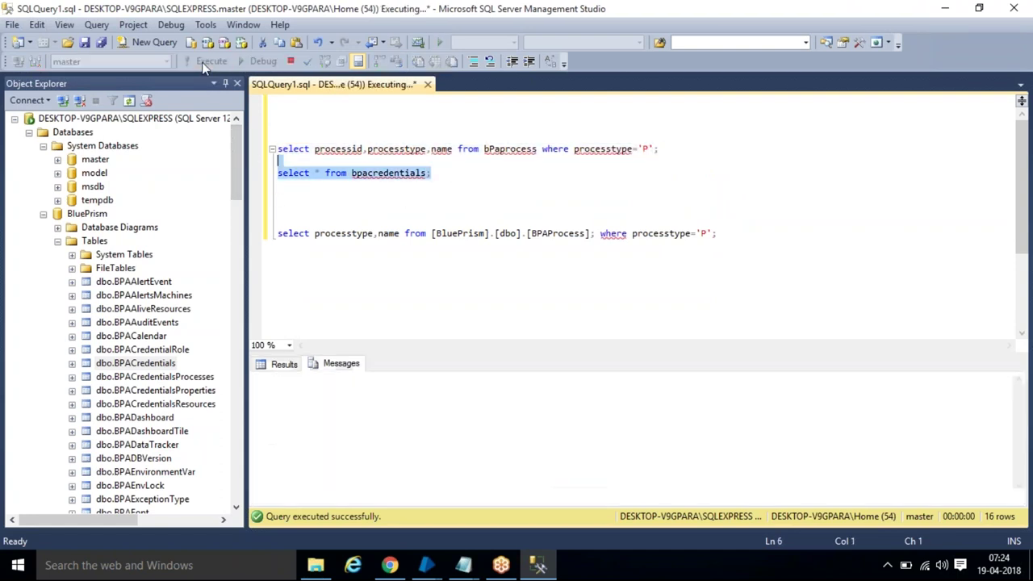
Set the active database to BluePrism and run the query select * from bpacredentials;
click(93, 60)
click(167, 61)
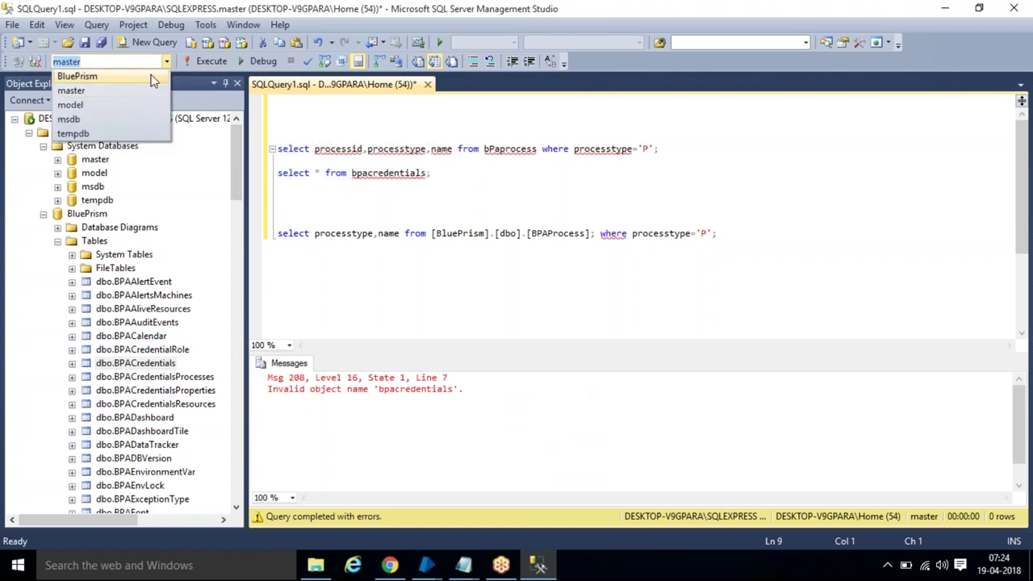
click(152, 75)
drag(445, 174, 277, 173)
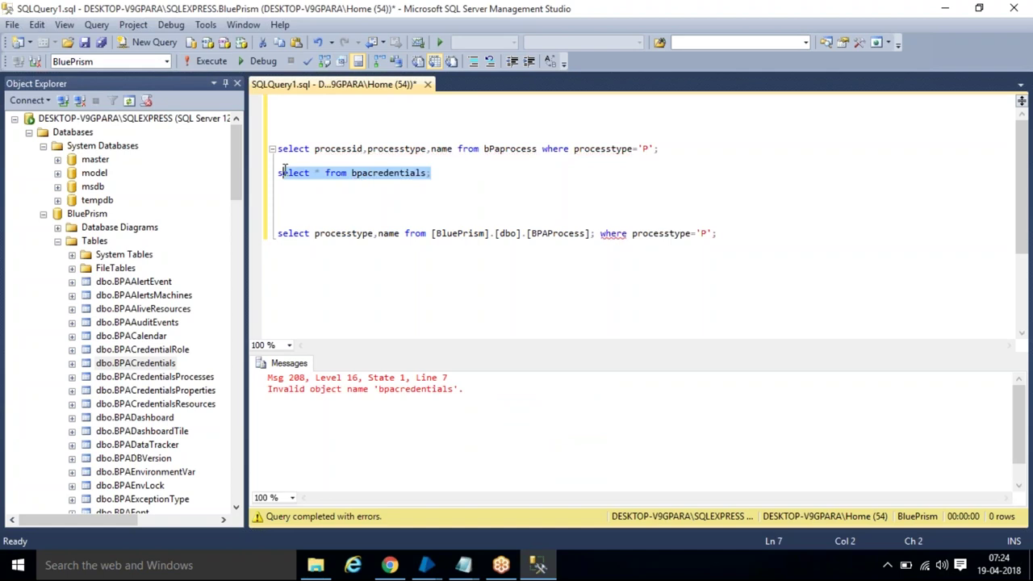
click(206, 63)
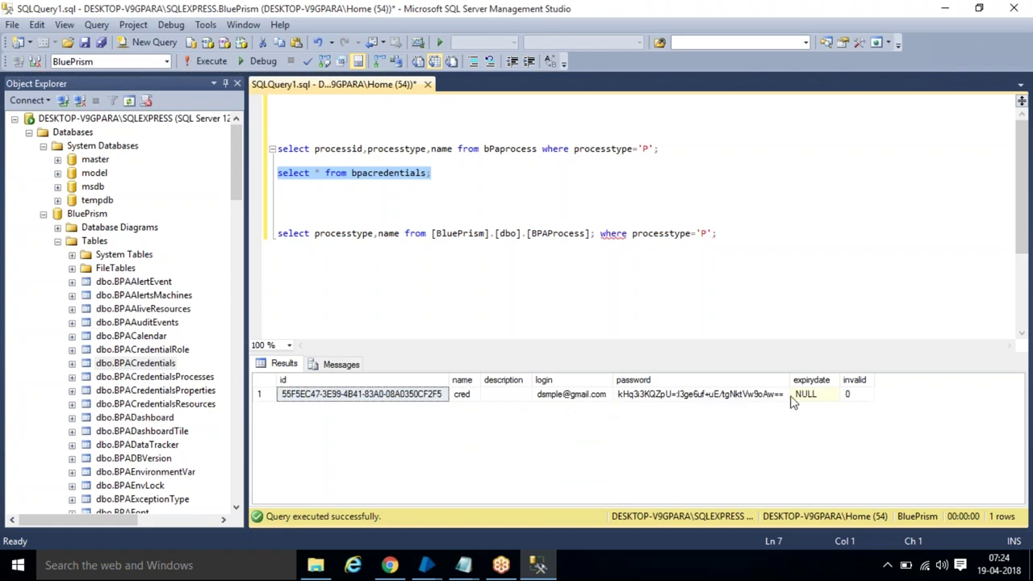
Start a delete from statement below the bpacredentials query, reusing the [BluePrism].[dbo]. prefix from the BPAProcess query
click(474, 184)
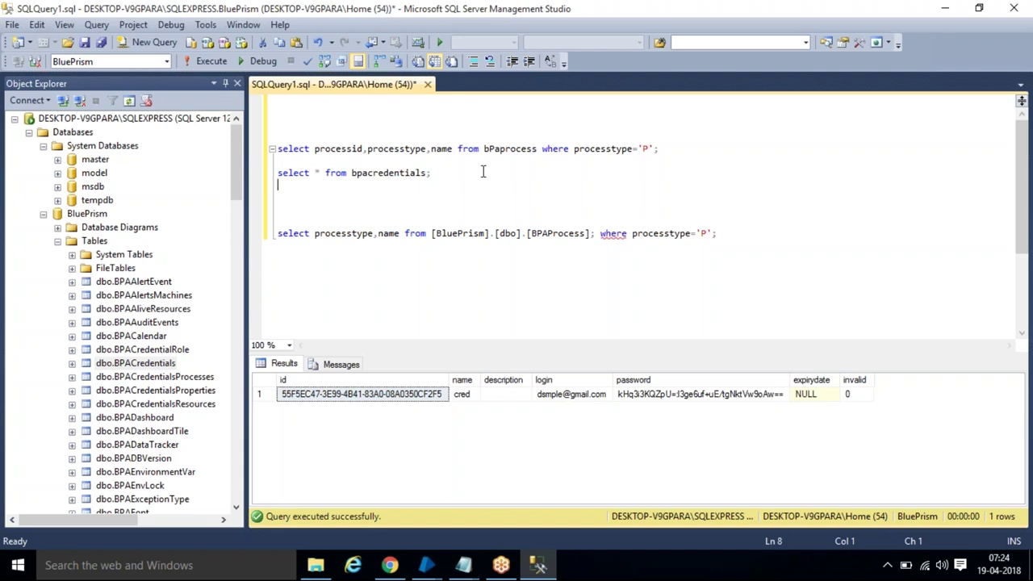
key(Return)
text(delete from)
click(431, 245)
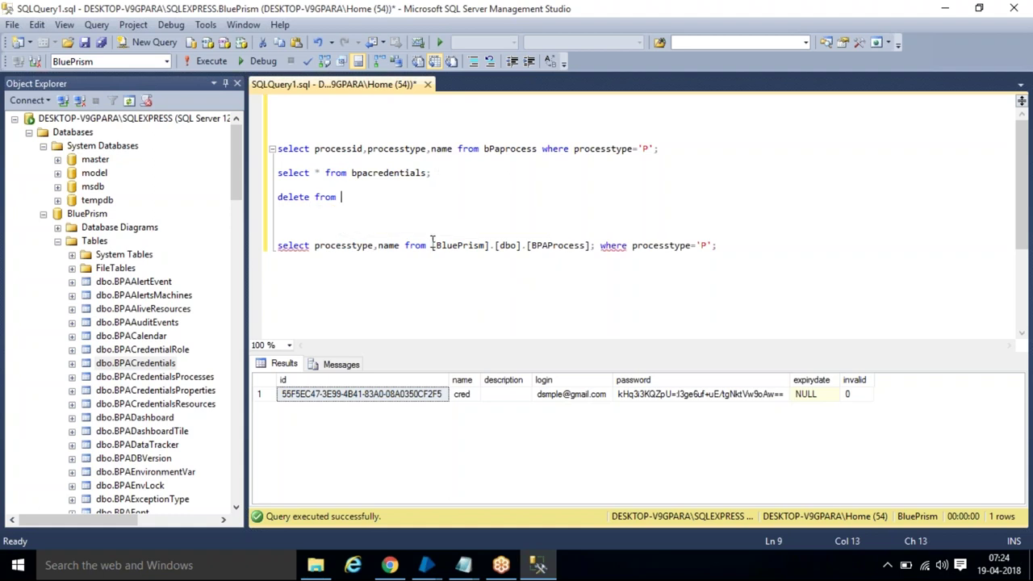
shift+click(526, 245)
key(ctrl+c)
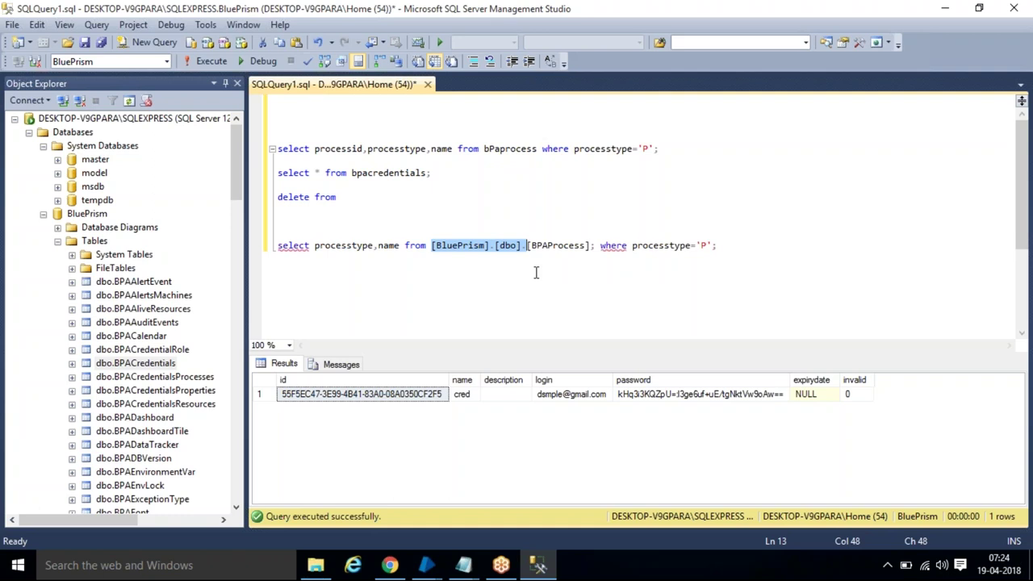
click(373, 197)
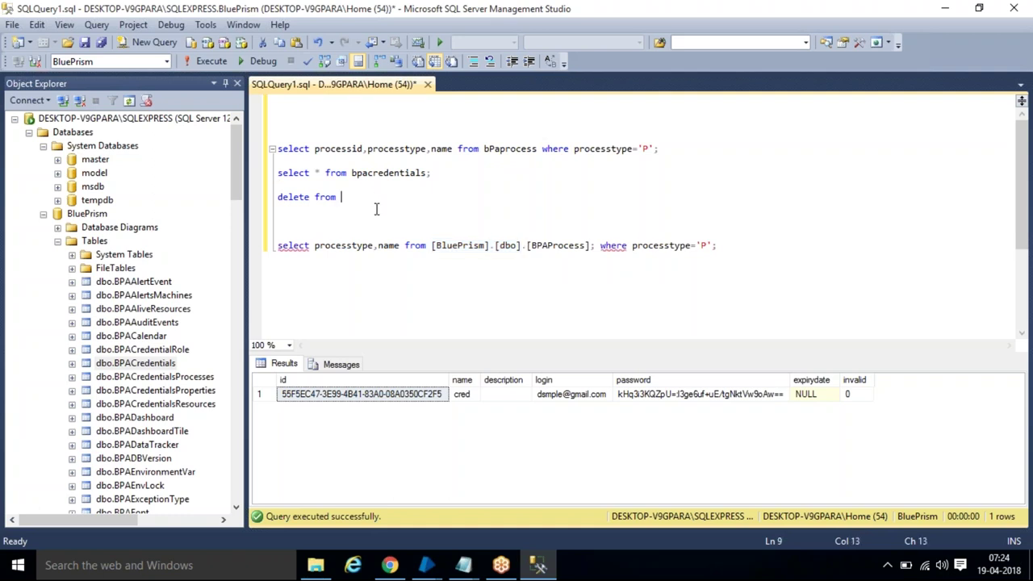
key(ctrl+v)
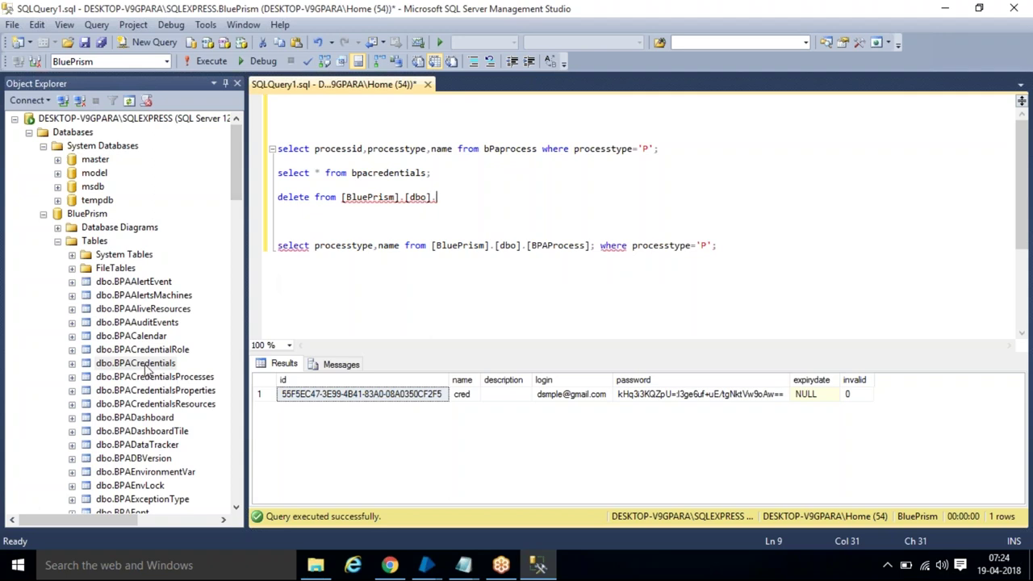
Complete the statement as delete from [BluePrism].[dbo].[BPACredentials]; by inserting the table name from the database tree and removing the surplus characters
drag(148, 365, 428, 198)
click(427, 198)
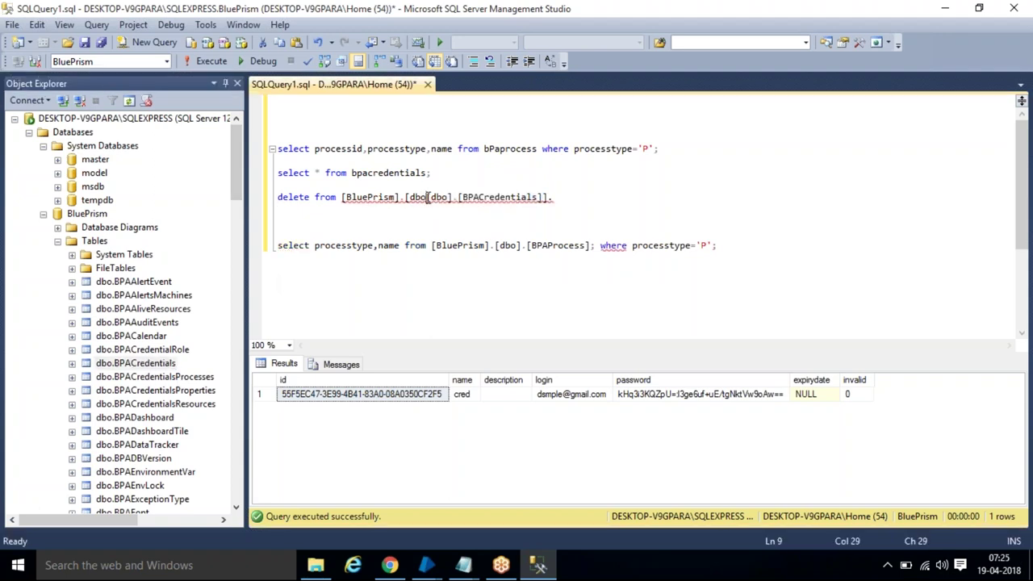
key(BackSpace)
key(BackSpace)
key(BackSpace)
key(BackSpace)
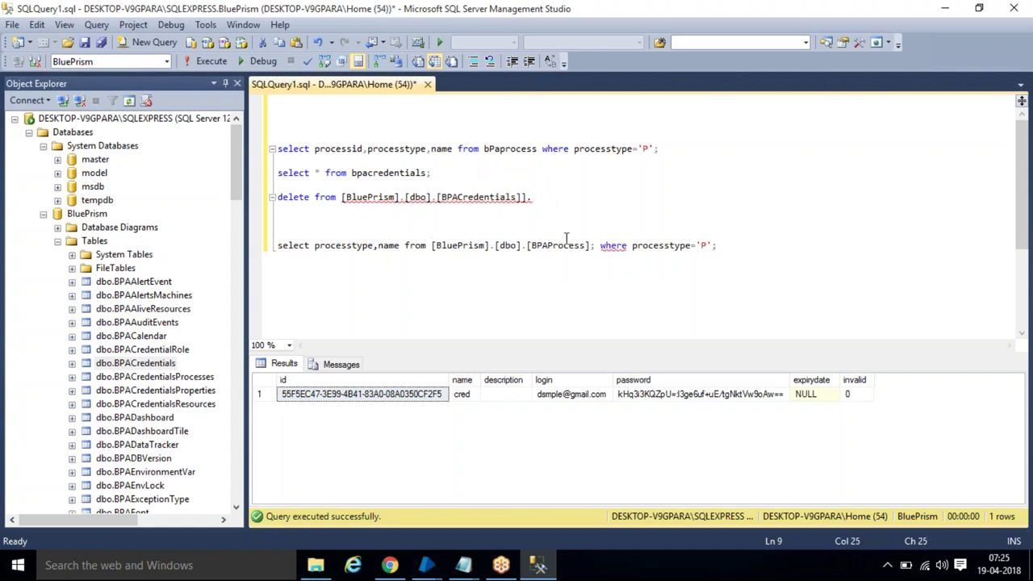
click(555, 197)
key(BackSpace)
key(BackSpace)
text(;)
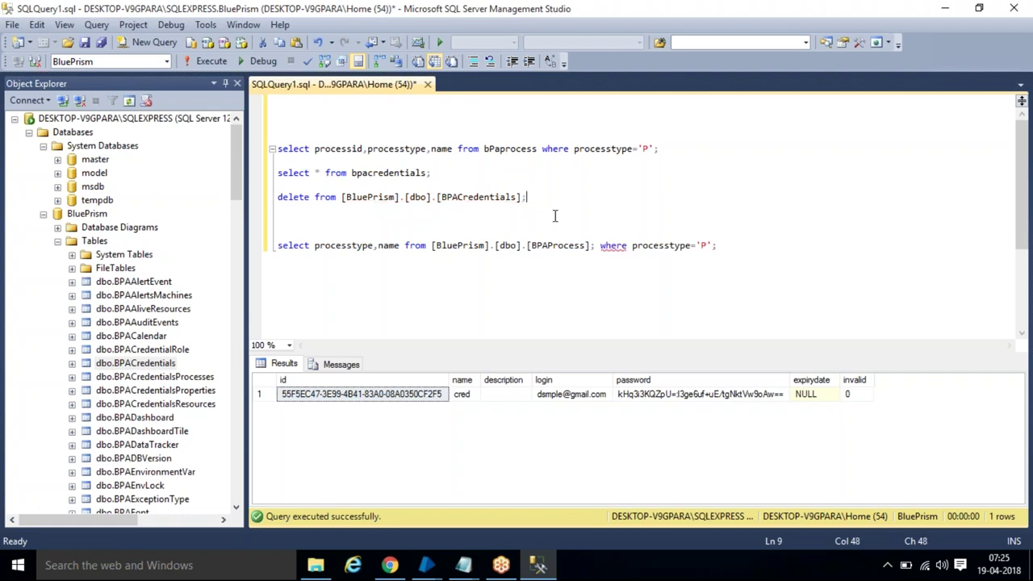
Comment out the delete statement with ---- and select its text from delete through the semicolon
click(280, 197)
text(----)
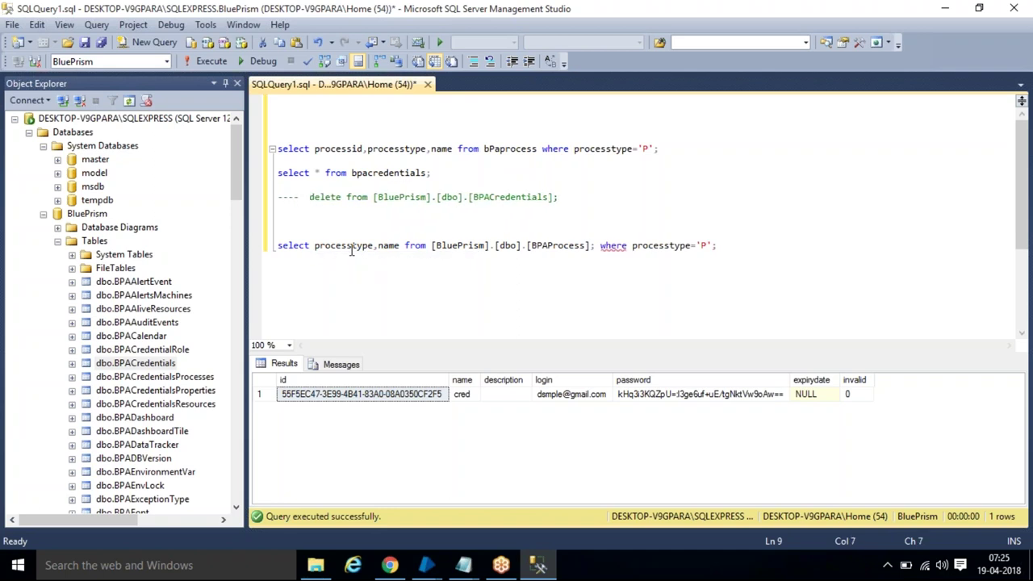
click(576, 201)
shift+click(309, 197)
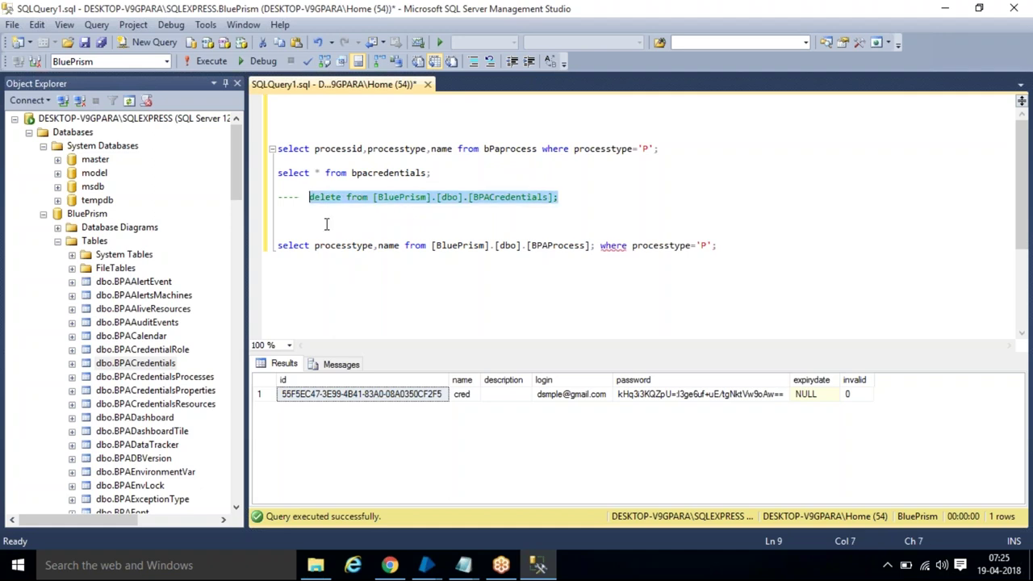